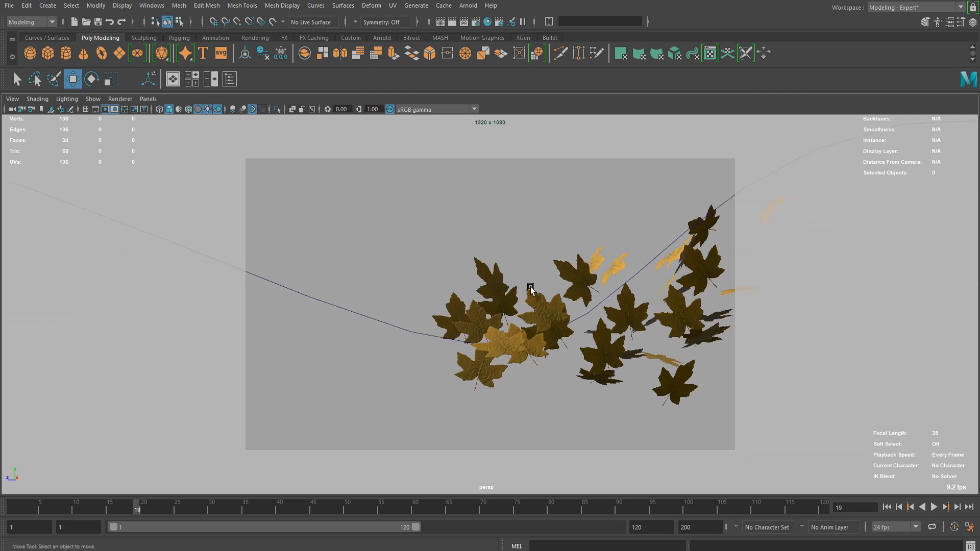
- Examine the MASH leaf mesh and the curve it follows in the finished example scene
{"action": "left_click", "coordinate": [503, 285]}
{"action": "scroll", "coordinate": [503, 284], "scroll_direction": "up", "scroll_amount": 2}
{"action": "scroll", "coordinate": [503, 283], "scroll_direction": "down", "scroll_amount": 5}
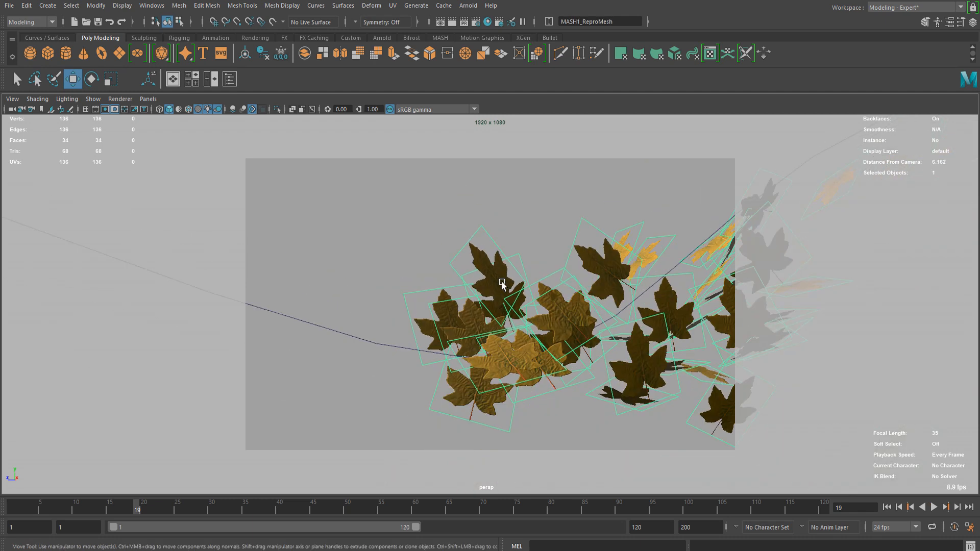
{"action": "middle_click_drag", "start_coordinate": [376, 219], "coordinate": [397, 282], "text": "alt"}
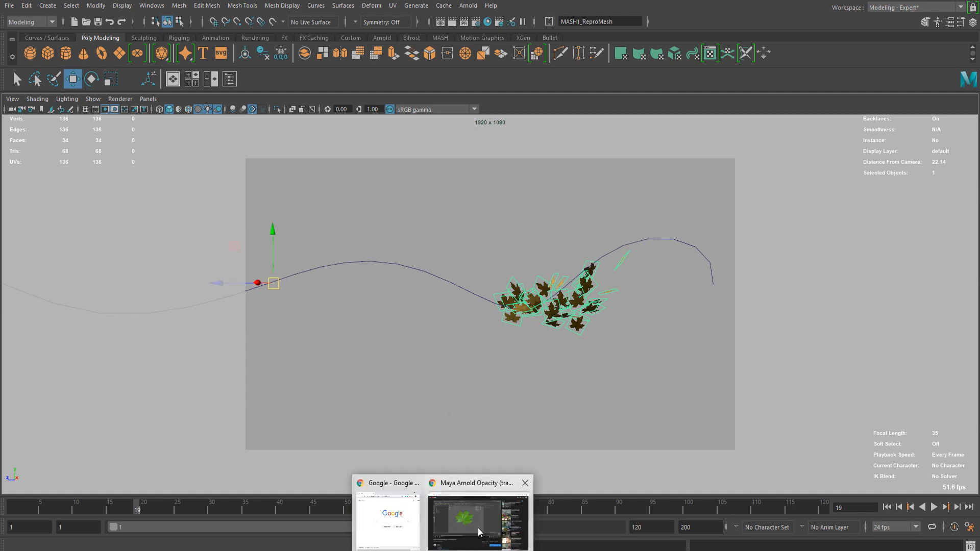
- Switch to the browser to view the YouTube video "Maya Arnold Opacity (transparent texture background)", and return to Maya
{"action": "left_click", "coordinate": [470, 531]}
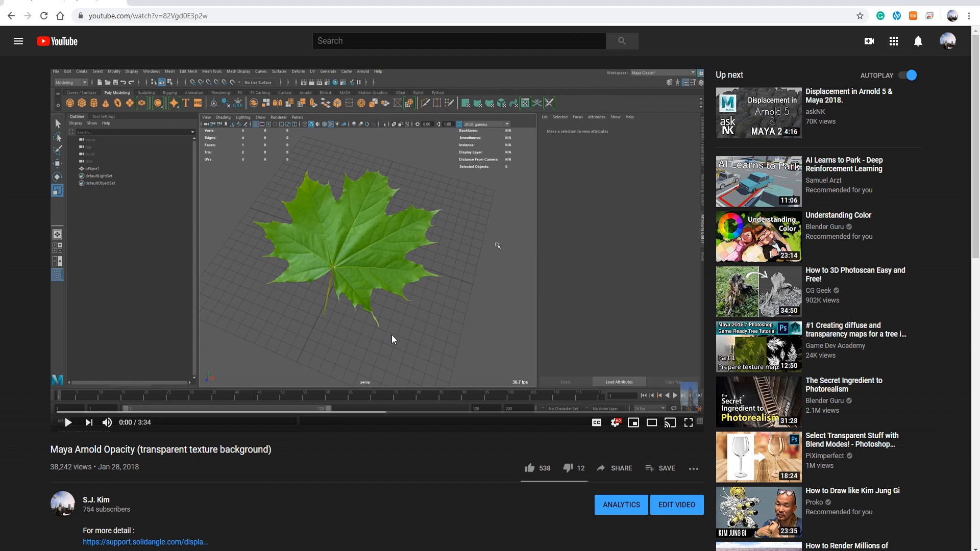
{"action": "mouse_move", "coordinate": [240, 541]}
{"action": "left_click", "coordinate": [276, 525]}
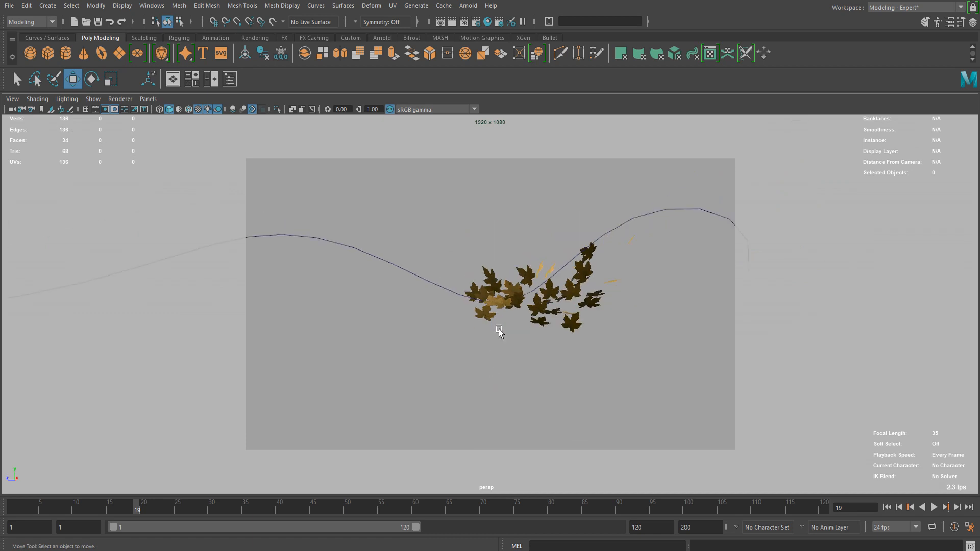
- Play back the animation of the leaves flowing along the curve and stop it
{"action": "left_click", "coordinate": [933, 507]}
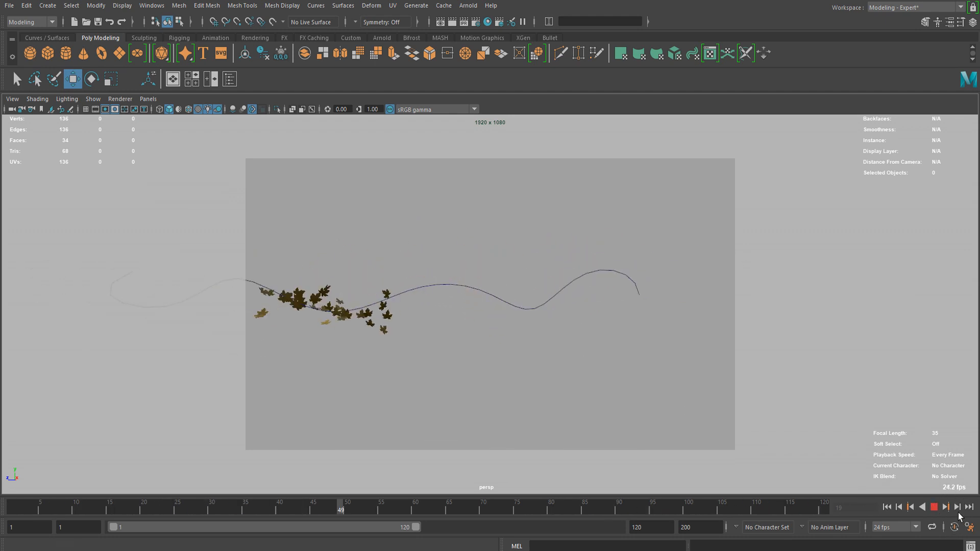
{"action": "key", "text": "Escape"}
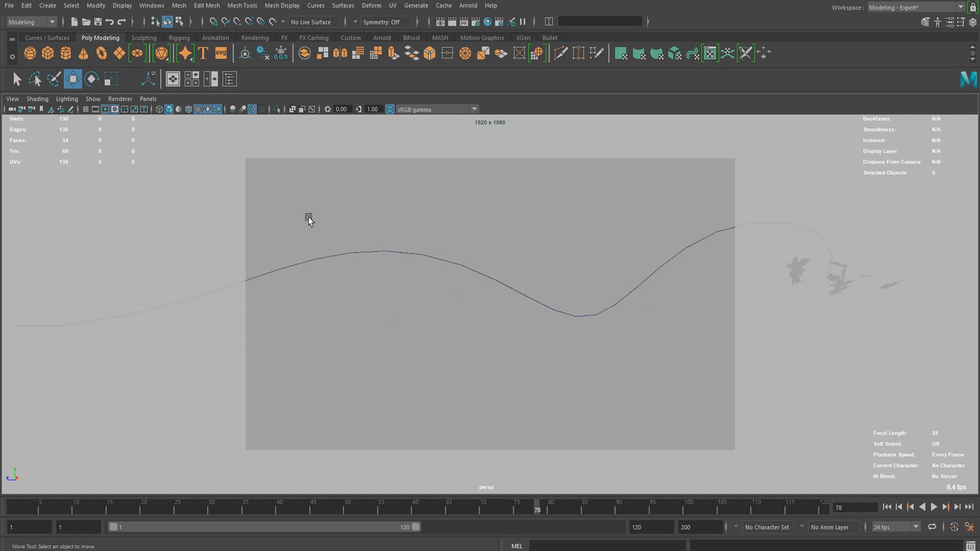
- Start a new empty scene without saving changes to FrozenLeafEffect.ma
{"action": "left_click", "coordinate": [9, 5]}
{"action": "left_click", "coordinate": [45, 25]}
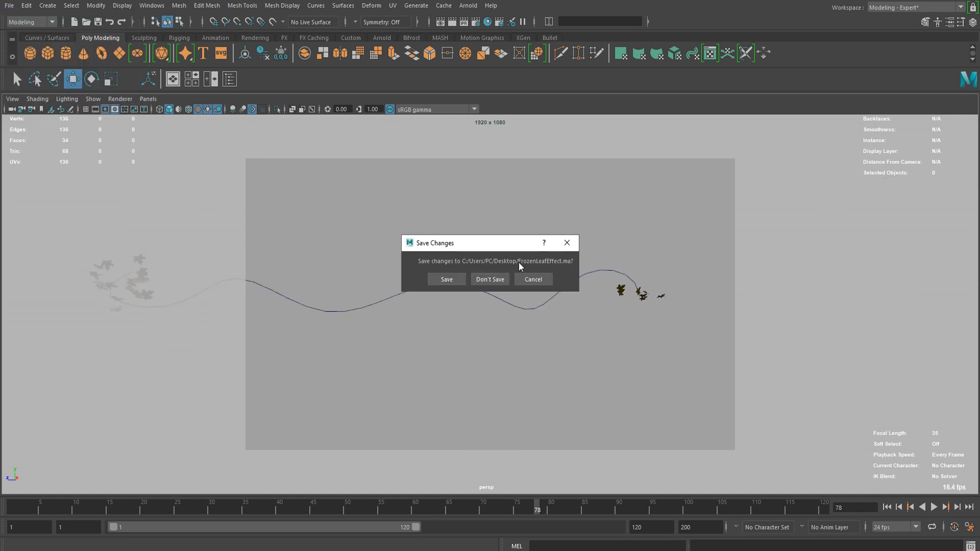
{"action": "left_click", "coordinate": [490, 279]}
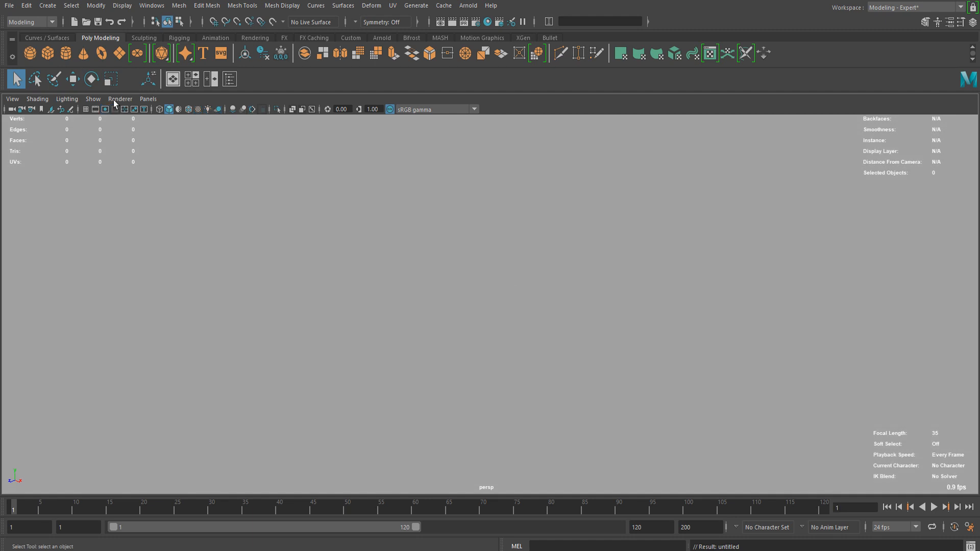
- Show the grid and create an enlarged polygon plane at the origin with width and height subdivisions of 1
{"action": "left_click", "coordinate": [85, 108]}
{"action": "mouse_move", "coordinate": [464, 312]}
{"action": "left_mouse_down", "text": "alt"}
{"action": "mouse_move", "coordinate": [499, 304]}
{"action": "mouse_move", "coordinate": [474, 302]}
{"action": "left_mouse_up", "text": "alt"}
{"action": "left_click", "coordinate": [119, 53]}
{"action": "key", "text": "r"}
{"action": "left_click_drag", "start_coordinate": [490, 304], "coordinate": [611, 312]}
{"action": "key", "text": "t"}
{"action": "left_click_drag", "start_coordinate": [386, 341], "coordinate": [302, 339]}
{"action": "left_click_drag", "start_coordinate": [400, 349], "coordinate": [357, 350]}
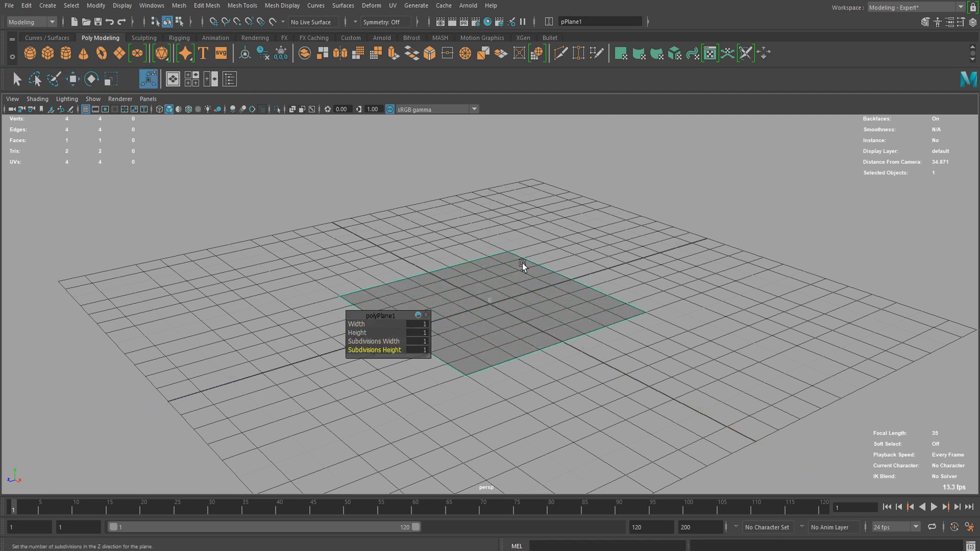
- Scale the plane down to a small square and move it up above the grid
{"action": "key", "text": "w"}
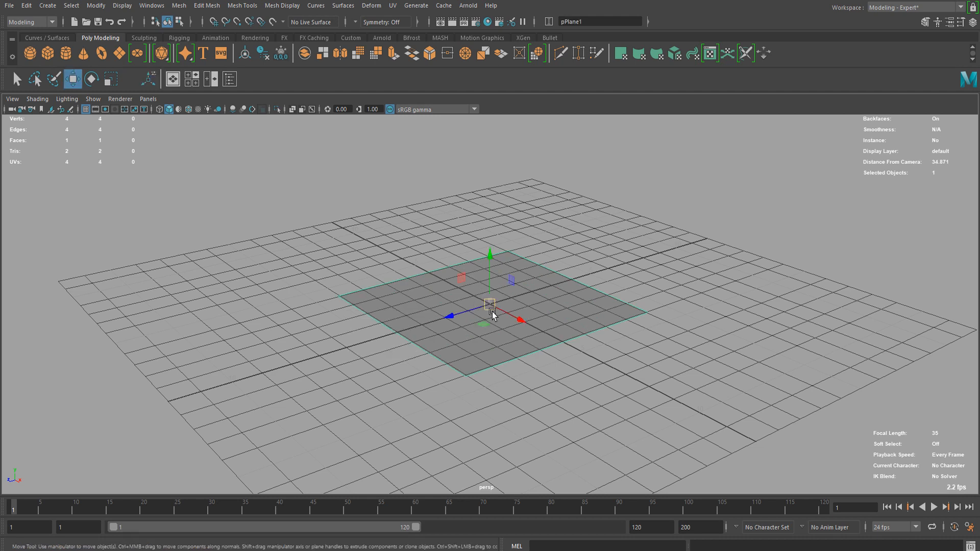
{"action": "key", "text": "r"}
{"action": "left_click_drag", "start_coordinate": [490, 305], "coordinate": [360, 320]}
{"action": "key", "text": "w"}
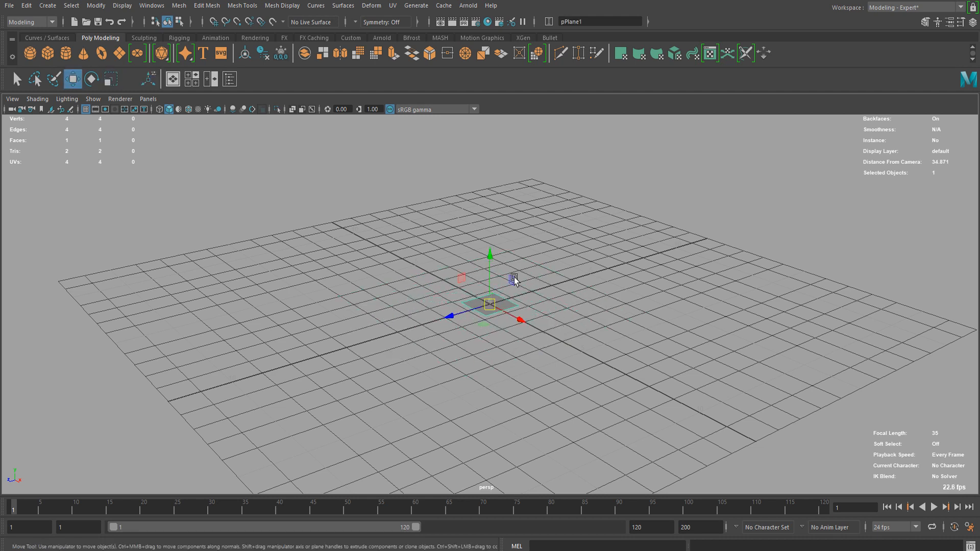
{"action": "left_click_drag", "start_coordinate": [490, 254], "coordinate": [442, 240]}
{"action": "scroll", "coordinate": [373, 187], "scroll_direction": "down", "scroll_amount": 3}
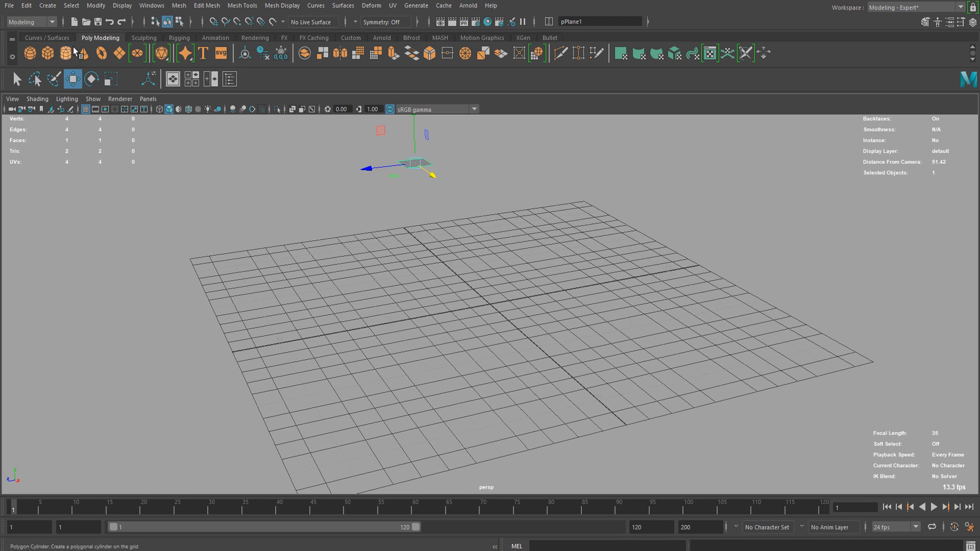
- Draw a winding eight-point EP curve across the grid and beyond both of its sides, snapping the points to the grid
{"action": "left_click", "coordinate": [59, 38]}
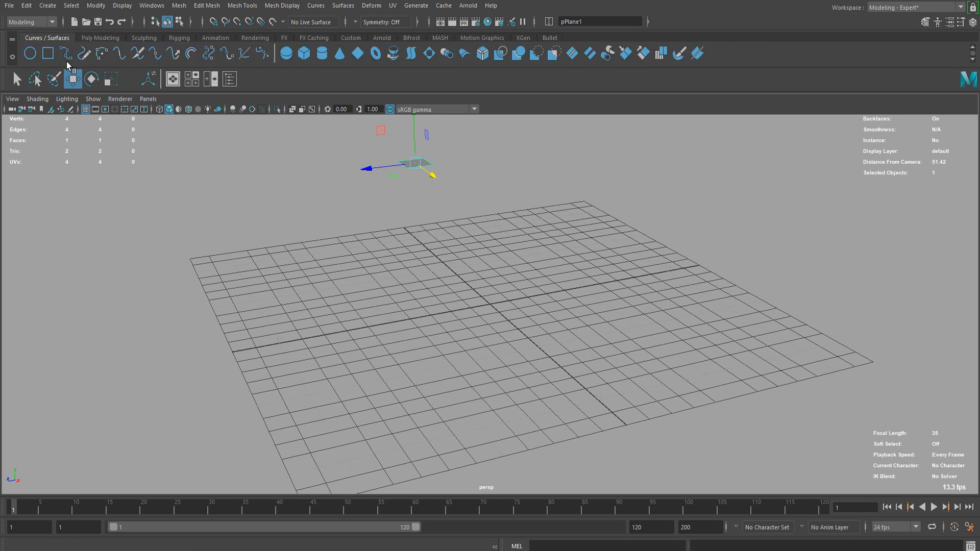
{"action": "left_click", "coordinate": [66, 54]}
{"action": "left_click_drag", "start_coordinate": [457, 212], "coordinate": [611, 221], "text": "alt"}
{"action": "middle_click_drag", "start_coordinate": [612, 221], "coordinate": [598, 232], "text": "alt"}
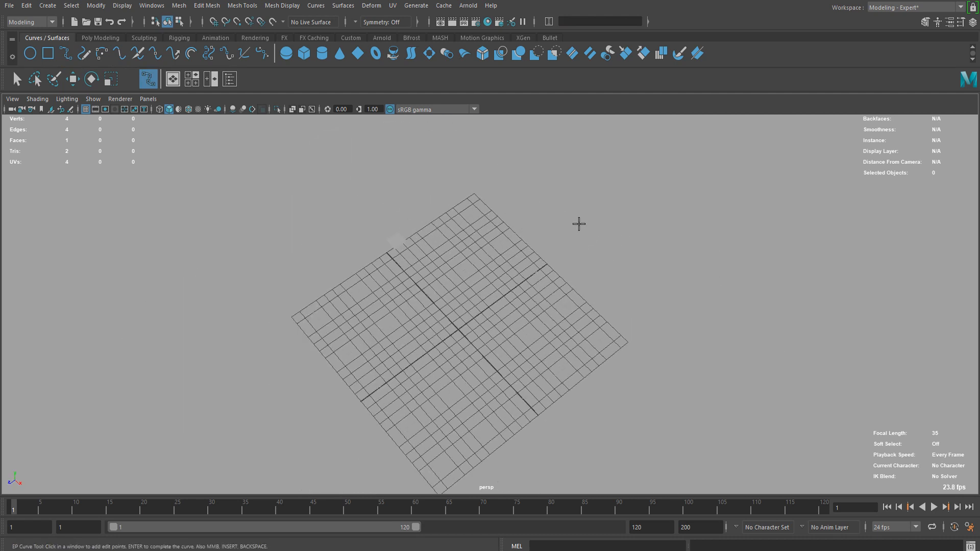
{"action": "key", "text": "x"}
{"action": "left_click", "coordinate": [594, 192]}
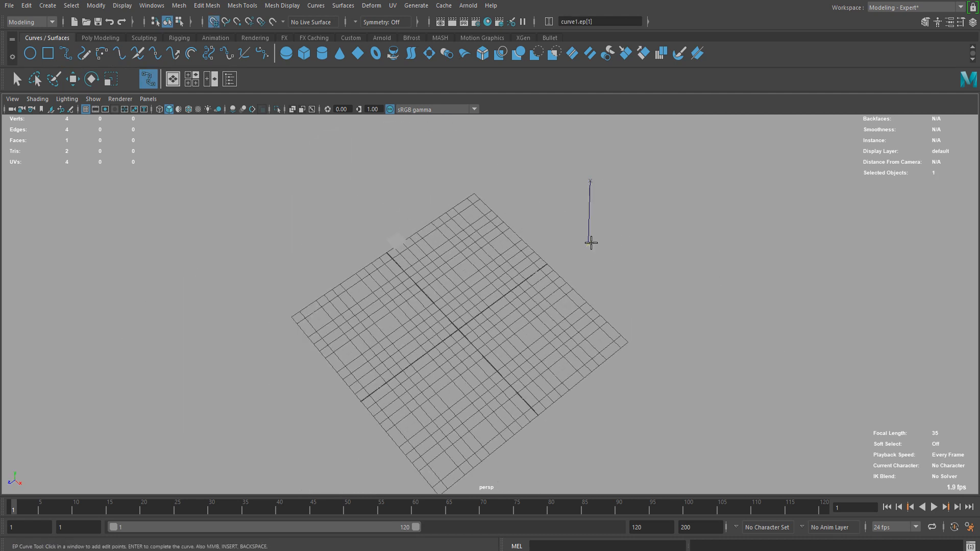
{"action": "left_click", "coordinate": [510, 238]}
{"action": "left_click", "coordinate": [471, 340]}
{"action": "left_click", "coordinate": [367, 361]}
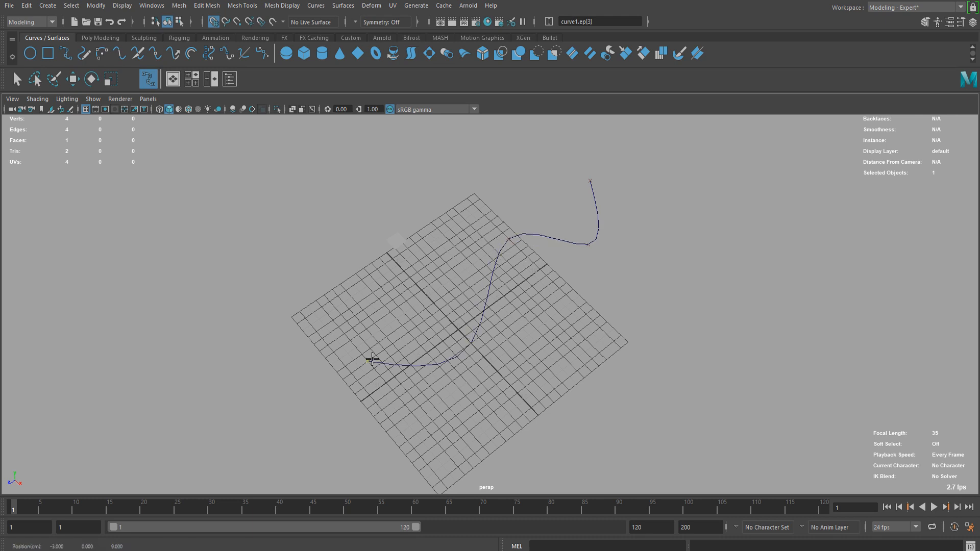
{"action": "left_click", "coordinate": [276, 422]}
{"action": "left_click", "coordinate": [290, 455]}
{"action": "scroll", "coordinate": [308, 381], "scroll_direction": "down", "scroll_amount": 3}
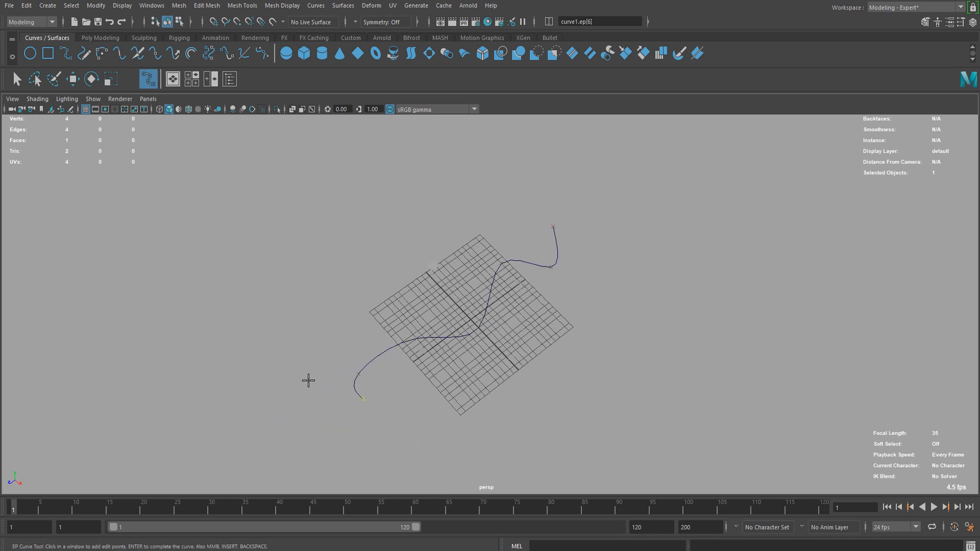
{"action": "left_click", "coordinate": [348, 449]}
{"action": "scroll", "coordinate": [582, 337], "scroll_direction": "up", "scroll_amount": 5}
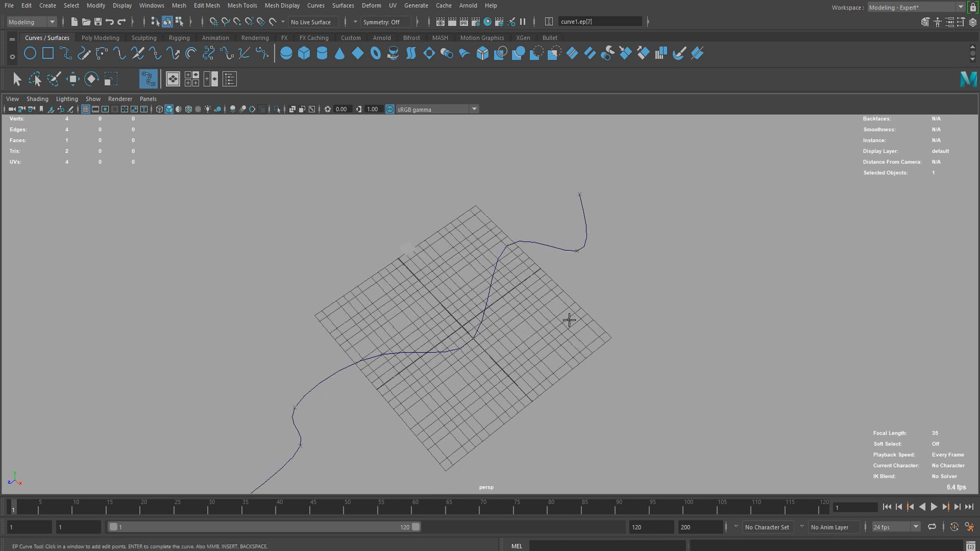
{"action": "scroll", "coordinate": [446, 284], "scroll_direction": "down", "scroll_amount": 2}
{"action": "key", "text": "Return"}
{"action": "key", "text": "w"}
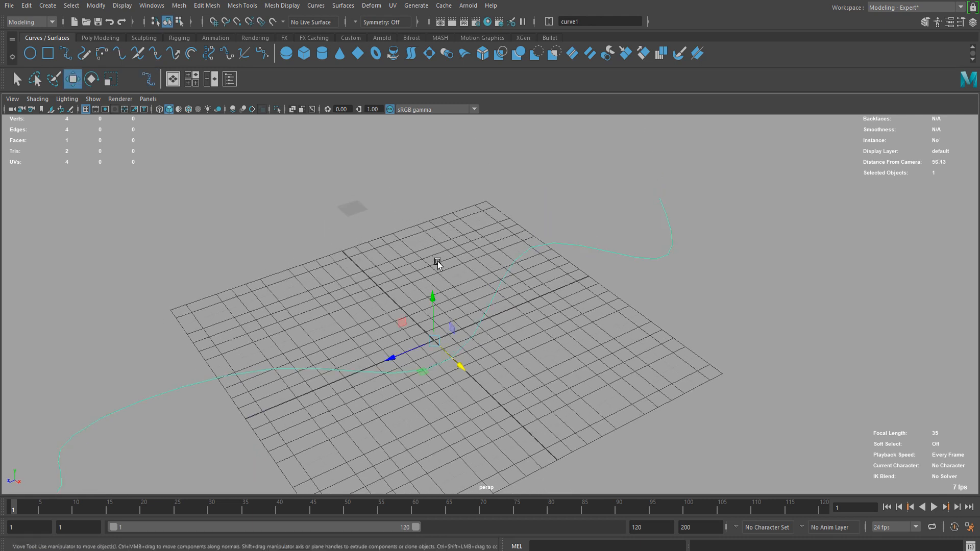
- Curl the curve with a curl amount of 5.530 and a curl frequency of 2.451
{"action": "left_click", "coordinate": [315, 5]}
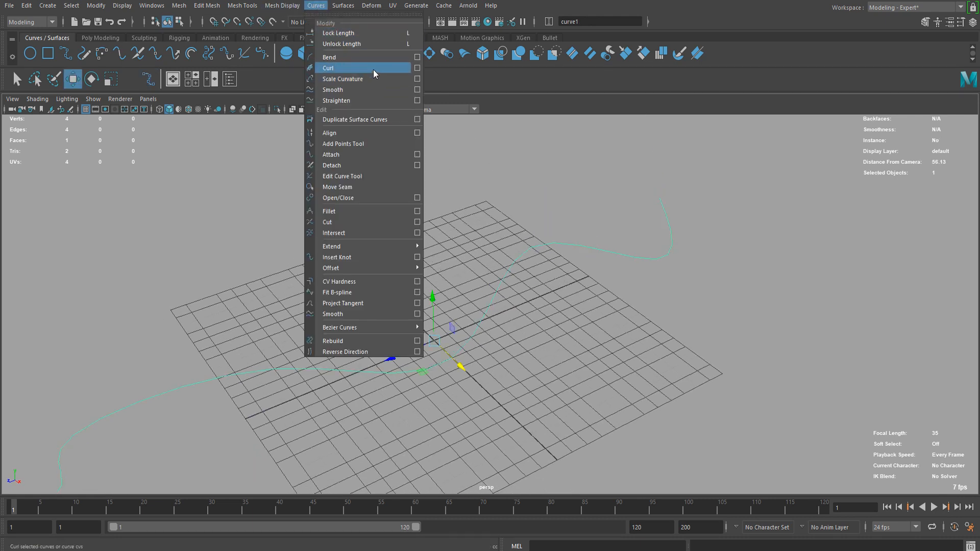
{"action": "left_click", "coordinate": [417, 69]}
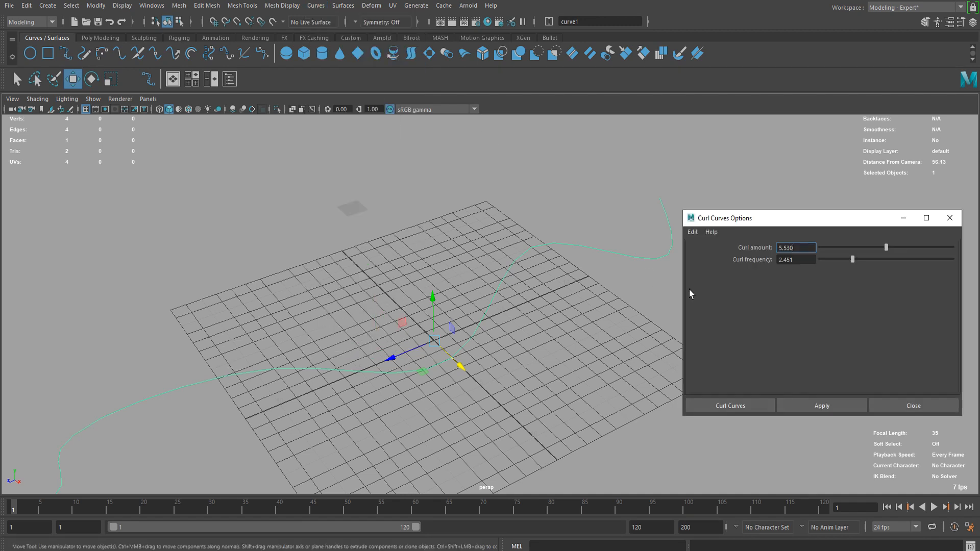
{"action": "left_click", "coordinate": [819, 406]}
{"action": "left_click_drag", "start_coordinate": [419, 315], "coordinate": [423, 286], "text": "alt"}
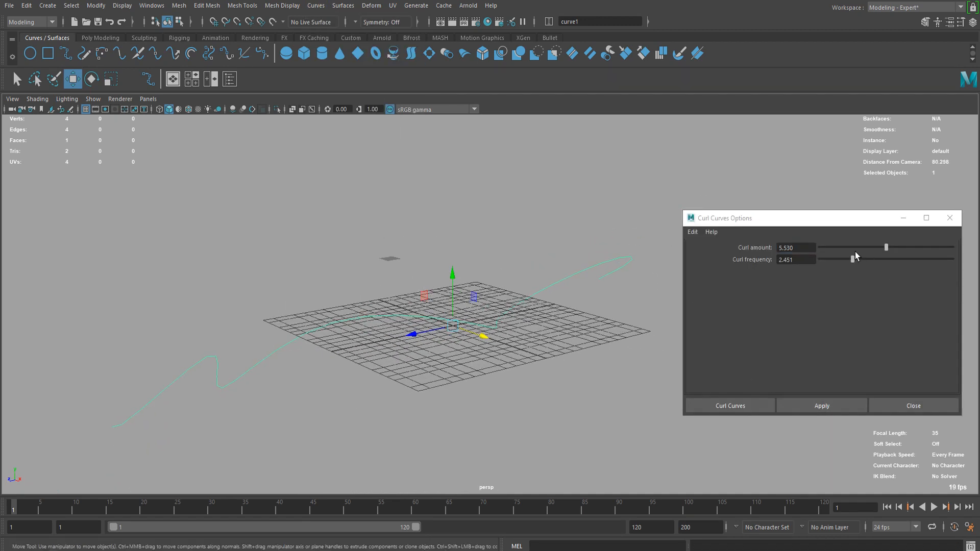
- Curl the curve again with the curl frequency raised to 5.214, and close the curl options
{"action": "left_click_drag", "start_coordinate": [853, 259], "coordinate": [889, 259]}
{"action": "left_click", "coordinate": [837, 405]}
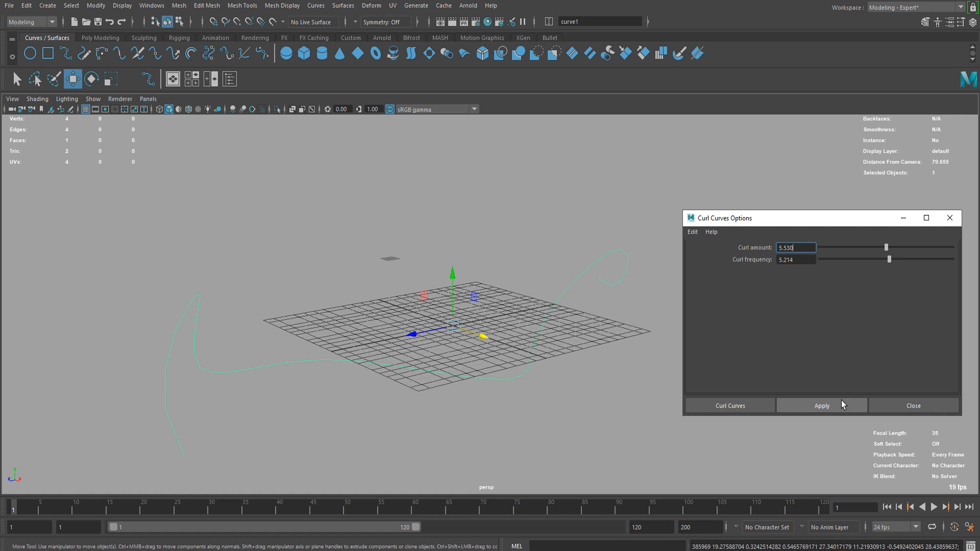
{"action": "left_click_drag", "start_coordinate": [344, 302], "coordinate": [462, 325], "text": "alt"}
{"action": "left_click", "coordinate": [913, 406]}
- Create a MASH network from the small plane
{"action": "left_click_drag", "start_coordinate": [740, 372], "coordinate": [365, 244], "text": "alt"}
{"action": "left_click", "coordinate": [364, 244]}
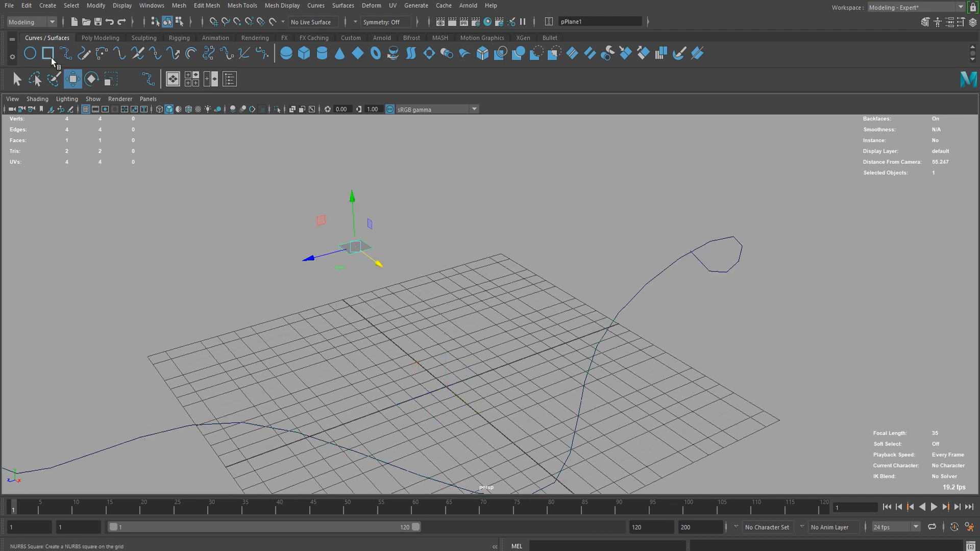
{"action": "left_click", "coordinate": [30, 22]}
{"action": "left_click", "coordinate": [21, 66]}
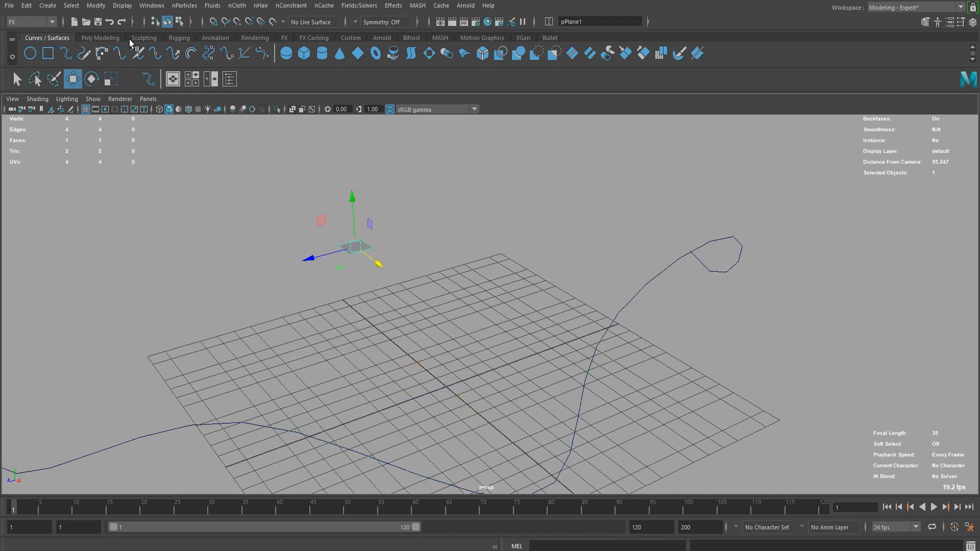
{"action": "left_click", "coordinate": [418, 5]}
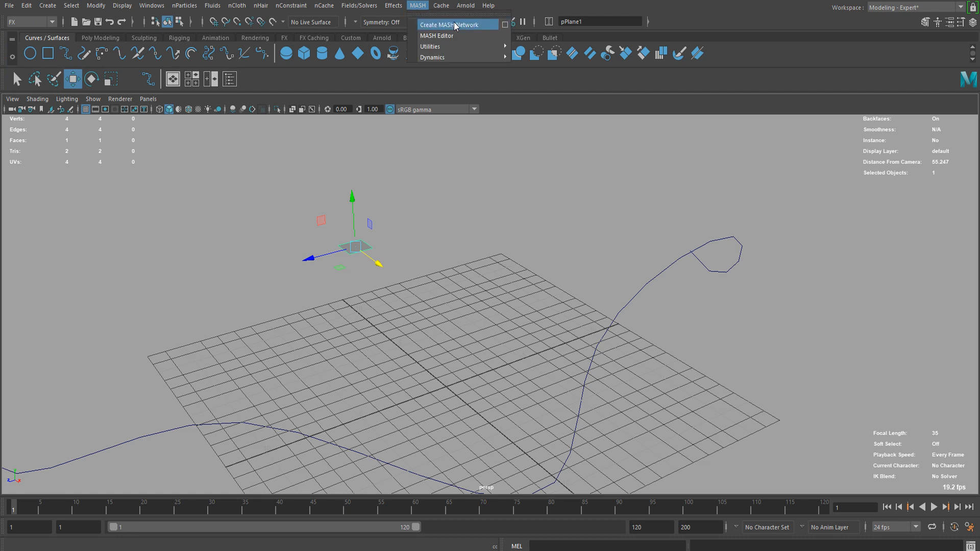
{"action": "left_click", "coordinate": [481, 29]}
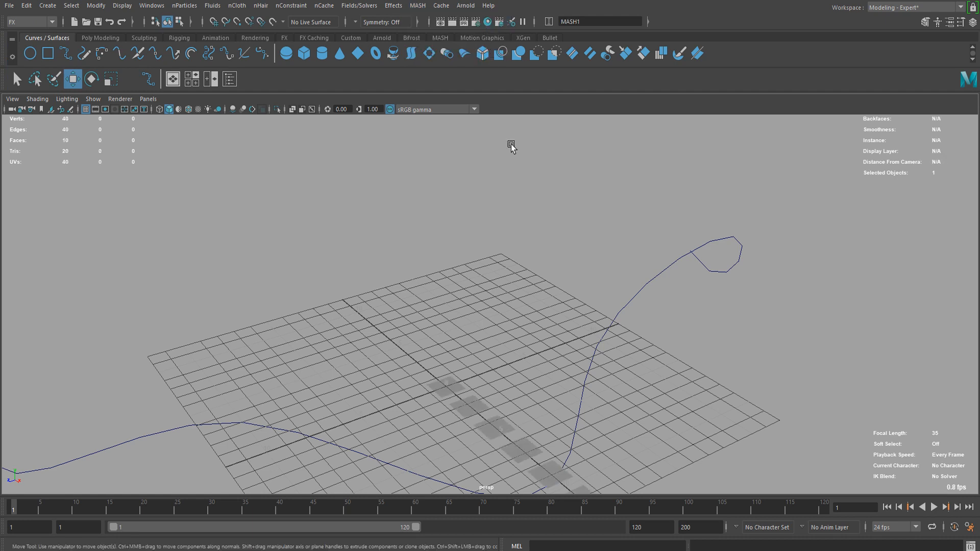
{"action": "scroll", "coordinate": [529, 184], "scroll_direction": "down", "scroll_amount": 5}
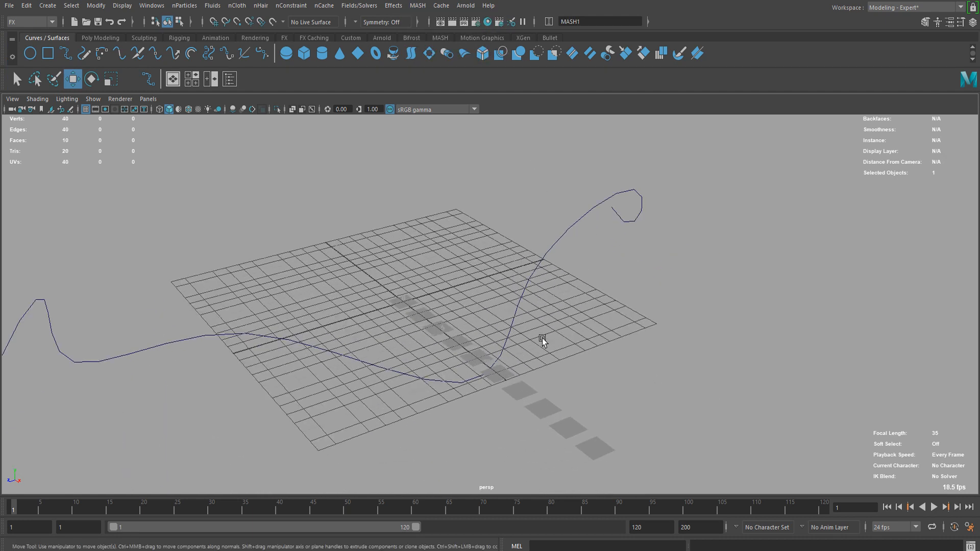
{"action": "left_click_drag", "start_coordinate": [561, 350], "coordinate": [513, 382], "text": "alt"}
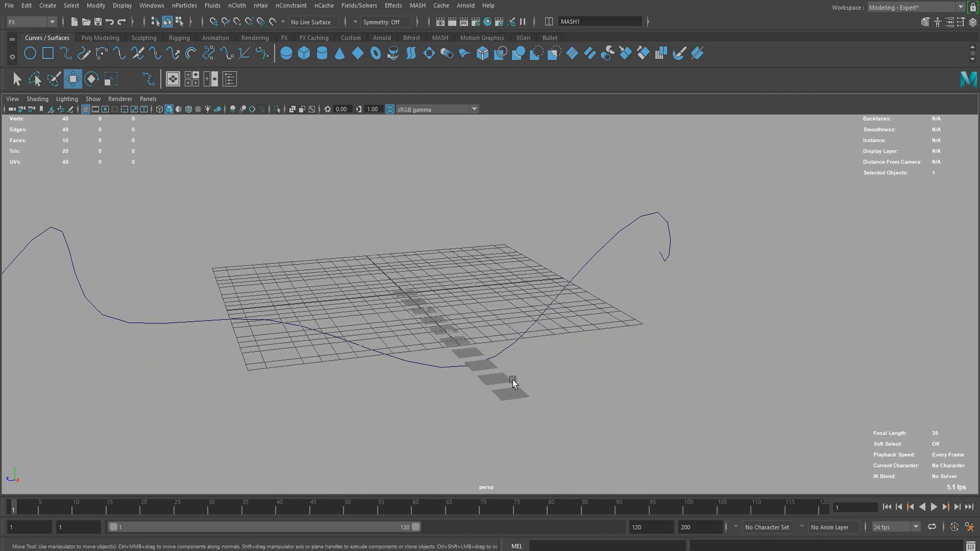
- Open the Attribute Editor and the Outliner, and place the Outliner clear of the MASH objects in the scene
{"action": "left_click", "coordinate": [950, 23]}
{"action": "left_click", "coordinate": [229, 78]}
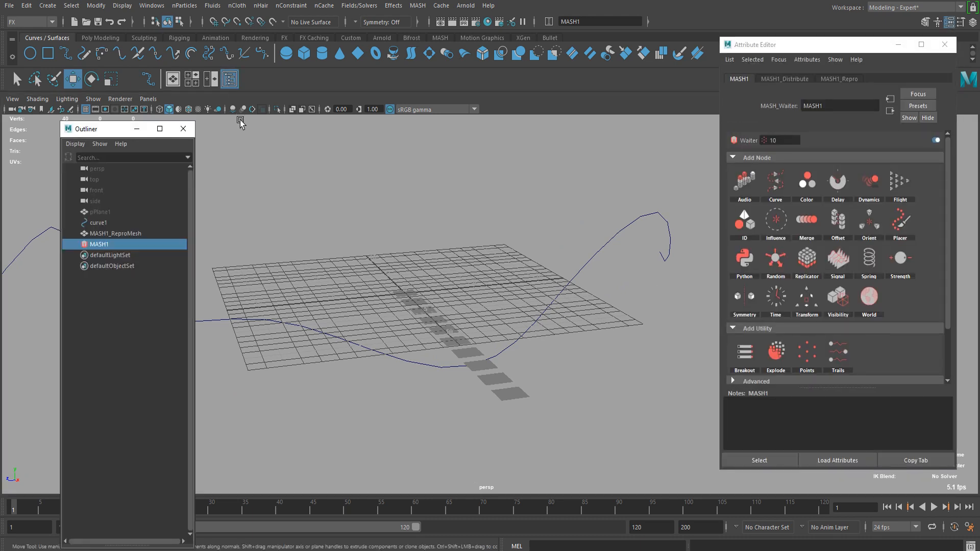
{"action": "left_click_drag", "start_coordinate": [113, 134], "coordinate": [104, 86]}
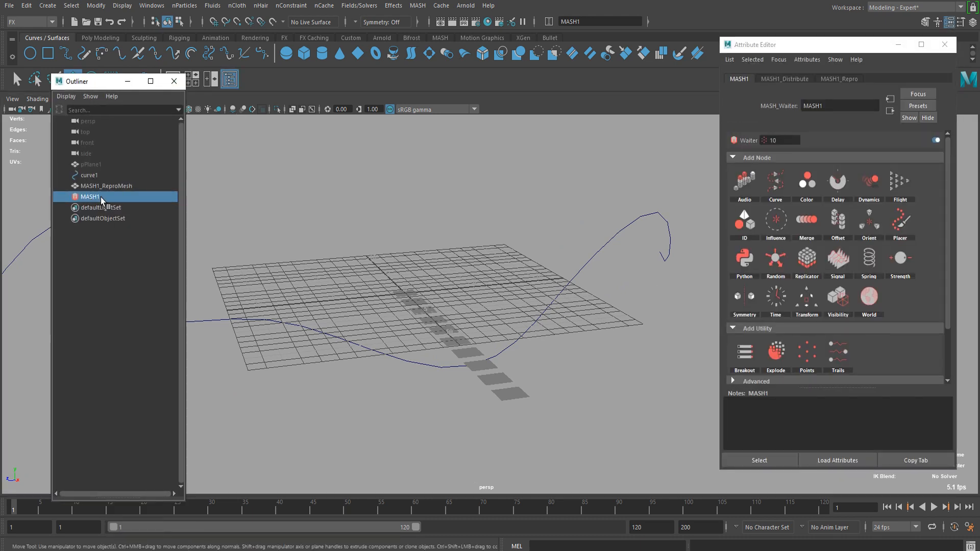
- Set the number of points in the MASH1_Distribute node to 20
{"action": "left_click", "coordinate": [783, 80]}
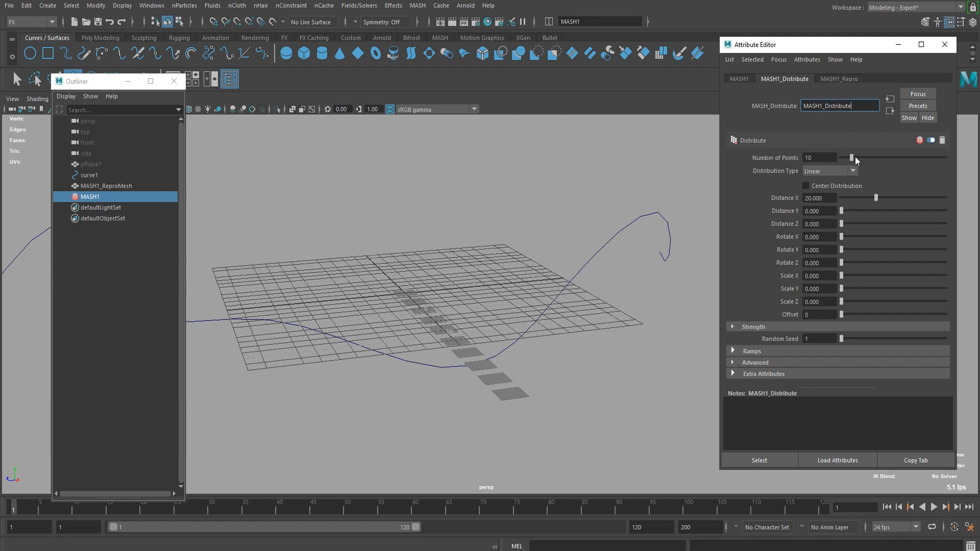
{"action": "left_click_drag", "start_coordinate": [858, 156], "coordinate": [862, 152]}
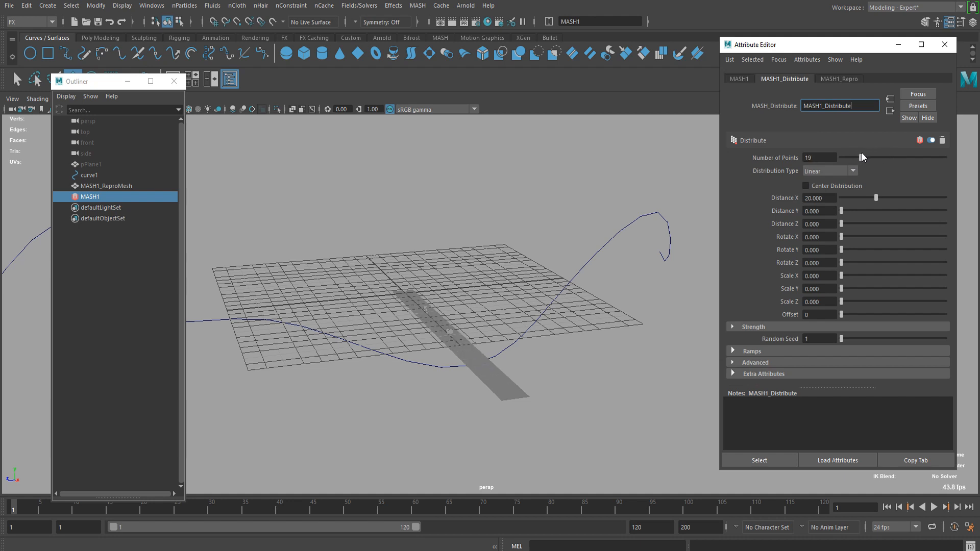
{"action": "left_click_drag", "start_coordinate": [857, 158], "coordinate": [858, 164]}
{"action": "double_click", "coordinate": [835, 158]}
{"action": "type", "text": "20"}
{"action": "key", "text": "Return"}
{"action": "scroll", "coordinate": [516, 273], "scroll_direction": "up", "scroll_amount": 3}
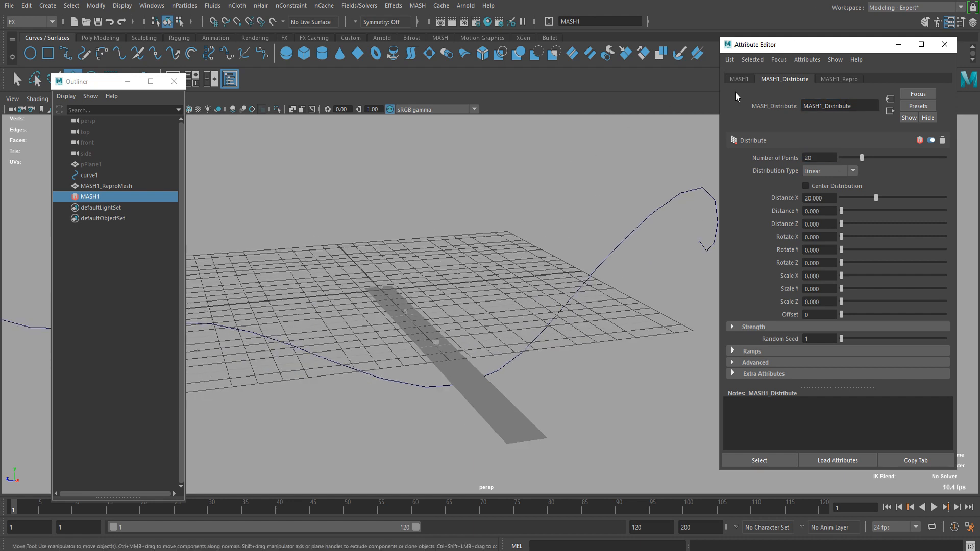
- Add a Curve node to the MASH1 network and connect curve1 as its input curve
{"action": "left_click", "coordinate": [738, 79]}
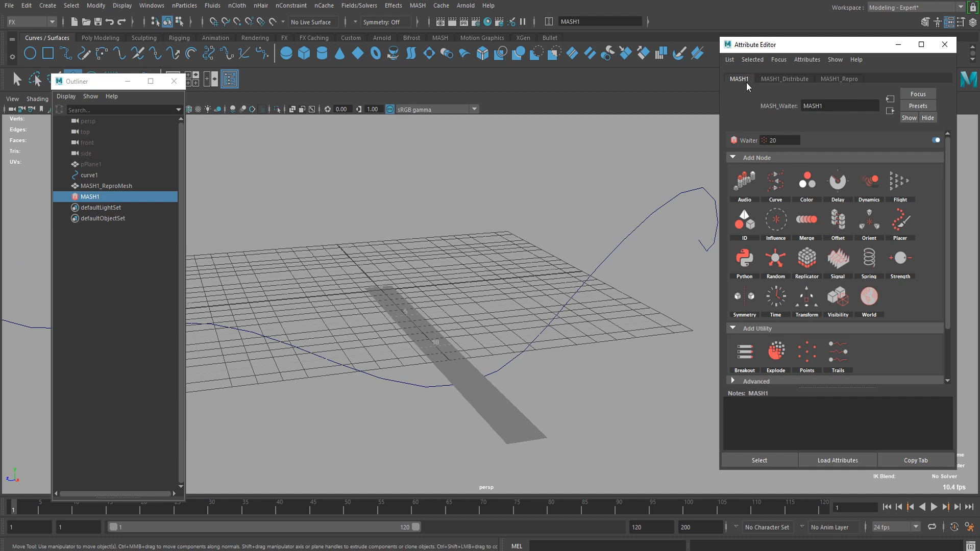
{"action": "scroll", "coordinate": [807, 170], "scroll_direction": "down", "scroll_amount": 1}
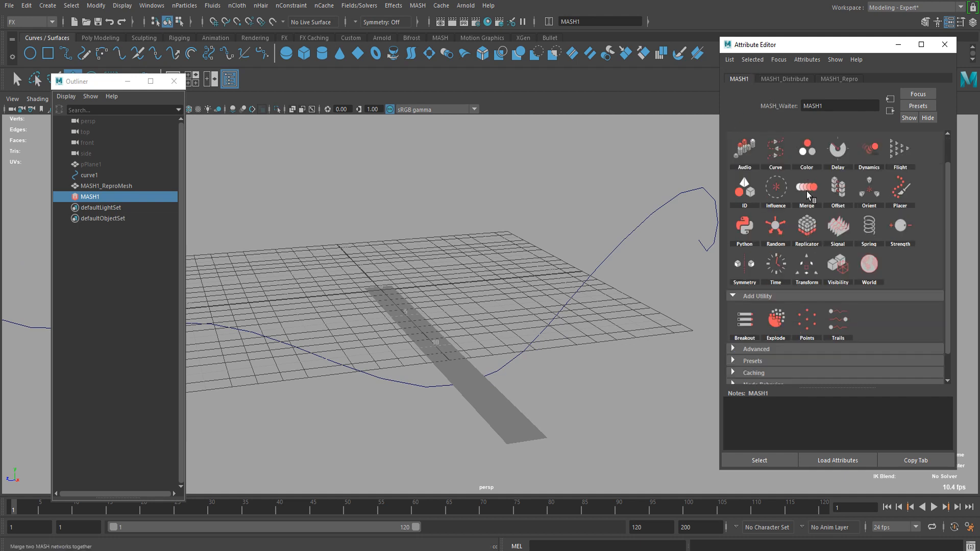
{"action": "scroll", "coordinate": [799, 257], "scroll_direction": "up", "scroll_amount": 1}
{"action": "right_click", "coordinate": [788, 184]}
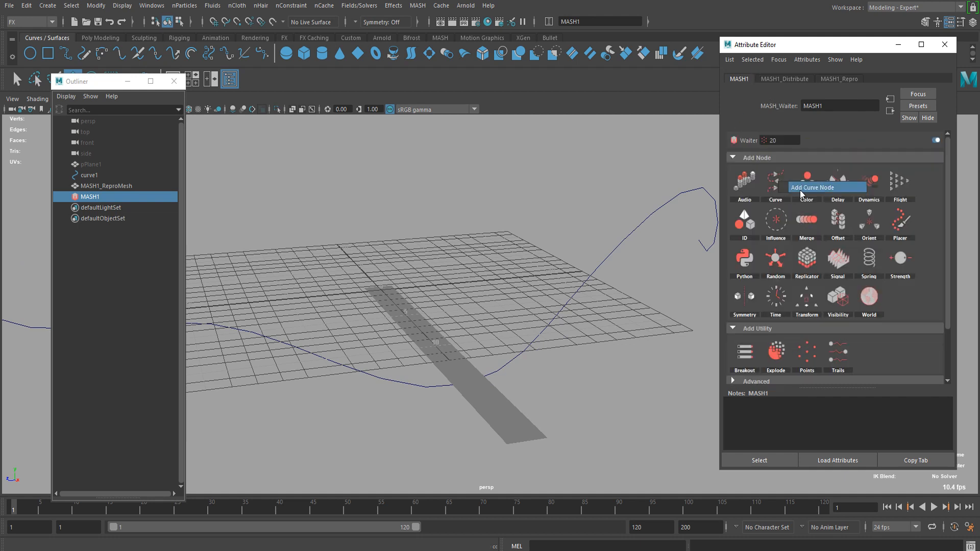
{"action": "left_click", "coordinate": [812, 188]}
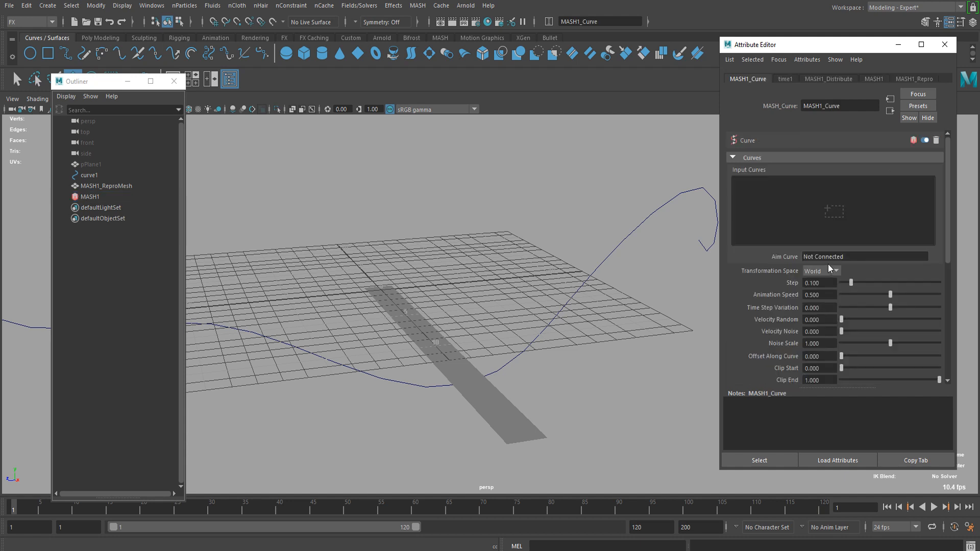
{"action": "left_click_drag", "start_coordinate": [89, 176], "coordinate": [93, 176]}
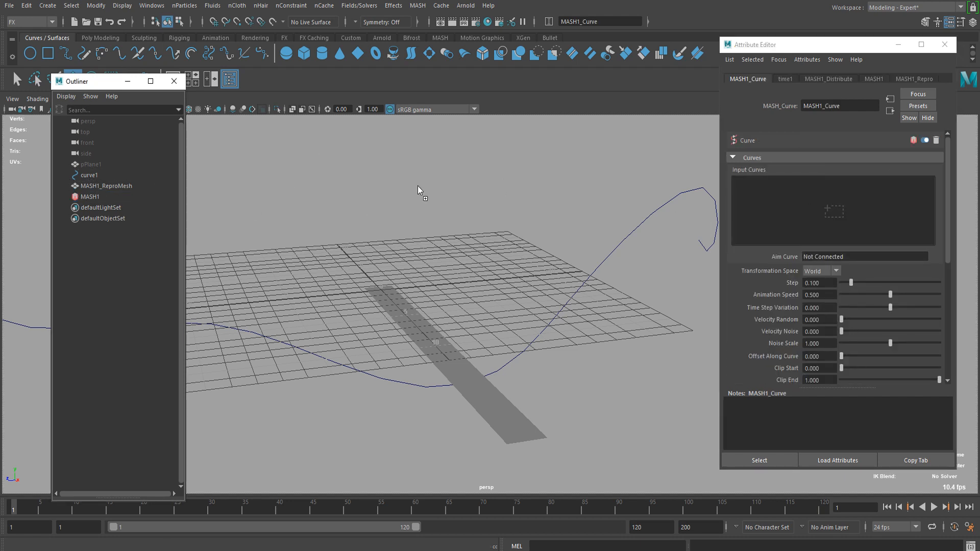
{"action": "left_click_drag", "start_coordinate": [737, 192], "coordinate": [755, 198]}
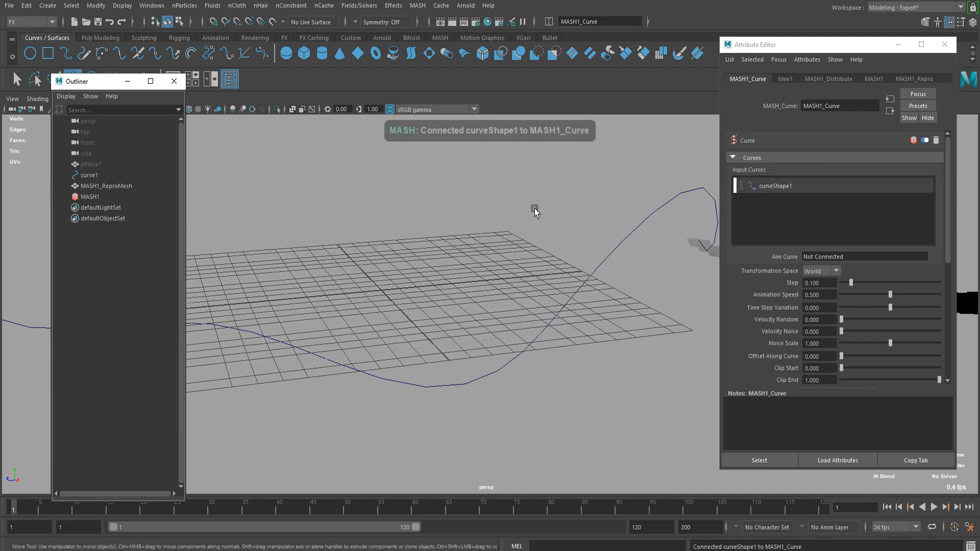
- Play the animation to check how the planes travel along the curve, and return to the first frame
{"action": "scroll", "coordinate": [821, 227], "scroll_direction": "down", "scroll_amount": 3}
{"action": "left_click_drag", "start_coordinate": [689, 199], "coordinate": [587, 285], "text": "alt"}
{"action": "left_click", "coordinate": [933, 507]}
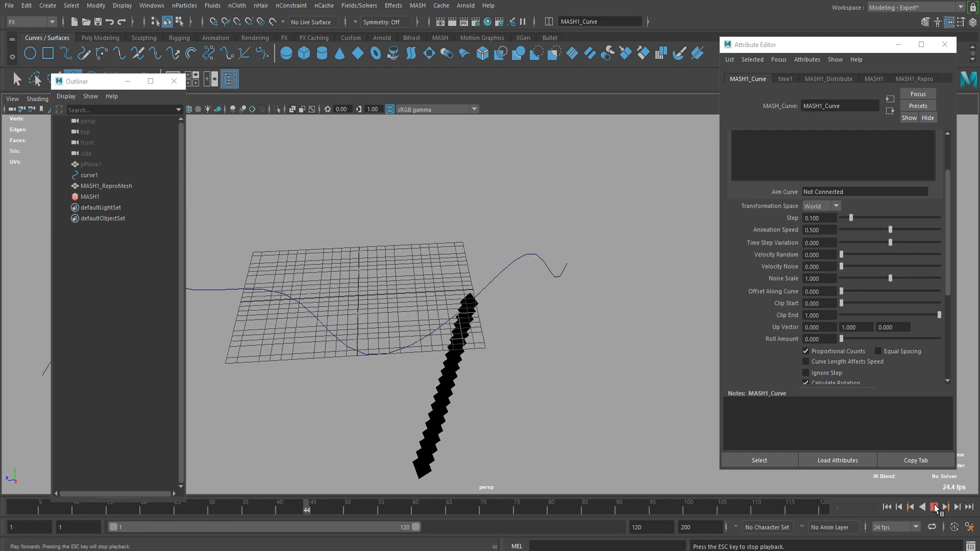
{"action": "left_click", "coordinate": [934, 507]}
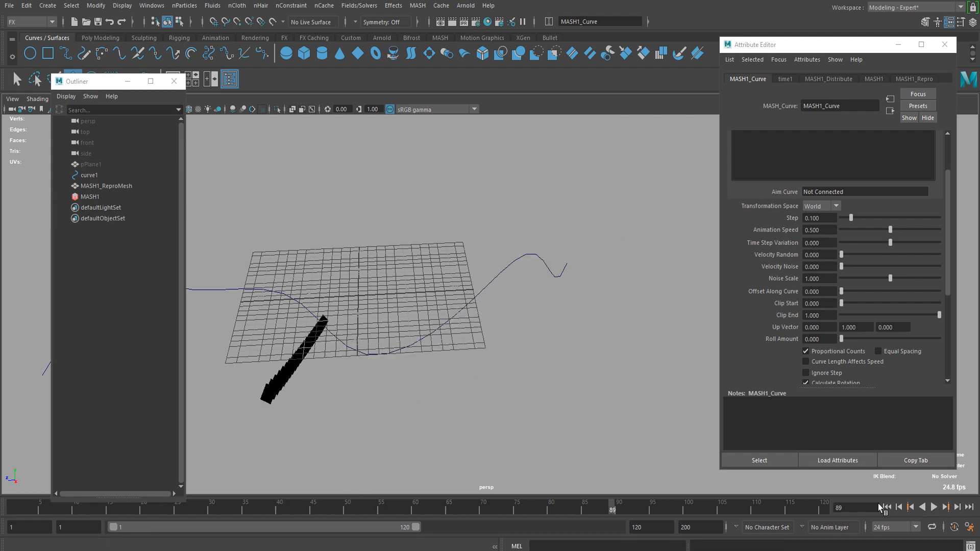
{"action": "left_click", "coordinate": [887, 507]}
- Set Distance X of the MASH1_Distribute node to 0
{"action": "scroll", "coordinate": [544, 241], "scroll_direction": "up", "scroll_amount": 3}
{"action": "left_click_drag", "start_coordinate": [558, 179], "coordinate": [496, 181], "text": "alt"}
{"action": "left_click", "coordinate": [819, 80]}
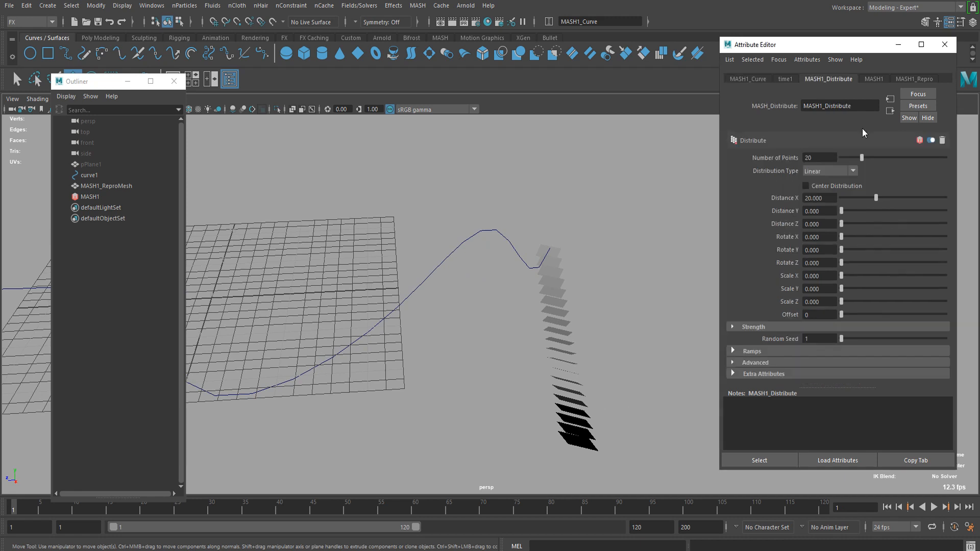
{"action": "left_click_drag", "start_coordinate": [597, 250], "coordinate": [545, 247], "text": "alt"}
{"action": "left_click", "coordinate": [499, 288]}
{"action": "left_click_drag", "start_coordinate": [564, 323], "coordinate": [457, 296], "text": "alt"}
{"action": "left_click", "coordinate": [100, 197]}
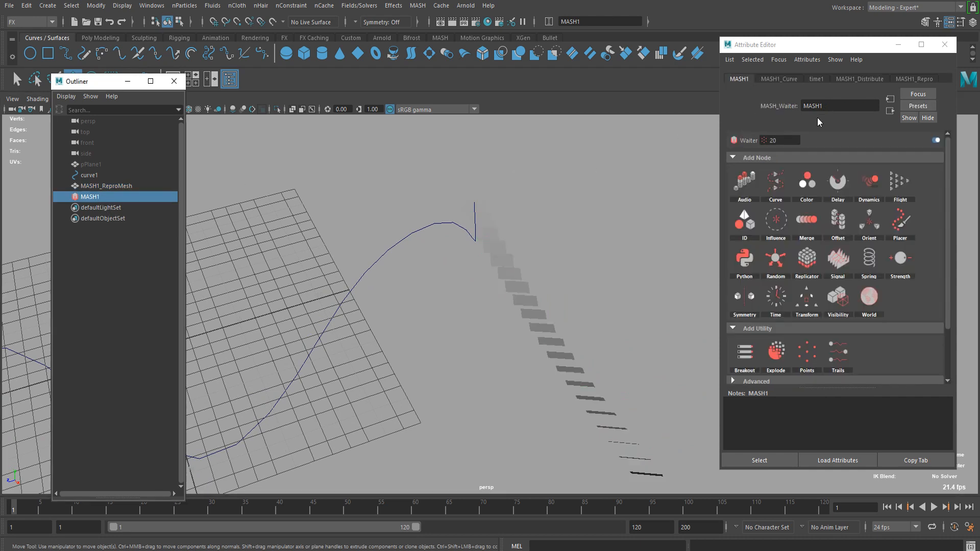
{"action": "left_click", "coordinate": [878, 80]}
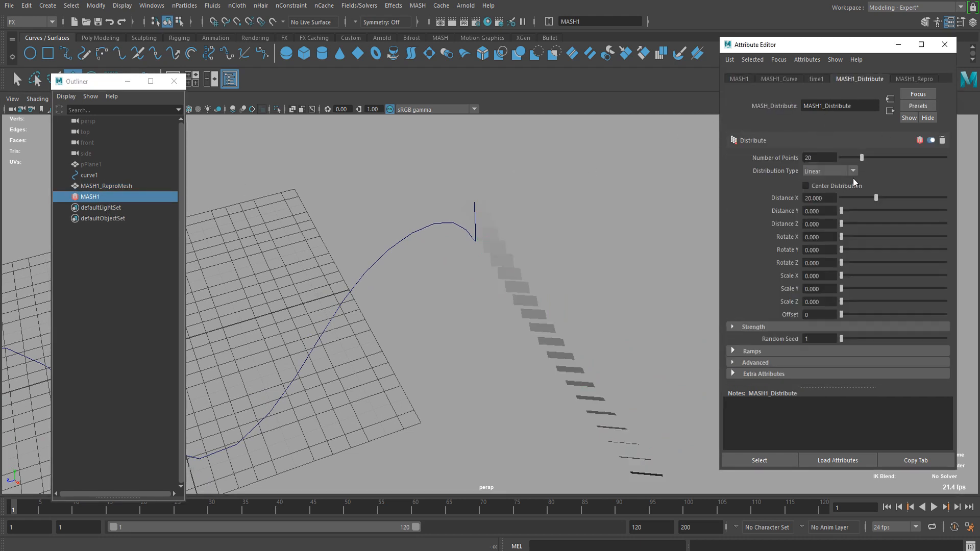
{"action": "left_click_drag", "start_coordinate": [852, 204], "coordinate": [842, 206]}
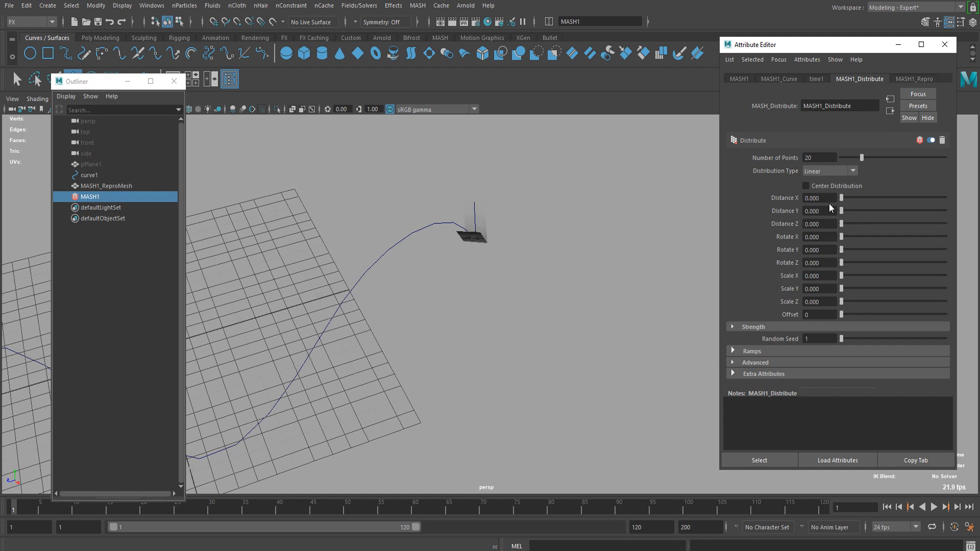
- Add a Signal node to the MASH1 network
{"action": "scroll", "coordinate": [389, 210], "scroll_direction": "down", "scroll_amount": 3}
{"action": "left_click_drag", "start_coordinate": [482, 214], "coordinate": [456, 223], "text": "alt"}
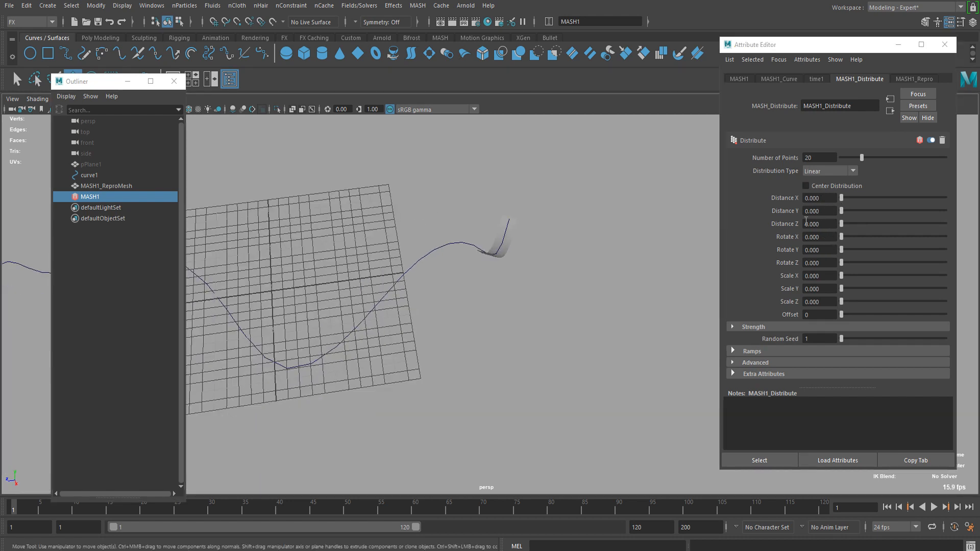
{"action": "left_click", "coordinate": [741, 79]}
{"action": "mouse_move", "coordinate": [658, 215]}
{"action": "left_mouse_down", "text": "alt"}
{"action": "mouse_move", "coordinate": [634, 231]}
{"action": "mouse_move", "coordinate": [643, 217]}
{"action": "left_mouse_up", "text": "alt"}
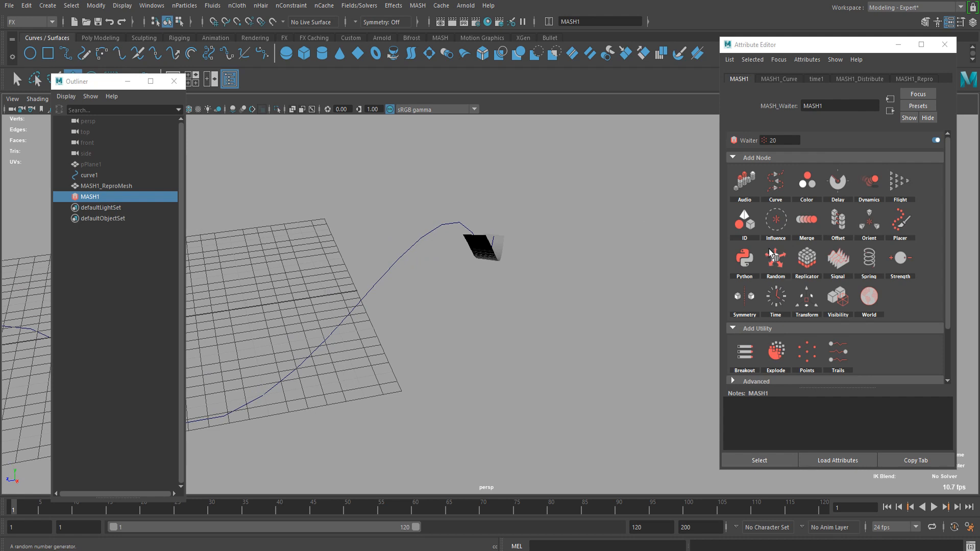
{"action": "left_click", "coordinate": [838, 262]}
{"action": "mouse_move", "coordinate": [528, 262]}
{"action": "left_mouse_down", "text": "alt"}
{"action": "mouse_move", "coordinate": [498, 263]}
{"action": "mouse_move", "coordinate": [509, 261]}
{"action": "left_mouse_up", "text": "alt"}
- Set the Signal node's XYZ position to 10, 8.736 and 4.121, rotation to 180, 138.462 and 103.846, and uniform scale to 1.264
{"action": "left_click_drag", "start_coordinate": [853, 194], "coordinate": [939, 242]}
{"action": "left_click", "coordinate": [899, 205]}
{"action": "left_click", "coordinate": [797, 230]}
{"action": "left_click", "coordinate": [851, 253]}
{"action": "mouse_move", "coordinate": [850, 253]}
{"action": "left_mouse_down"}
{"action": "mouse_move", "coordinate": [915, 253]}
{"action": "mouse_move", "coordinate": [887, 263]}
{"action": "mouse_move", "coordinate": [897, 264]}
{"action": "mouse_move", "coordinate": [856, 261]}
{"action": "left_mouse_up"}
{"action": "left_click", "coordinate": [767, 278]}
{"action": "scroll", "coordinate": [806, 270], "scroll_direction": "down", "scroll_amount": 1}
{"action": "scroll", "coordinate": [624, 276], "scroll_direction": "down", "scroll_amount": 2}
{"action": "scroll", "coordinate": [560, 260], "scroll_direction": "up", "scroll_amount": 3}
{"action": "left_click_drag", "start_coordinate": [560, 259], "coordinate": [527, 260], "text": "alt"}
{"action": "scroll", "coordinate": [790, 215], "scroll_direction": "up", "scroll_amount": 1}
{"action": "left_click_drag", "start_coordinate": [852, 110], "coordinate": [809, 124]}
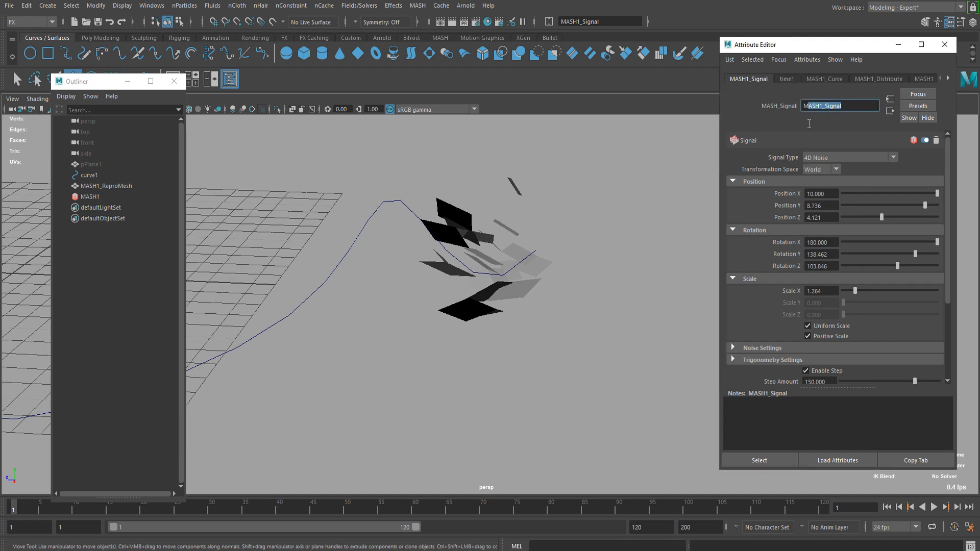
- Inspect the scattered planes and the Signal node's settings, and play the animation to check their motion along the curve
{"action": "scroll", "coordinate": [782, 170], "scroll_direction": "down", "scroll_amount": 1}
{"action": "left_click_drag", "start_coordinate": [549, 224], "coordinate": [514, 237], "text": "alt"}
{"action": "left_click_drag", "start_coordinate": [465, 208], "coordinate": [560, 242]}
{"action": "scroll", "coordinate": [493, 230], "scroll_direction": "down", "scroll_amount": 2}
{"action": "scroll", "coordinate": [493, 229], "scroll_direction": "up", "scroll_amount": 3}
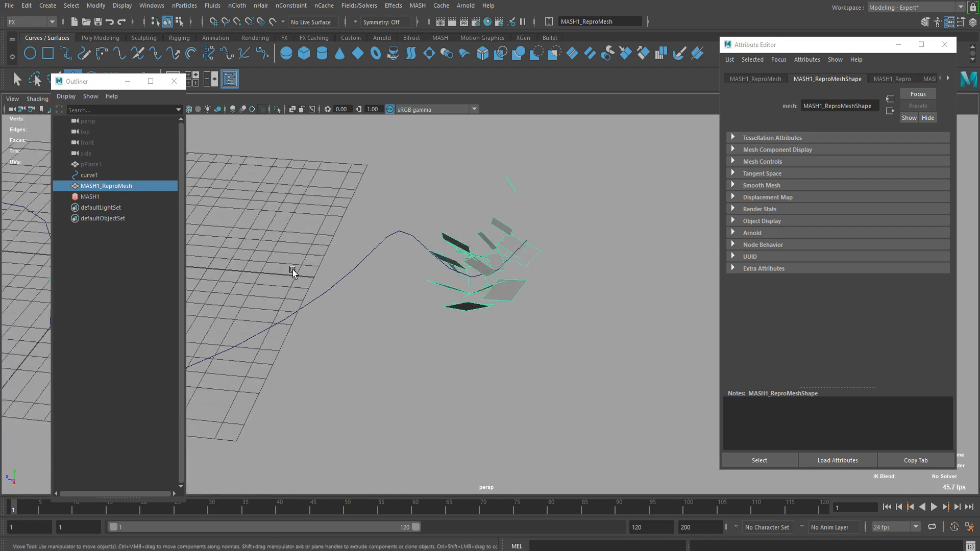
{"action": "left_click", "coordinate": [96, 197]}
{"action": "left_click", "coordinate": [779, 79]}
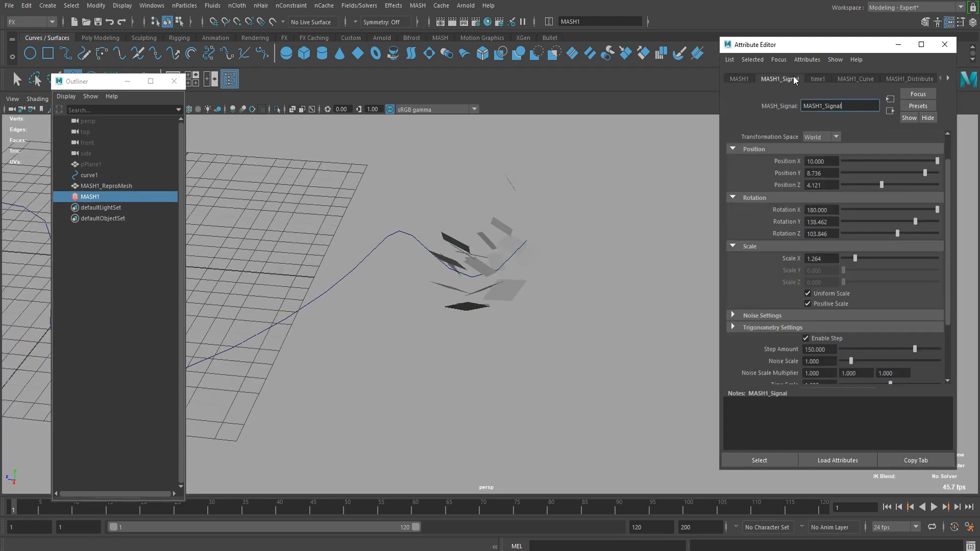
{"action": "scroll", "coordinate": [820, 252], "scroll_direction": "down", "scroll_amount": 1}
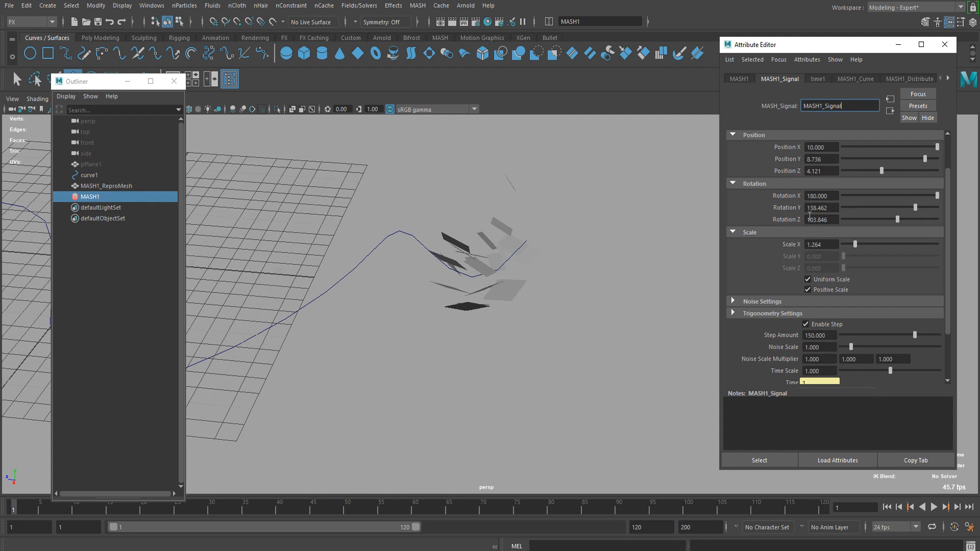
{"action": "scroll", "coordinate": [783, 301], "scroll_direction": "down", "scroll_amount": 5}
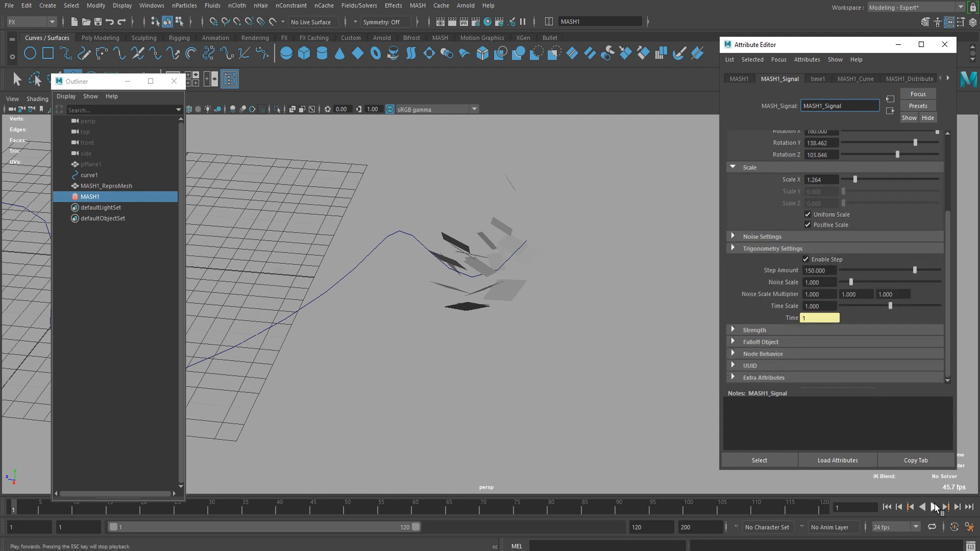
{"action": "left_click", "coordinate": [935, 507]}
{"action": "left_click_drag", "start_coordinate": [455, 344], "coordinate": [489, 352], "text": "alt"}
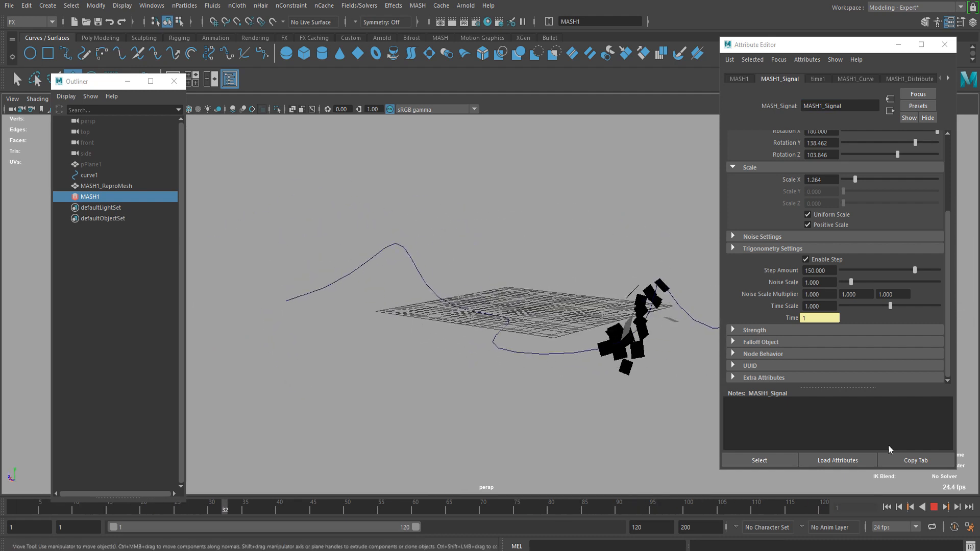
{"action": "left_click", "coordinate": [489, 352]}
- Set Scale X of the MASH1_Signal node to 0
{"action": "left_click", "coordinate": [110, 198]}
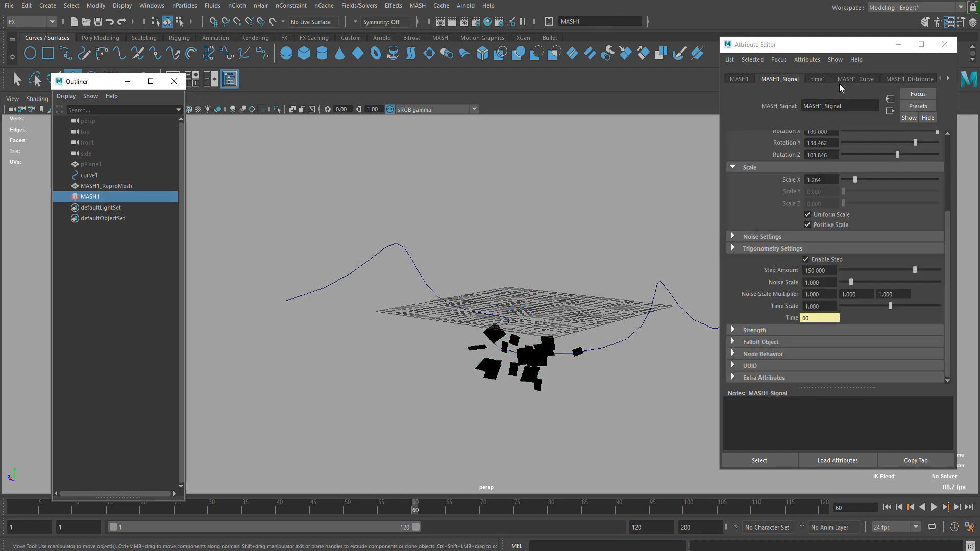
{"action": "left_click_drag", "start_coordinate": [662, 262], "coordinate": [485, 255], "text": "alt"}
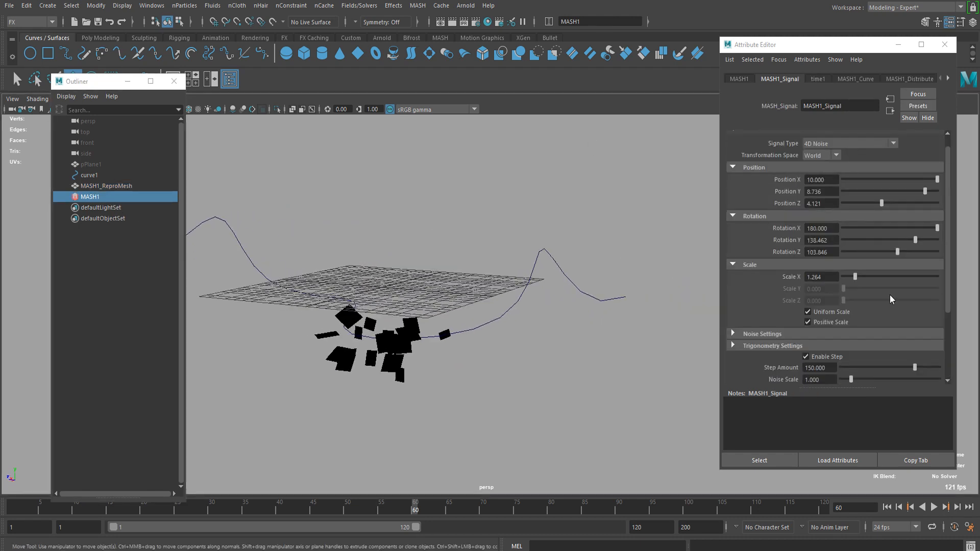
{"action": "scroll", "coordinate": [782, 203], "scroll_direction": "up", "scroll_amount": 3}
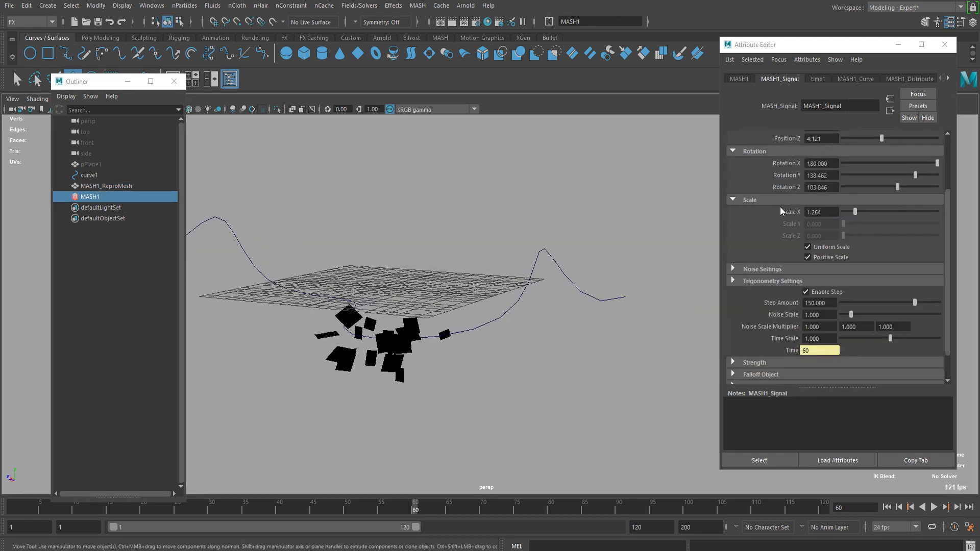
{"action": "left_click_drag", "start_coordinate": [852, 243], "coordinate": [845, 244]}
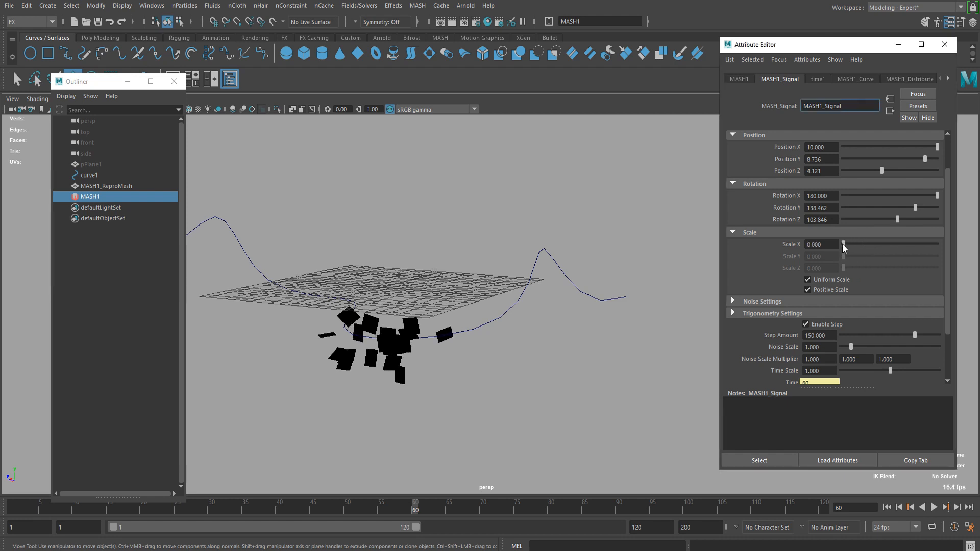
- Move the Outliner clear of the viewport controls and turn on Two Sided Lighting
{"action": "left_click_drag", "start_coordinate": [524, 311], "coordinate": [444, 144], "text": "alt"}
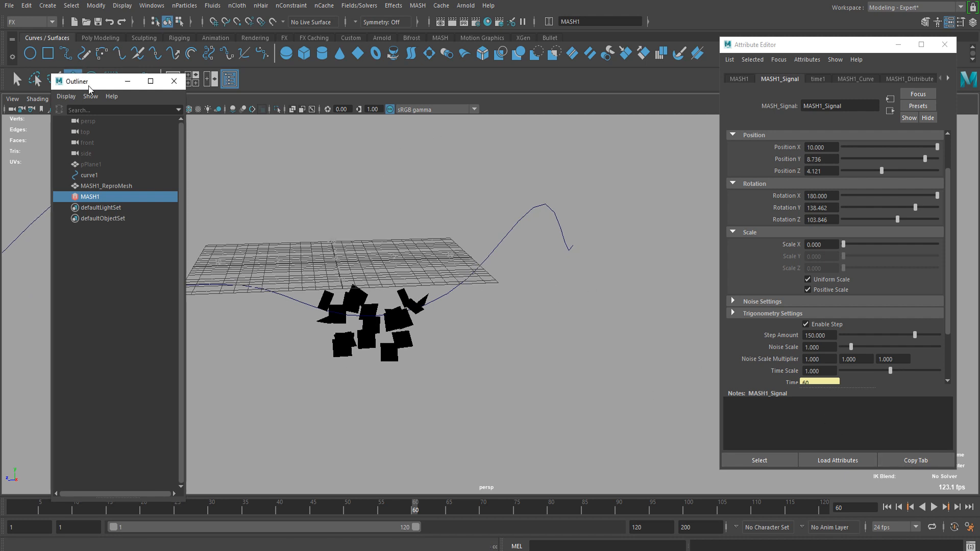
{"action": "left_click_drag", "start_coordinate": [90, 87], "coordinate": [58, 153]}
{"action": "left_click_drag", "start_coordinate": [329, 210], "coordinate": [357, 245], "text": "alt"}
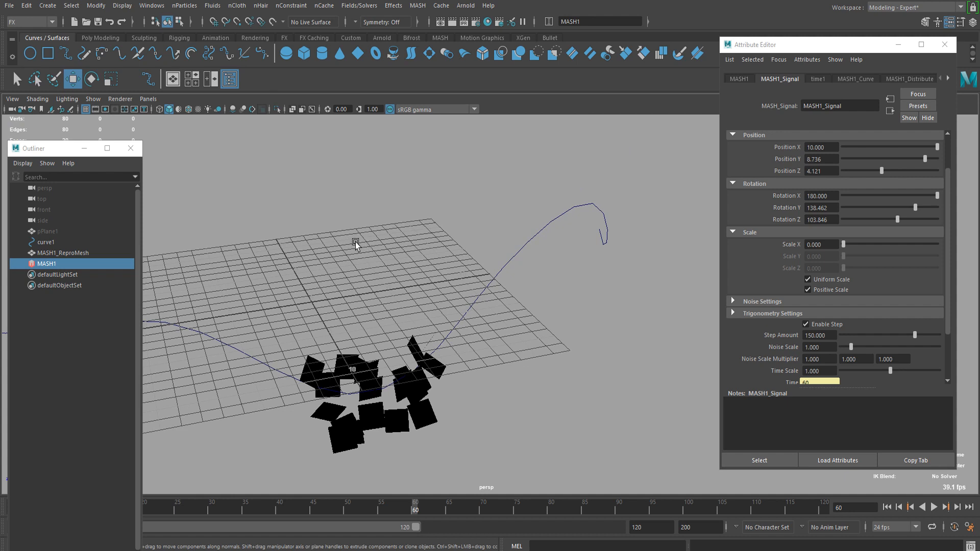
{"action": "left_click", "coordinate": [73, 99]}
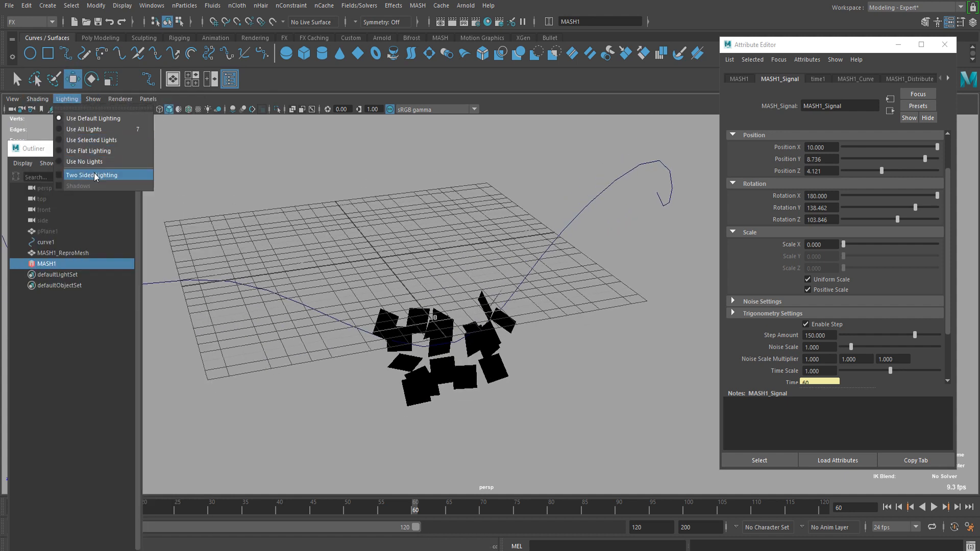
{"action": "left_click", "coordinate": [76, 176]}
- Cycle the viewport background colour to black
{"action": "left_click_drag", "start_coordinate": [415, 254], "coordinate": [409, 212], "text": "alt"}
{"action": "key", "text": "alt+b"}
{"action": "scroll", "coordinate": [433, 219], "scroll_direction": "down", "scroll_amount": 6}
{"action": "key", "text": "alt+b"}
{"action": "scroll", "coordinate": [512, 259], "scroll_direction": "up", "scroll_amount": 4}
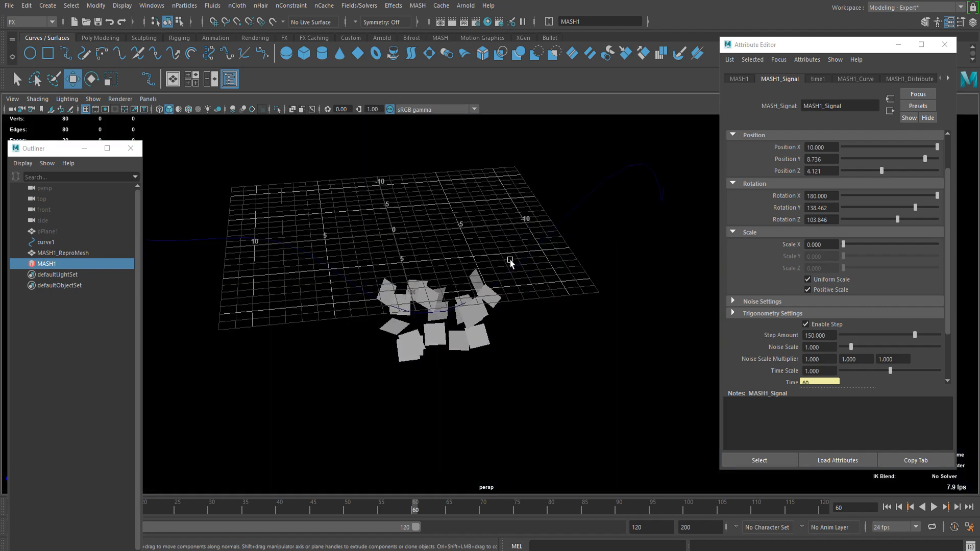
- Play the animation to check the lit planes flowing along the curve, and stop it
{"action": "scroll", "coordinate": [720, 335], "scroll_direction": "down", "scroll_amount": 4}
{"action": "left_click", "coordinate": [930, 512]}
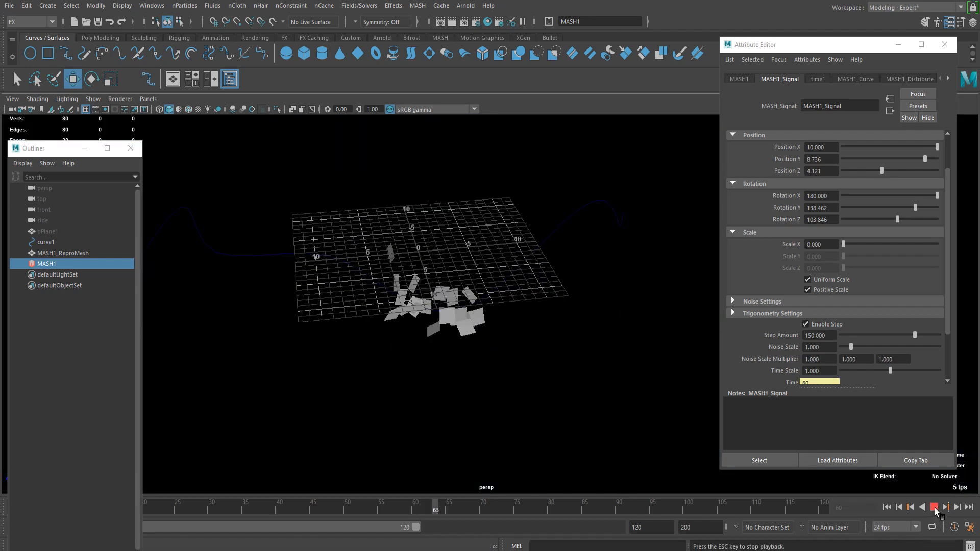
{"action": "scroll", "coordinate": [831, 262], "scroll_direction": "down", "scroll_amount": 1}
{"action": "scroll", "coordinate": [831, 257], "scroll_direction": "up", "scroll_amount": 3}
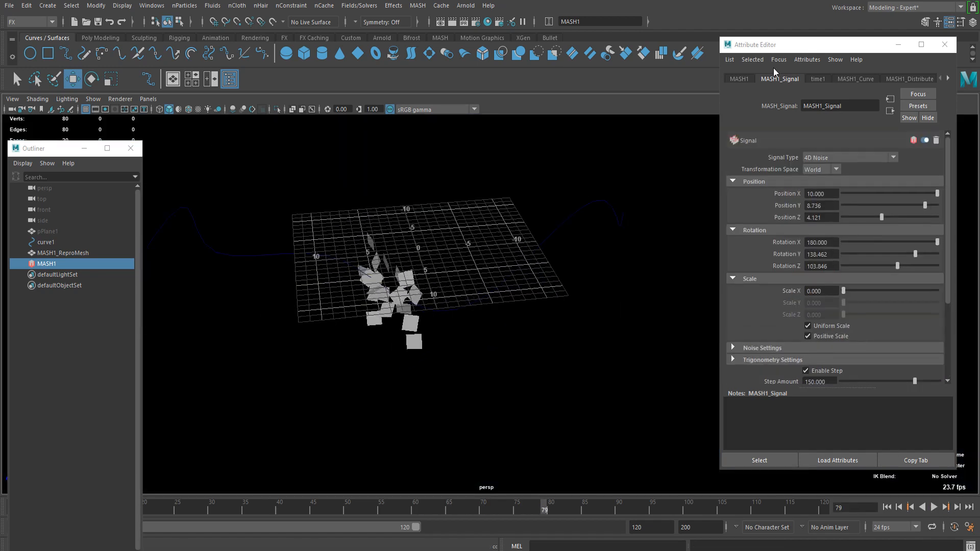
- Set Animation Speed of the MASH1_Curve node to 1 and play the animation to test it
{"action": "left_click", "coordinate": [840, 78]}
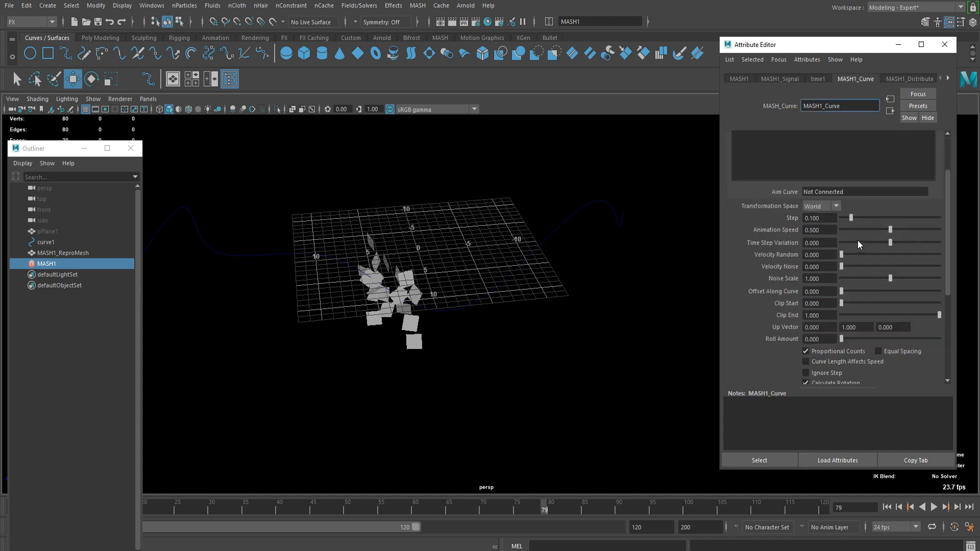
{"action": "left_click_drag", "start_coordinate": [893, 227], "coordinate": [947, 228]}
{"action": "left_click", "coordinate": [935, 506]}
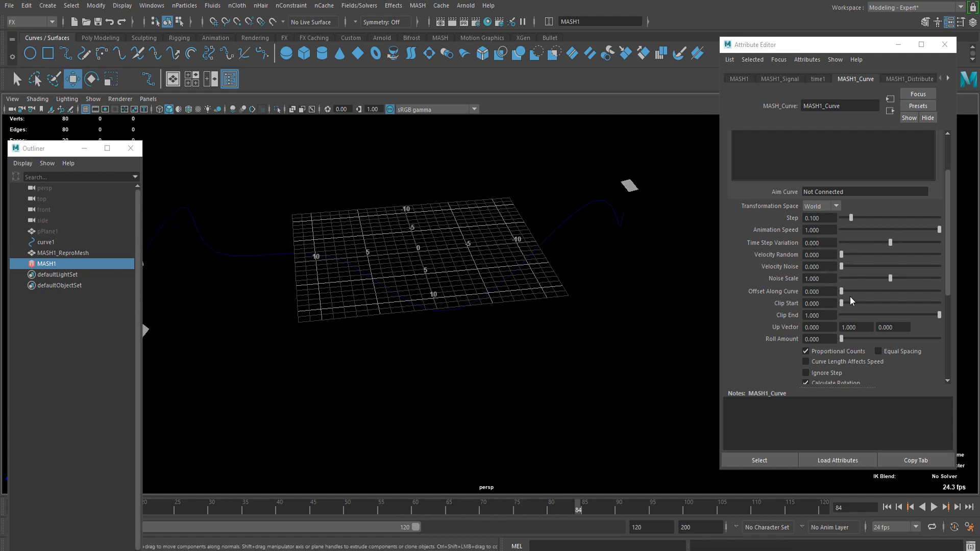
- Switch the viewport background to dark grey and set Velocity Random of the MASH1_Curve node to 0.105
{"action": "scroll", "coordinate": [835, 255], "scroll_direction": "down", "scroll_amount": 4}
{"action": "scroll", "coordinate": [842, 275], "scroll_direction": "up", "scroll_amount": 6}
{"action": "scroll", "coordinate": [855, 296], "scroll_direction": "down", "scroll_amount": 3}
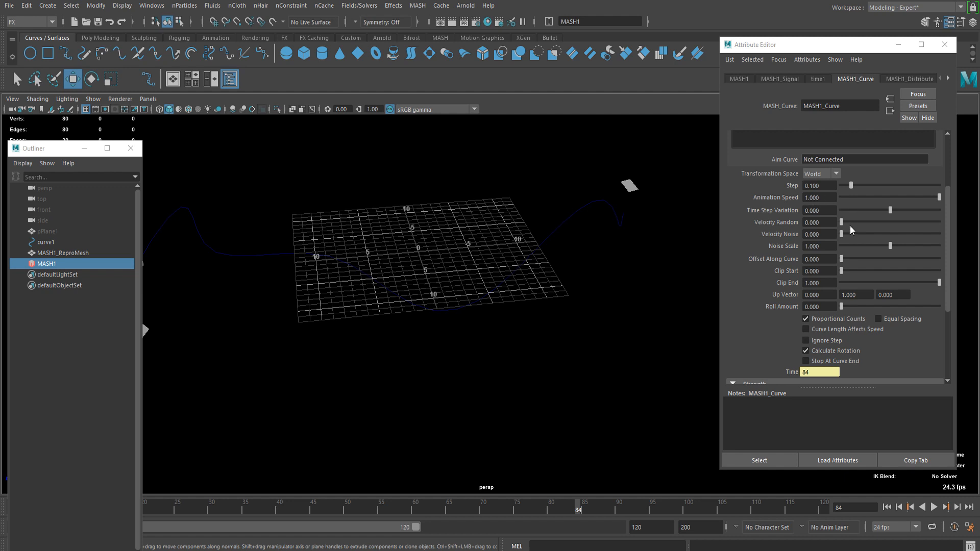
{"action": "left_click_drag", "start_coordinate": [573, 240], "coordinate": [570, 272], "text": "alt"}
{"action": "key", "text": "alt+b"}
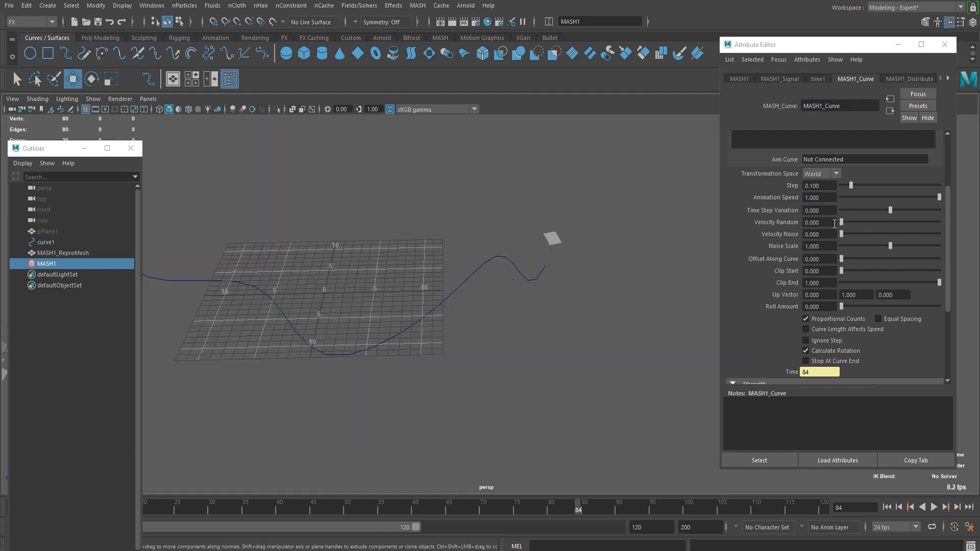
{"action": "mouse_move", "coordinate": [847, 218]}
{"action": "left_mouse_down"}
{"action": "mouse_move", "coordinate": [874, 221]}
{"action": "mouse_move", "coordinate": [851, 226]}
{"action": "left_mouse_up"}
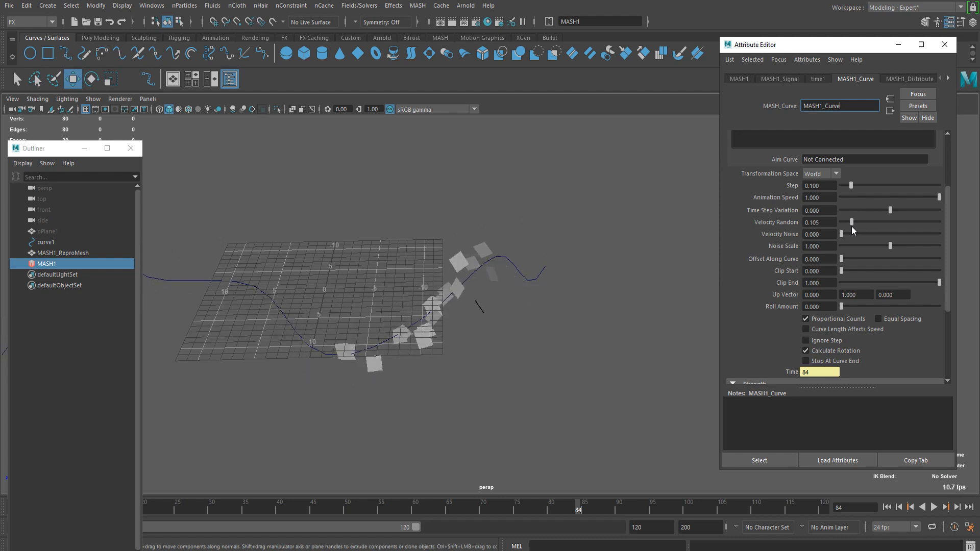
- Play the animation and set Velocity Noise to 0.489 and Noise Scale to 0.968 on the MASH1_Curve node
{"action": "left_click", "coordinate": [934, 507]}
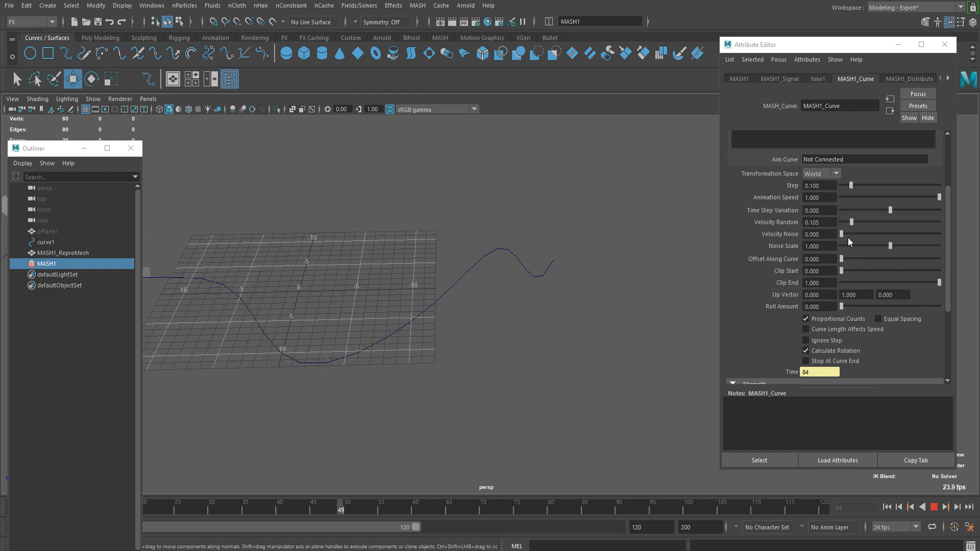
{"action": "mouse_move", "coordinate": [889, 246]}
{"action": "left_mouse_down"}
{"action": "mouse_move", "coordinate": [843, 247]}
{"action": "mouse_move", "coordinate": [865, 246]}
{"action": "mouse_move", "coordinate": [853, 234]}
{"action": "mouse_move", "coordinate": [895, 240]}
{"action": "mouse_move", "coordinate": [888, 246]}
{"action": "mouse_move", "coordinate": [922, 231]}
{"action": "mouse_move", "coordinate": [889, 231]}
{"action": "left_mouse_up"}
{"action": "scroll", "coordinate": [410, 304], "scroll_direction": "down", "scroll_amount": 4}
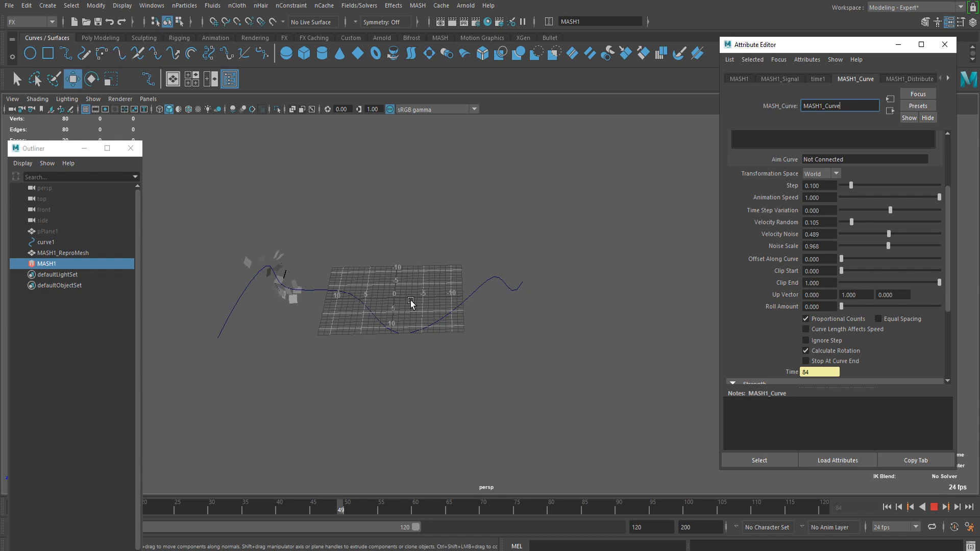
{"action": "scroll", "coordinate": [410, 303], "scroll_direction": "up", "scroll_amount": 1}
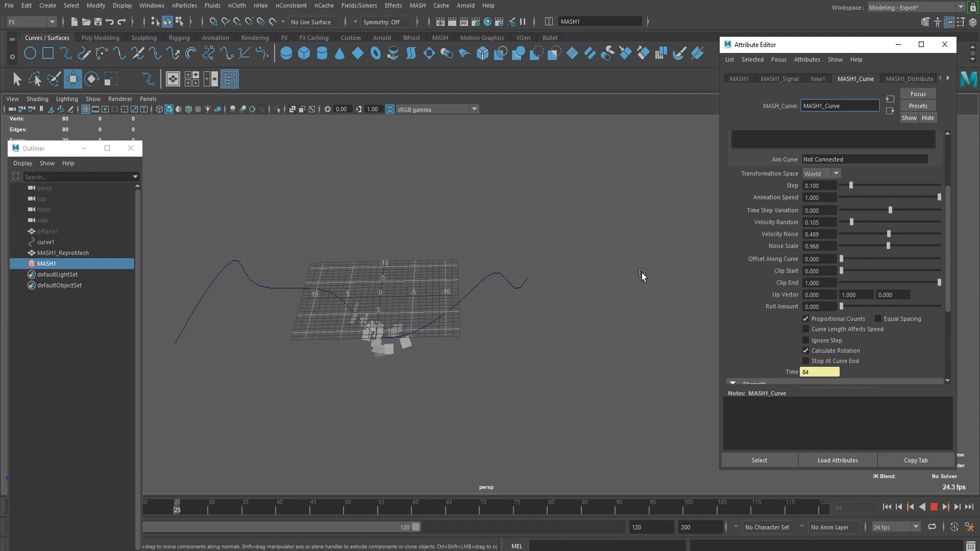
{"action": "scroll", "coordinate": [546, 273], "scroll_direction": "up", "scroll_amount": 3}
{"action": "middle_click_drag", "start_coordinate": [360, 260], "coordinate": [461, 252], "text": "alt"}
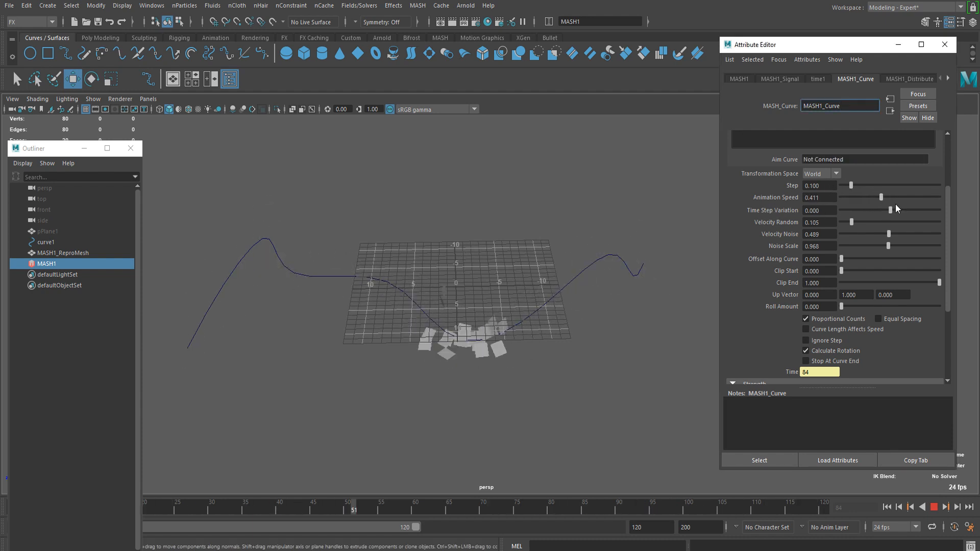
- Try a lower Animation Speed of 0.874 on the MASH1_Curve node, and return it to 1
{"action": "left_click", "coordinate": [918, 197]}
{"action": "left_click_drag", "start_coordinate": [925, 205], "coordinate": [926, 207]}
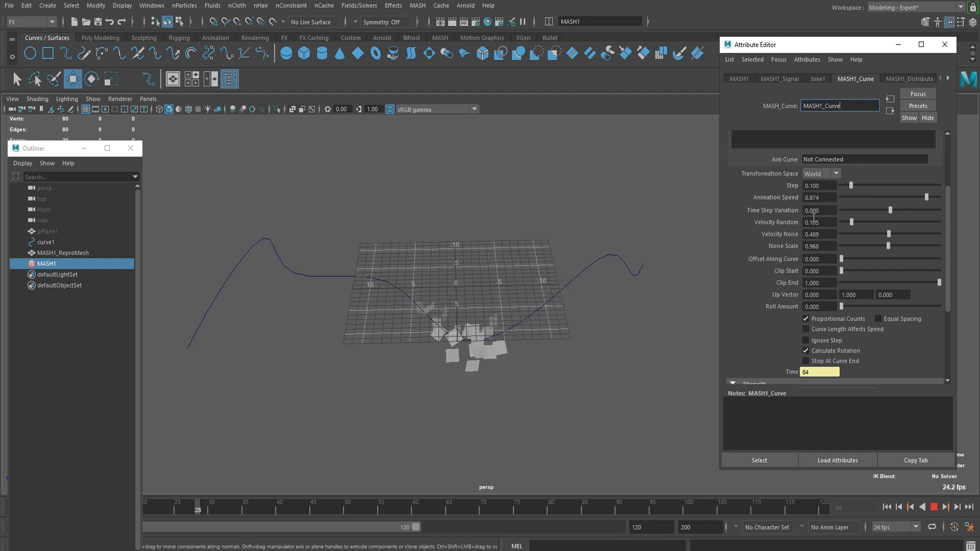
{"action": "left_click_drag", "start_coordinate": [927, 197], "coordinate": [947, 198]}
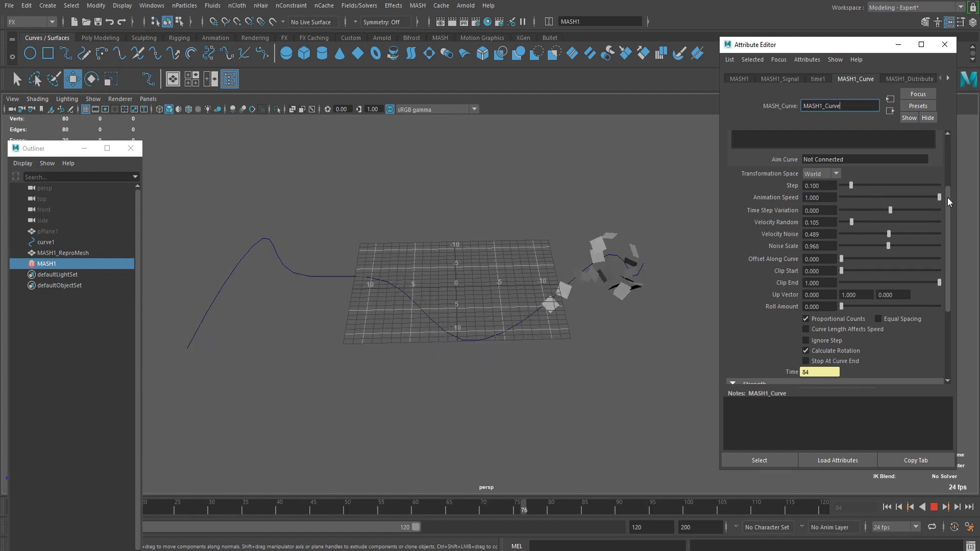
- Check from several angles how the planes travel along the curve during playback, and stop the animation
{"action": "left_click_drag", "start_coordinate": [538, 310], "coordinate": [538, 280], "text": "alt"}
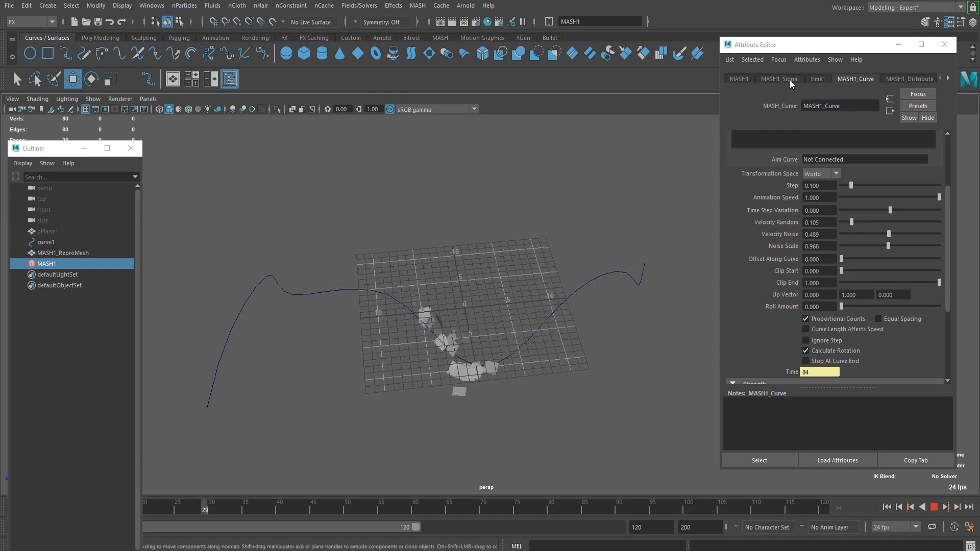
{"action": "scroll", "coordinate": [459, 277], "scroll_direction": "up", "scroll_amount": 3}
{"action": "left_click_drag", "start_coordinate": [458, 277], "coordinate": [582, 305], "text": "alt"}
{"action": "scroll", "coordinate": [409, 255], "scroll_direction": "down", "scroll_amount": 5}
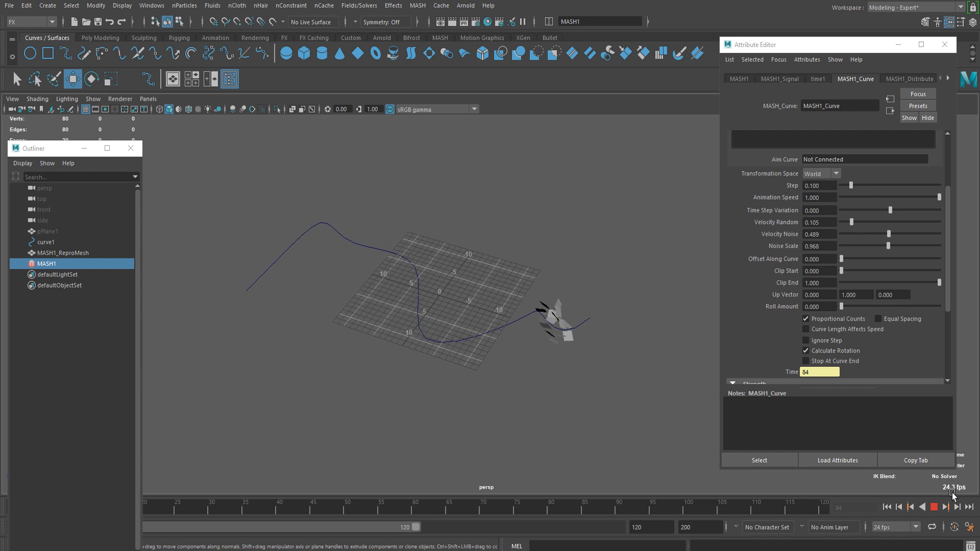
{"action": "left_click", "coordinate": [933, 507]}
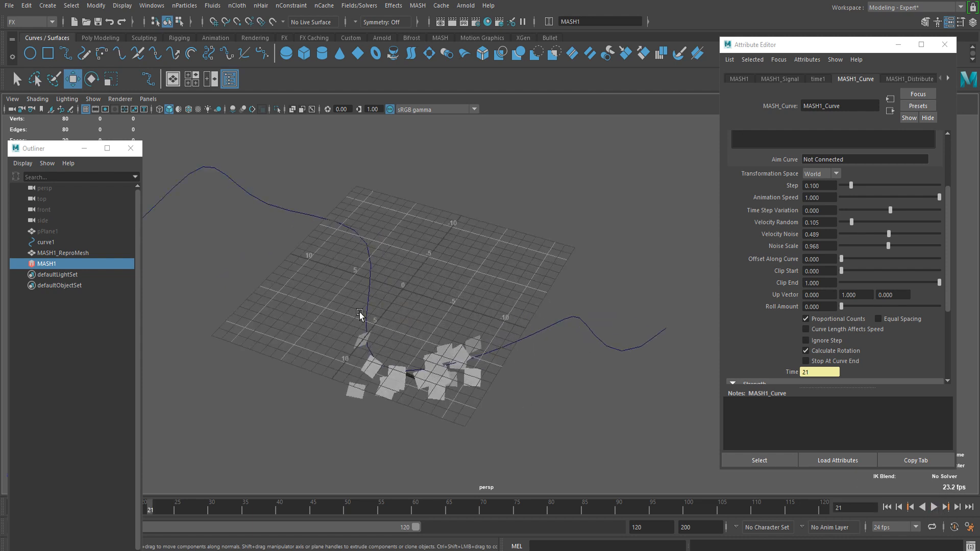
- Assign a new Arnold aiStandardSurface material to the MASH1_ReproMesh planes
{"action": "left_click", "coordinate": [426, 320]}
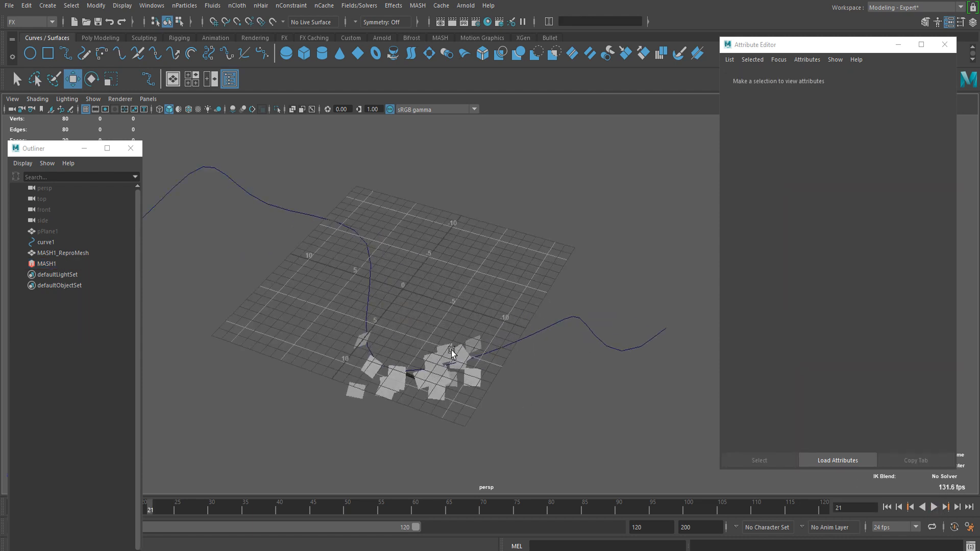
{"action": "left_click", "coordinate": [454, 347]}
{"action": "left_click_drag", "start_coordinate": [462, 283], "coordinate": [488, 277], "text": "alt"}
{"action": "right_click_drag", "start_coordinate": [488, 240], "coordinate": [501, 505]}
{"action": "left_click", "coordinate": [357, 274]}
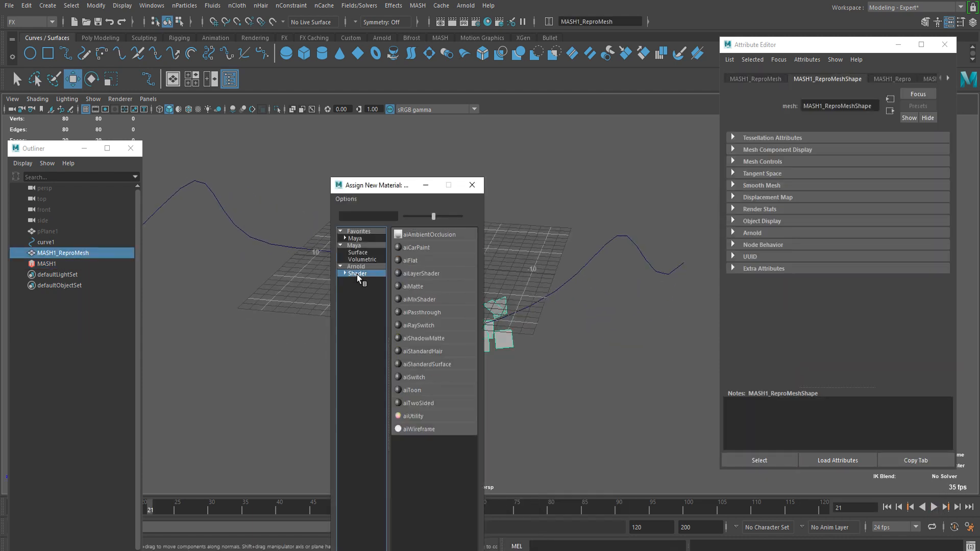
{"action": "left_click", "coordinate": [435, 367]}
{"action": "scroll", "coordinate": [535, 351], "scroll_direction": "up", "scroll_amount": 4}
{"action": "scroll", "coordinate": [562, 322], "scroll_direction": "down", "scroll_amount": 2}
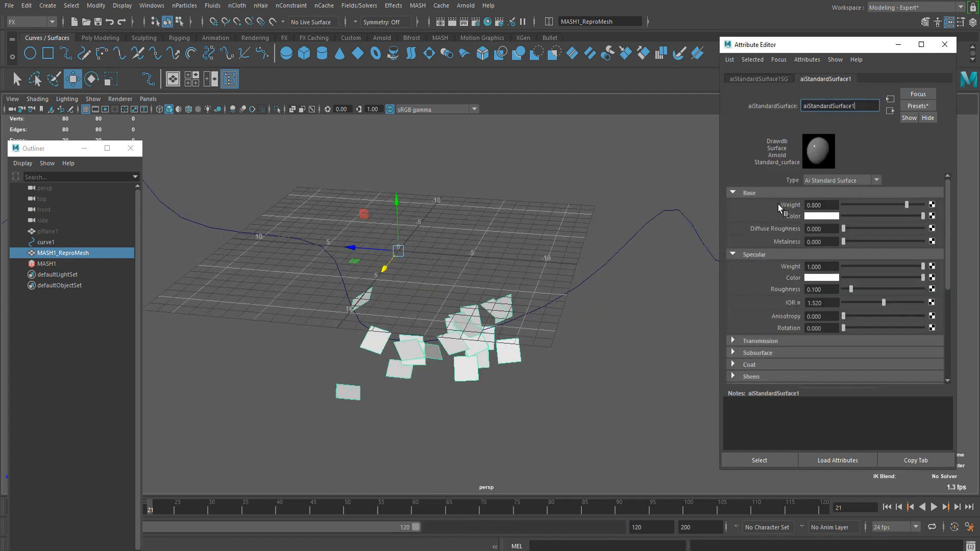
- Connect a File texture to the material's base colour and load Leaf_C.png from the Desktop
{"action": "left_click", "coordinate": [934, 216]}
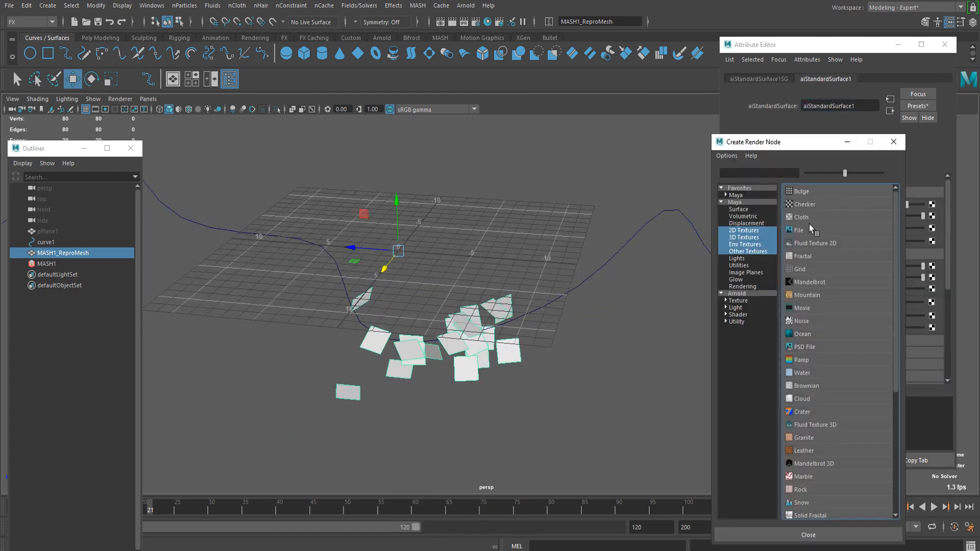
{"action": "left_click", "coordinate": [809, 224]}
{"action": "left_click", "coordinate": [935, 225]}
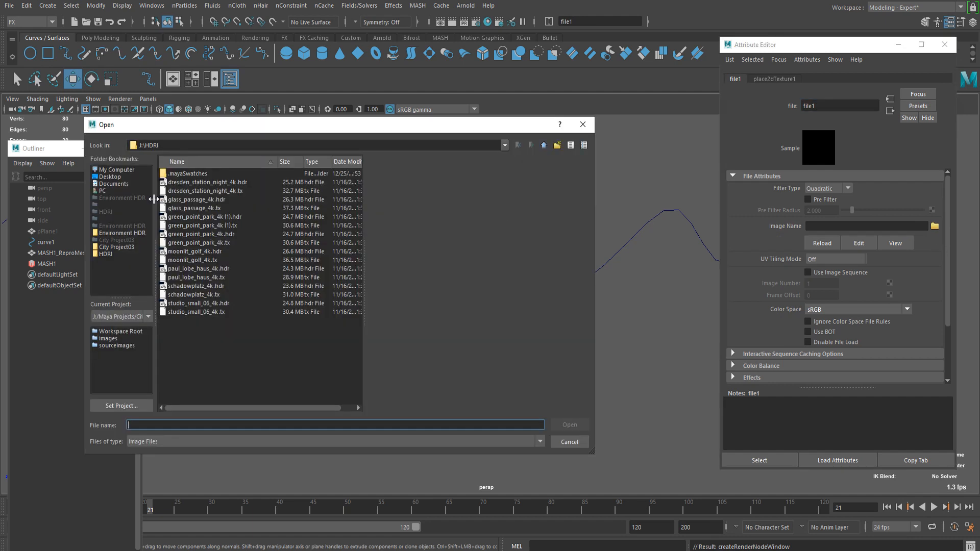
{"action": "left_click", "coordinate": [121, 178]}
{"action": "scroll", "coordinate": [234, 283], "scroll_direction": "down", "scroll_amount": 5}
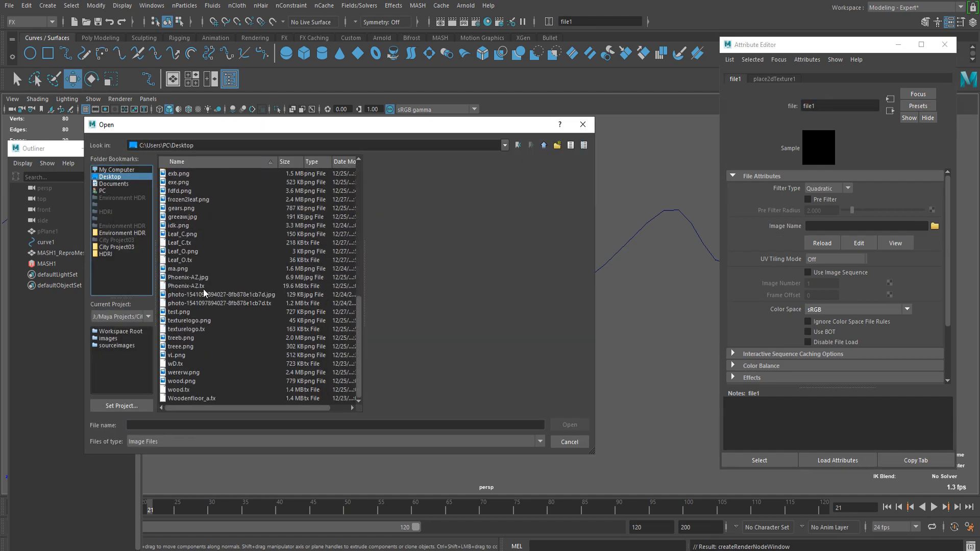
{"action": "left_click", "coordinate": [192, 234]}
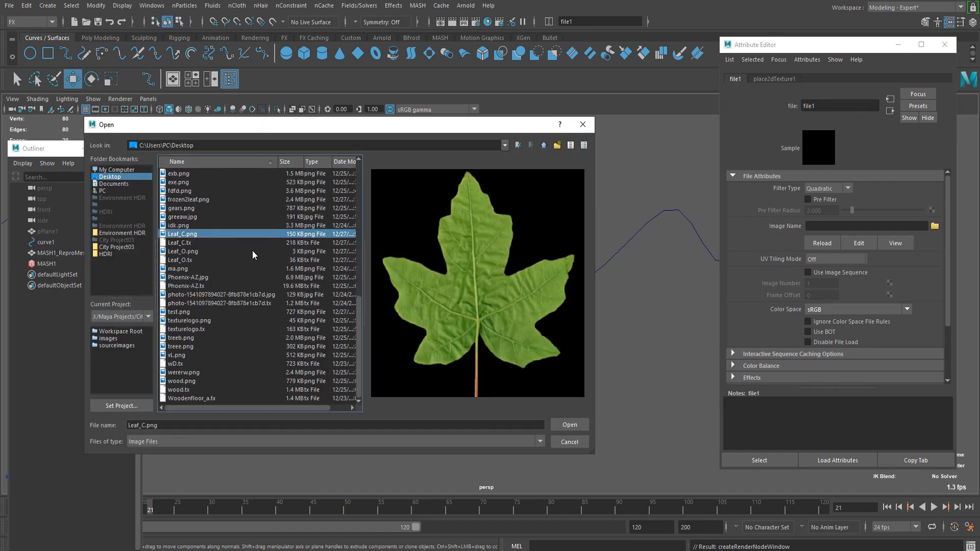
{"action": "left_click", "coordinate": [570, 424]}
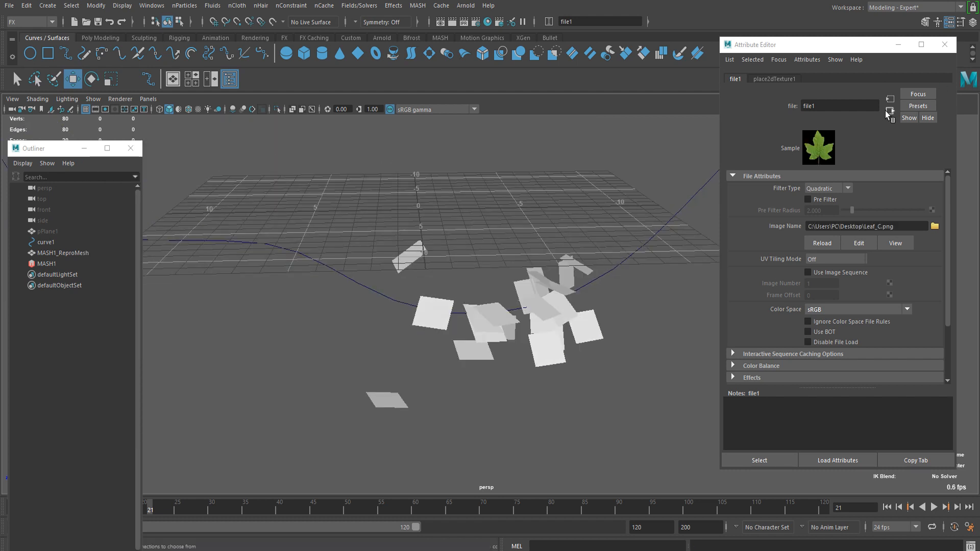
- Turn on textured viewport display, return to the aiStandardSurface1 attributes and inspect the leaf planes up close
{"action": "left_click", "coordinate": [198, 109]}
{"action": "left_click_drag", "start_coordinate": [311, 208], "coordinate": [447, 263], "text": "alt"}
{"action": "left_click", "coordinate": [889, 110]}
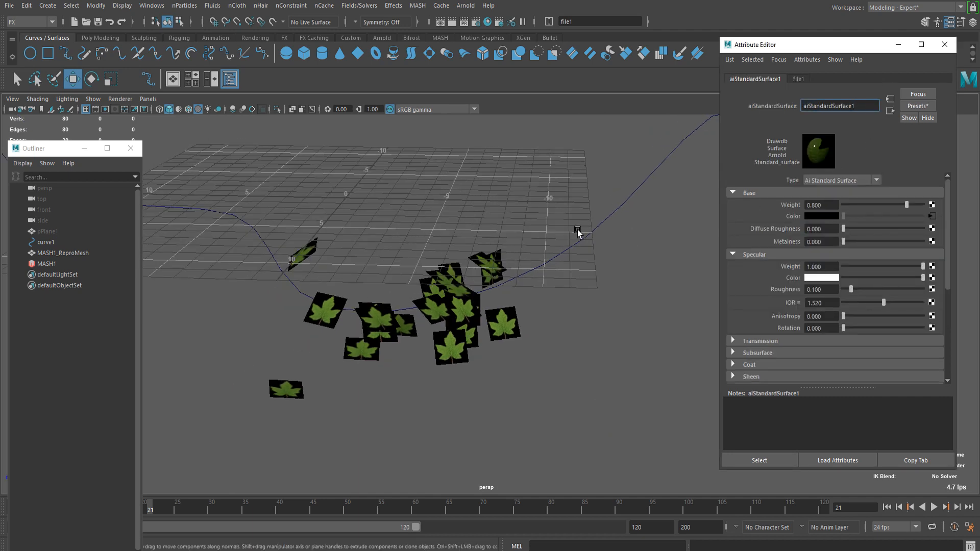
{"action": "scroll", "coordinate": [453, 260], "scroll_direction": "up", "scroll_amount": 5}
{"action": "left_click_drag", "start_coordinate": [452, 260], "coordinate": [470, 232], "text": "alt"}
{"action": "scroll", "coordinate": [468, 233], "scroll_direction": "down", "scroll_amount": 3}
{"action": "scroll", "coordinate": [472, 255], "scroll_direction": "up", "scroll_amount": 6}
{"action": "scroll", "coordinate": [472, 255], "scroll_direction": "down", "scroll_amount": 6}
{"action": "middle_click_drag", "start_coordinate": [509, 232], "coordinate": [527, 237], "text": "alt"}
- Set Rotation X to 117.692, Rotation Y to 149.341 and Rotation Z to 104.835 on the MASH1_Signal node
{"action": "left_click", "coordinate": [46, 264]}
{"action": "left_click", "coordinate": [780, 79]}
{"action": "scroll", "coordinate": [778, 240], "scroll_direction": "down", "scroll_amount": 1}
{"action": "scroll", "coordinate": [788, 240], "scroll_direction": "up", "scroll_amount": 1}
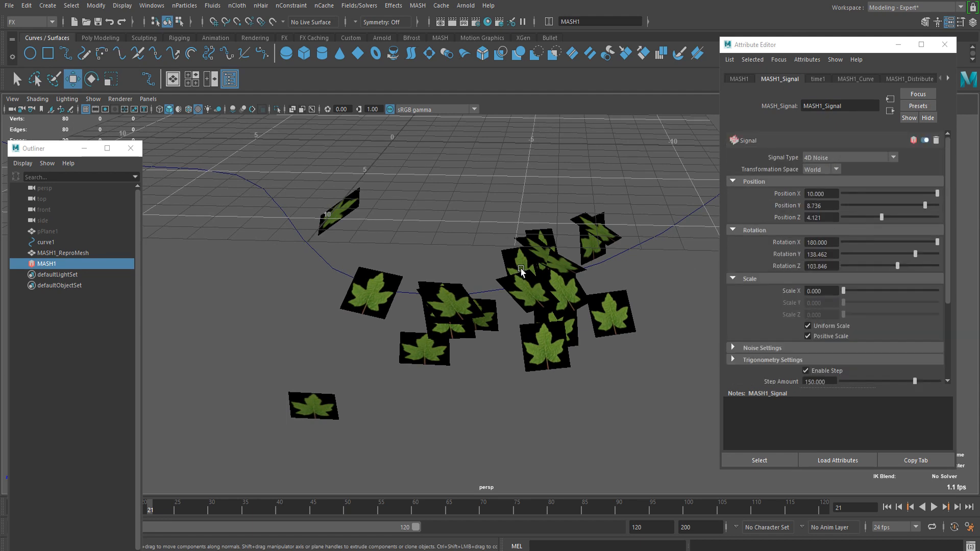
{"action": "scroll", "coordinate": [879, 244], "scroll_direction": "down", "scroll_amount": 2}
{"action": "scroll", "coordinate": [789, 214], "scroll_direction": "up", "scroll_amount": 2}
{"action": "left_click_drag", "start_coordinate": [865, 251], "coordinate": [903, 241]}
{"action": "scroll", "coordinate": [425, 284], "scroll_direction": "down", "scroll_amount": 3}
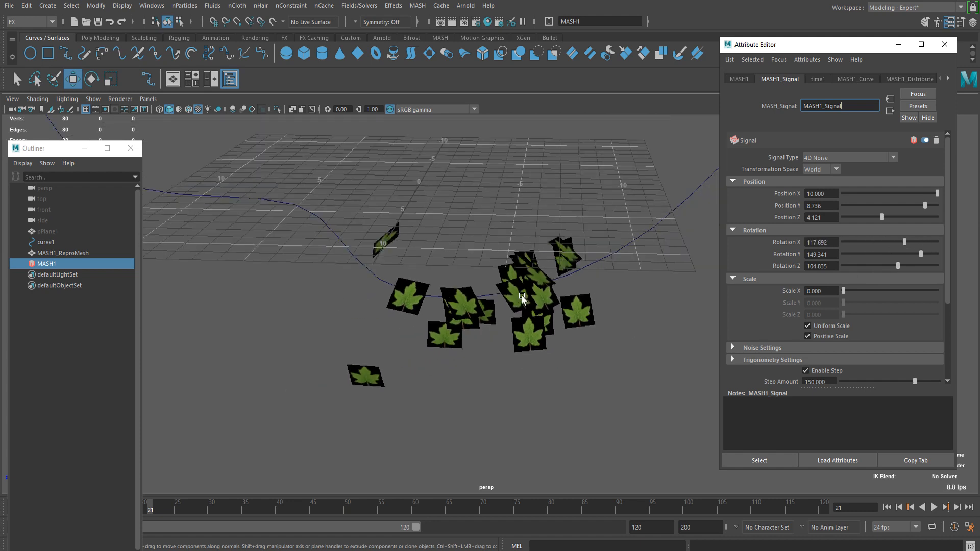
{"action": "scroll", "coordinate": [425, 285], "scroll_direction": "up", "scroll_amount": 5}
{"action": "scroll", "coordinate": [426, 285], "scroll_direction": "up", "scroll_amount": 4}
{"action": "scroll", "coordinate": [431, 288], "scroll_direction": "down", "scroll_amount": 4}
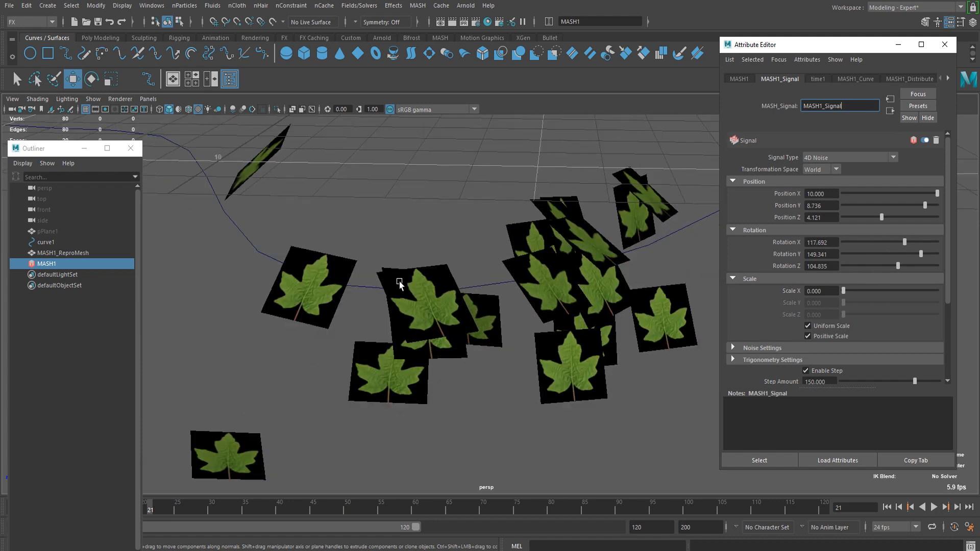
{"action": "scroll", "coordinate": [399, 287], "scroll_direction": "down", "scroll_amount": 5}
{"action": "left_click_drag", "start_coordinate": [427, 292], "coordinate": [449, 285], "text": "alt"}
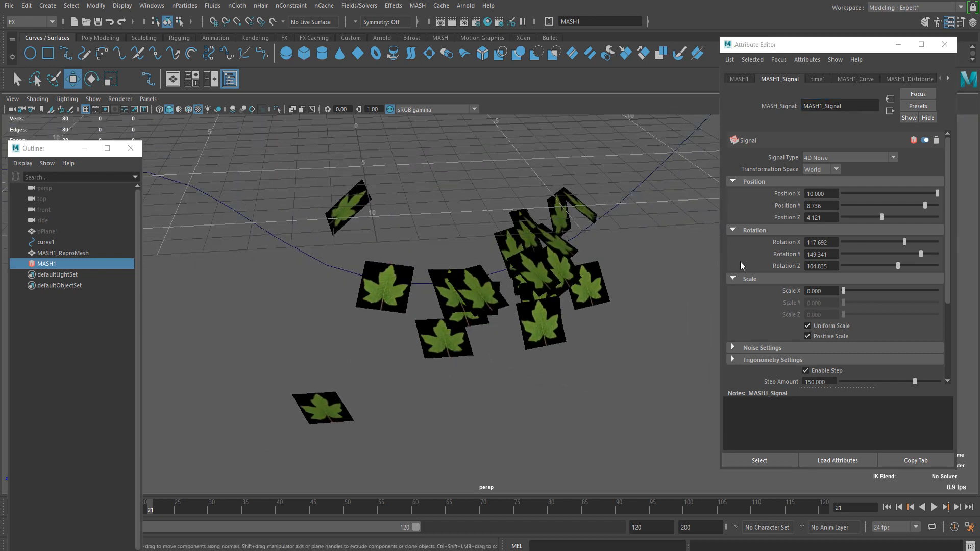
- Add a Random node to MASH1 with Position X, Y and Z at 0, Rotation X at 129.255 and Rotation Y at 80.426
{"action": "left_click", "coordinate": [740, 80]}
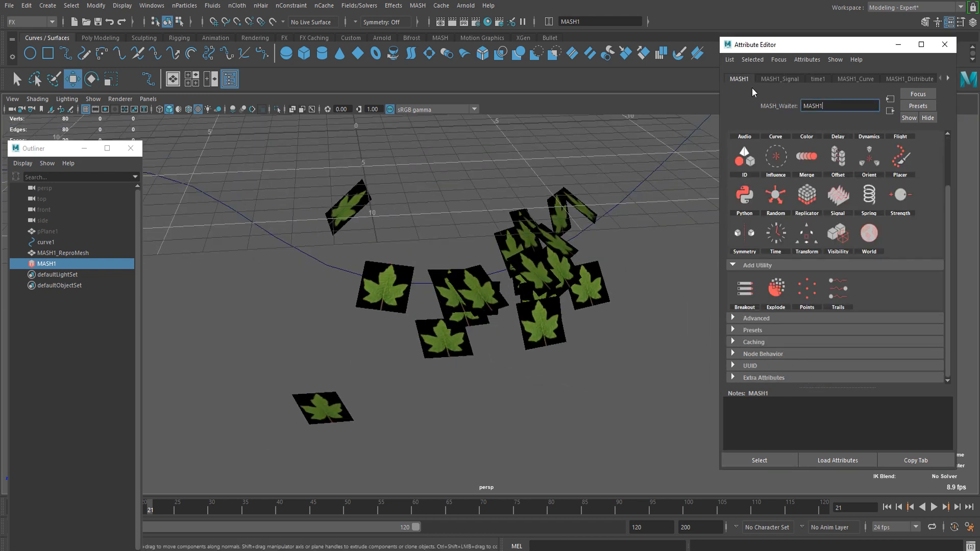
{"action": "left_click", "coordinate": [788, 202]}
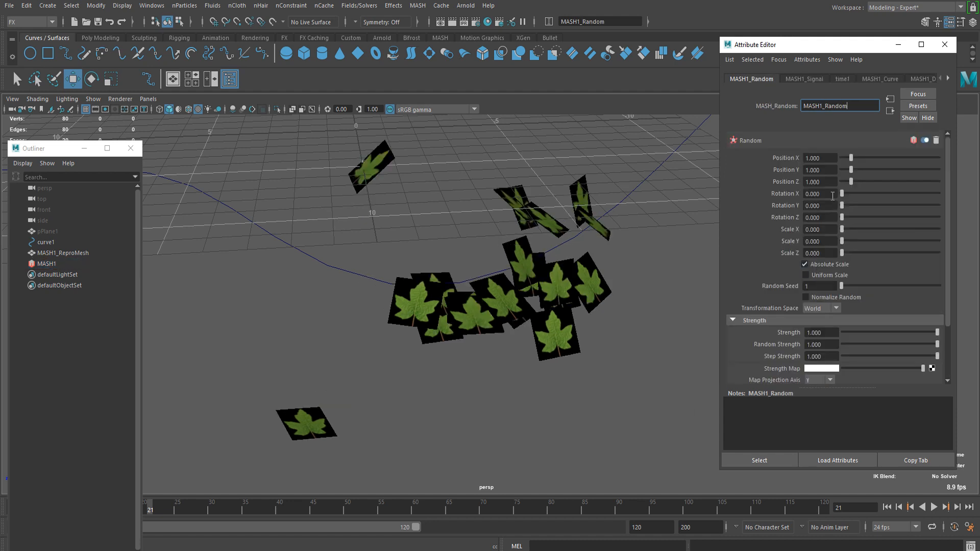
{"action": "left_click", "coordinate": [842, 159]}
{"action": "left_click_drag", "start_coordinate": [852, 170], "coordinate": [910, 203]}
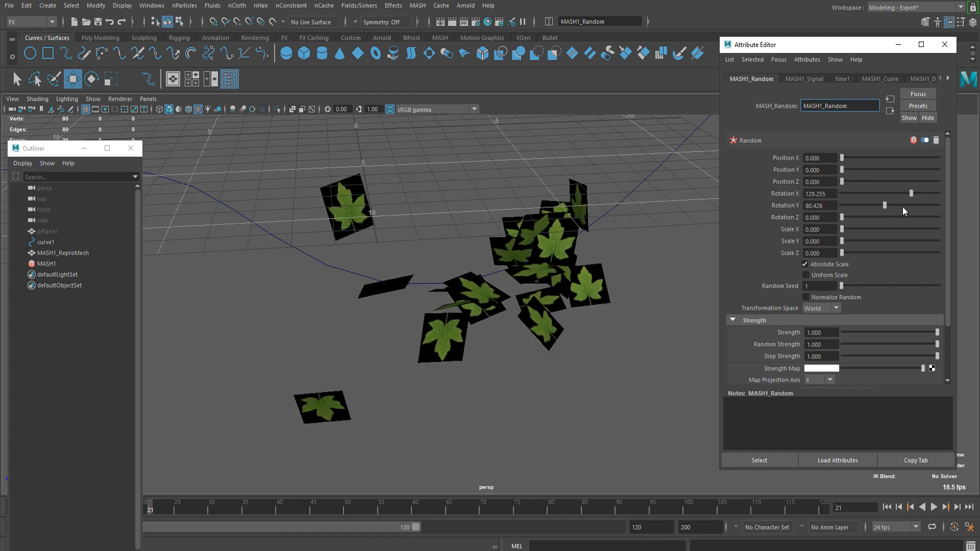
- Play the animation to check the randomly rotated leaves along the whole curve, and stop it
{"action": "scroll", "coordinate": [466, 254], "scroll_direction": "down", "scroll_amount": 5}
{"action": "left_click_drag", "start_coordinate": [466, 253], "coordinate": [490, 276], "text": "alt"}
{"action": "left_click", "coordinate": [934, 507]}
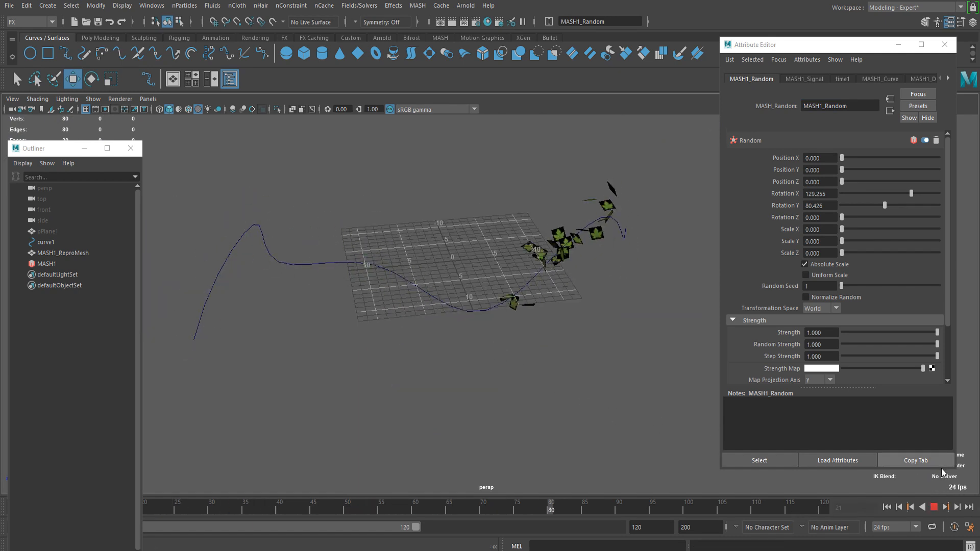
{"action": "left_click", "coordinate": [934, 507]}
- Select the leaf mesh and disable Opaque in the Arnold attributes of MASH1_ReproMeshShape
{"action": "key", "text": "f"}
{"action": "left_click", "coordinate": [461, 246]}
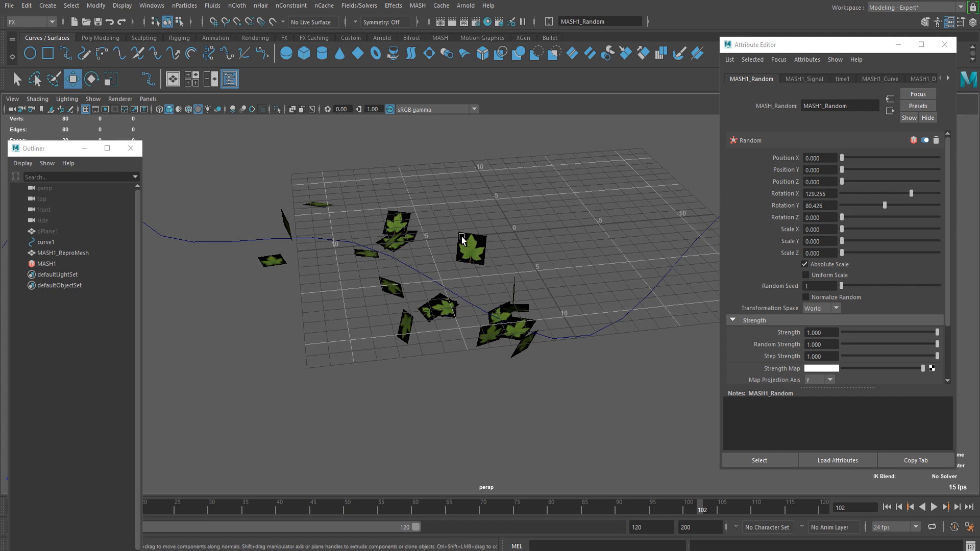
{"action": "scroll", "coordinate": [347, 227], "scroll_direction": "up", "scroll_amount": 5}
{"action": "middle_click_drag", "start_coordinate": [344, 229], "coordinate": [422, 282], "text": "alt"}
{"action": "scroll", "coordinate": [422, 283], "scroll_direction": "down", "scroll_amount": 4}
{"action": "scroll", "coordinate": [532, 245], "scroll_direction": "up", "scroll_amount": 3}
{"action": "scroll", "coordinate": [532, 247], "scroll_direction": "up", "scroll_amount": 3}
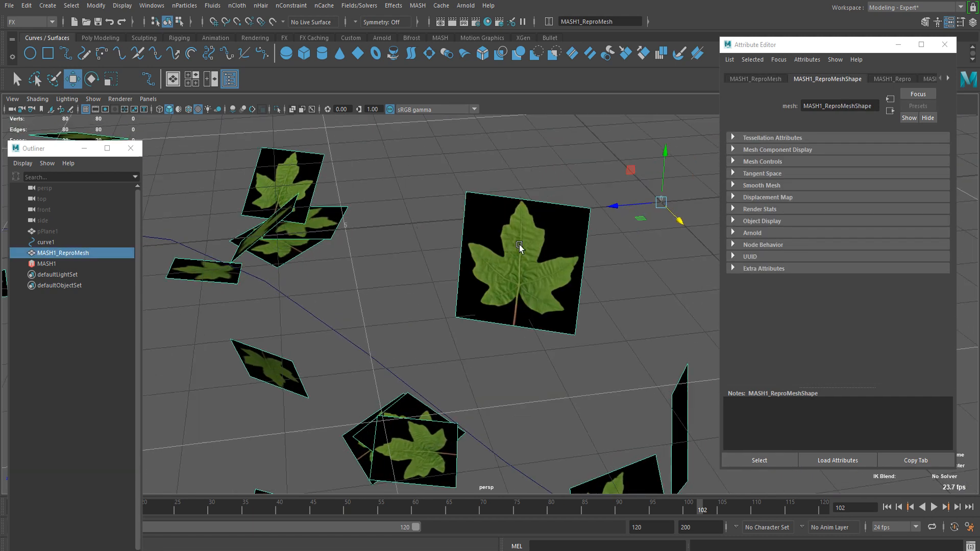
{"action": "scroll", "coordinate": [446, 225], "scroll_direction": "down", "scroll_amount": 4}
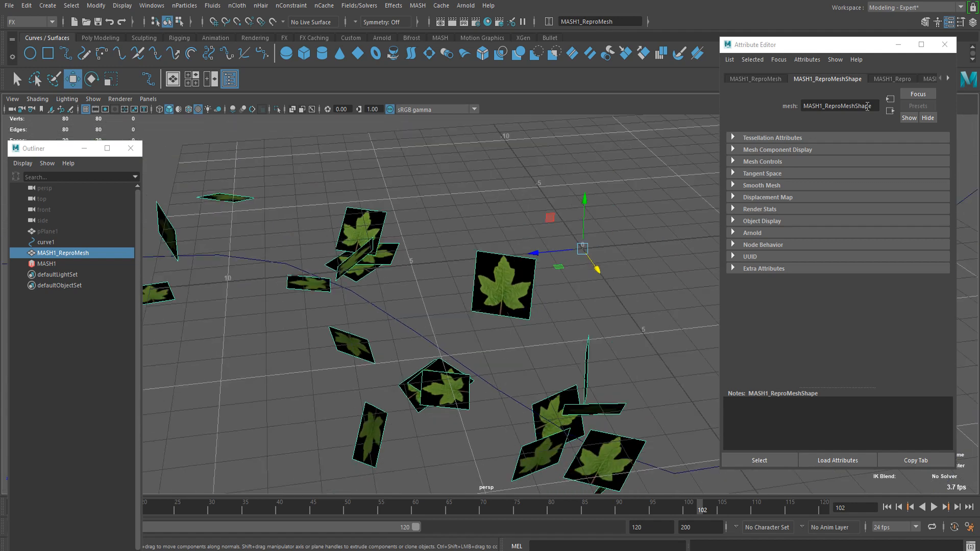
{"action": "left_click", "coordinate": [751, 234]}
{"action": "left_click", "coordinate": [751, 234]}
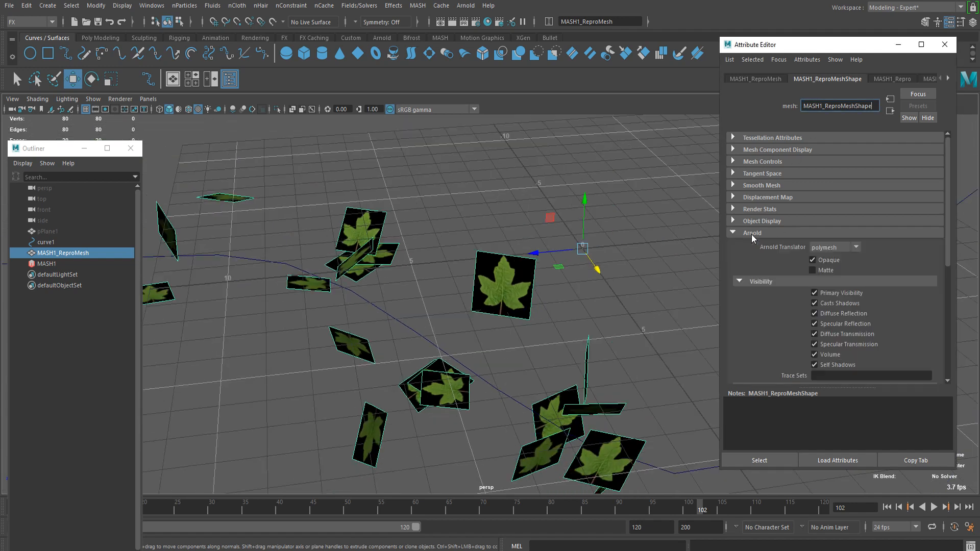
{"action": "scroll", "coordinate": [487, 258], "scroll_direction": "down", "scroll_amount": 3}
{"action": "left_click_drag", "start_coordinate": [488, 258], "coordinate": [425, 242], "text": "alt"}
{"action": "scroll", "coordinate": [426, 240], "scroll_direction": "up", "scroll_amount": 3}
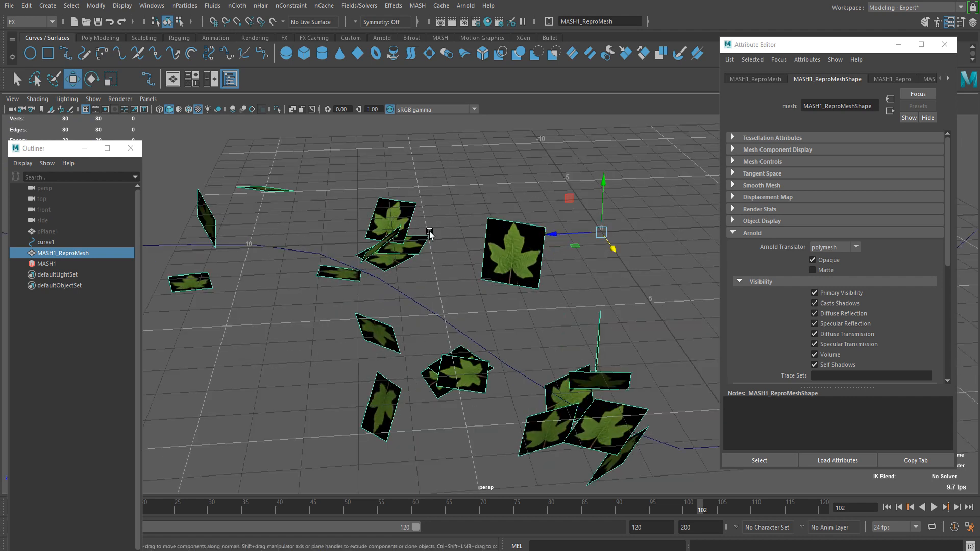
{"action": "left_click", "coordinate": [819, 263]}
{"action": "left_click_drag", "start_coordinate": [604, 271], "coordinate": [540, 234], "text": "alt"}
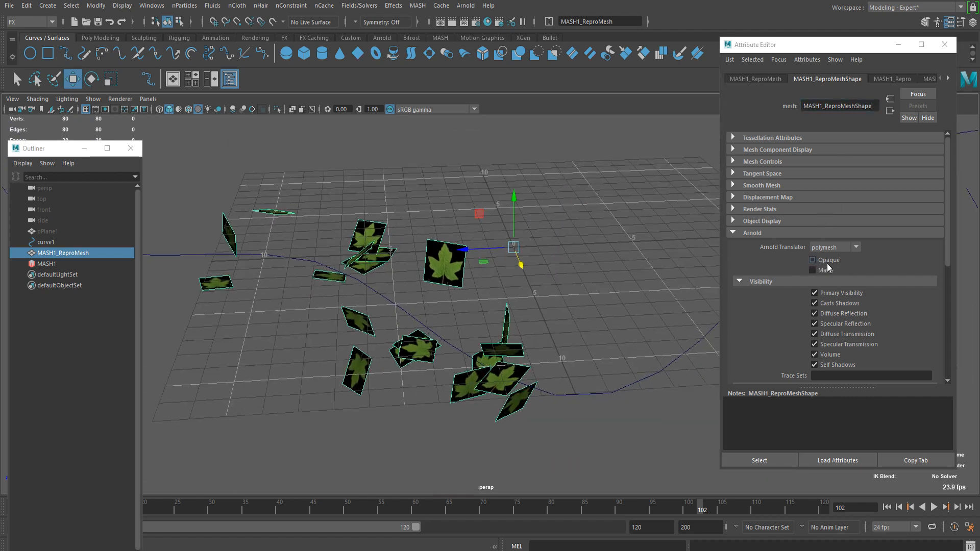
- Map a File texture to the Opacity attribute in the Geometry settings of the leaf mesh's aiStandardSurface1 material
{"action": "left_click", "coordinate": [892, 79]}
{"action": "scroll", "coordinate": [893, 78], "scroll_direction": "down", "scroll_amount": 5}
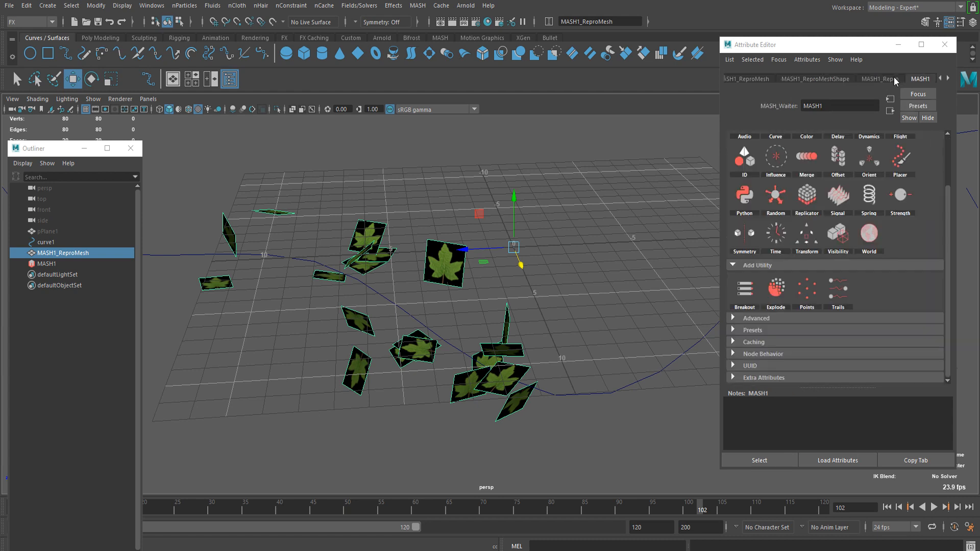
{"action": "scroll", "coordinate": [885, 77], "scroll_direction": "down", "scroll_amount": 2}
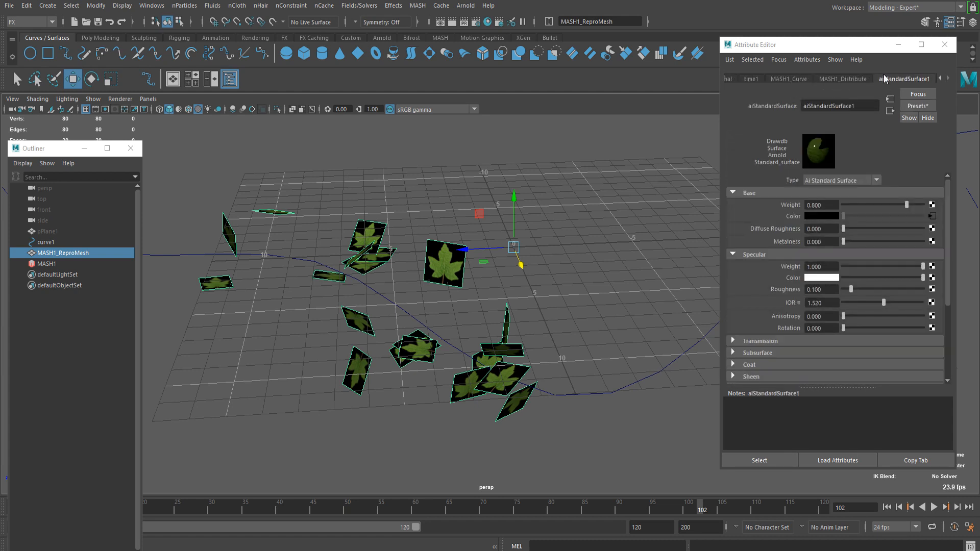
{"action": "scroll", "coordinate": [768, 266], "scroll_direction": "down", "scroll_amount": 4}
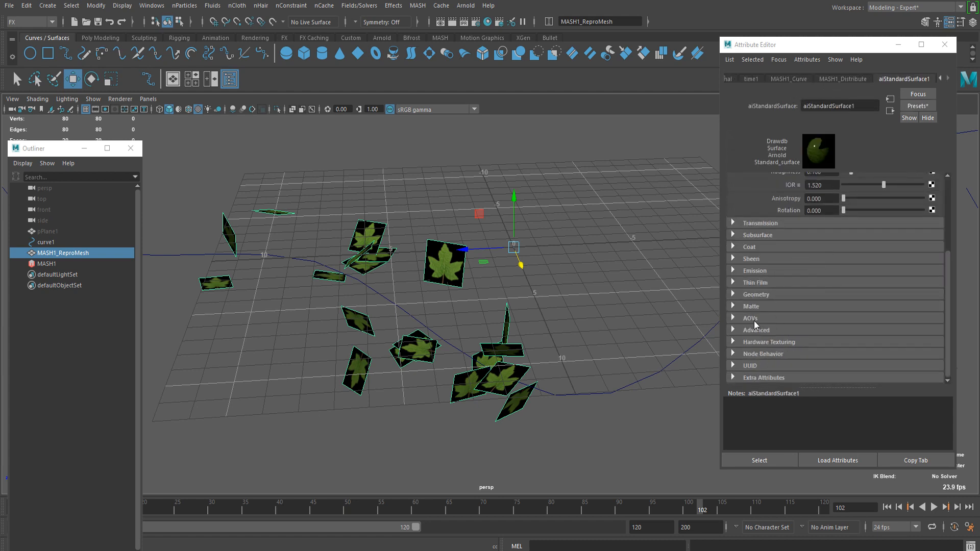
{"action": "left_click", "coordinate": [755, 294]}
{"action": "scroll", "coordinate": [824, 298], "scroll_direction": "down", "scroll_amount": 2}
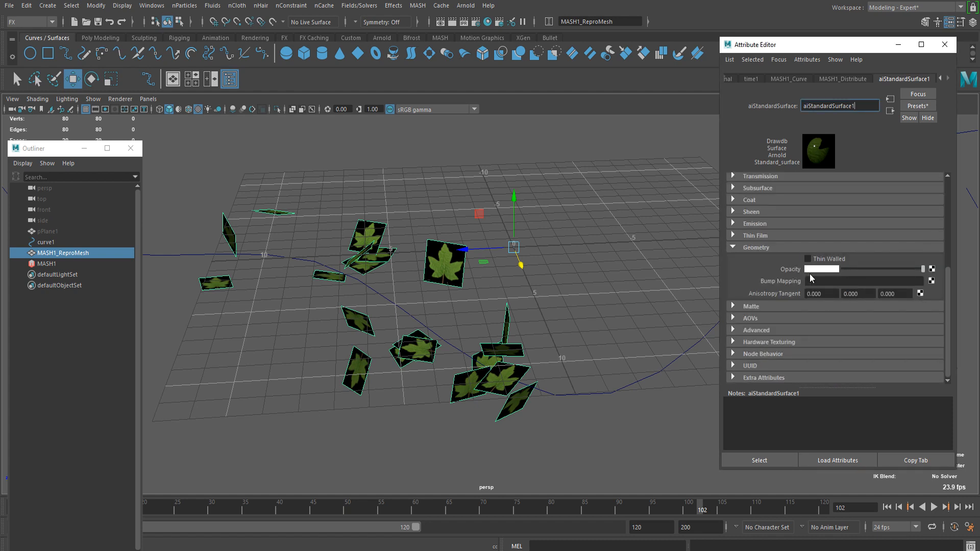
{"action": "left_click", "coordinate": [931, 269]}
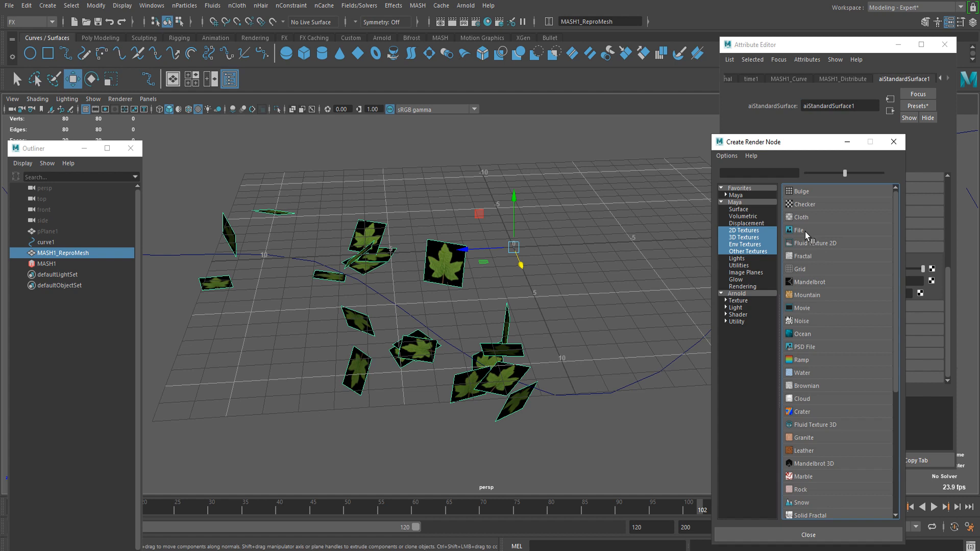
{"action": "left_click", "coordinate": [799, 230]}
- Load Leaf_O.png from the Desktop as the image of the opacity file texture
{"action": "left_click", "coordinate": [933, 226]}
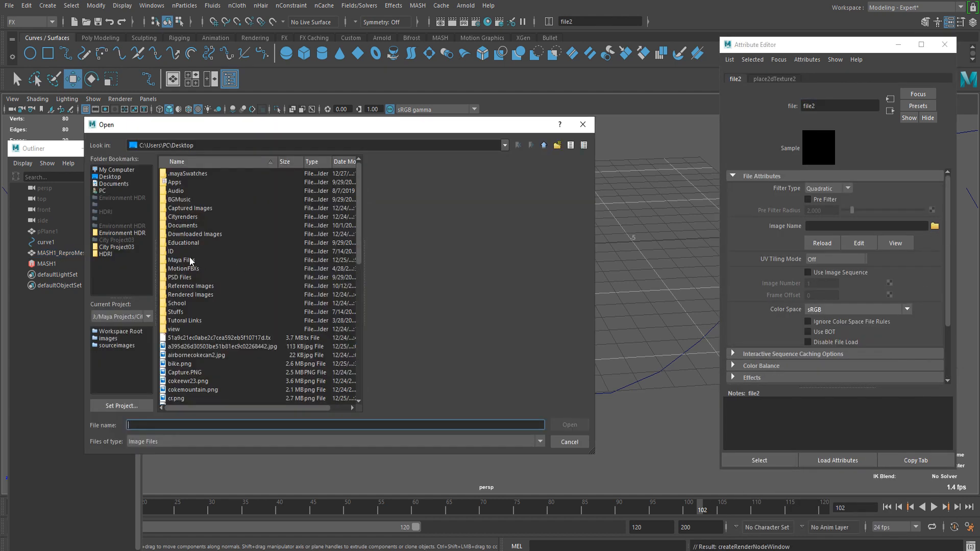
{"action": "scroll", "coordinate": [221, 336], "scroll_direction": "down", "scroll_amount": 10}
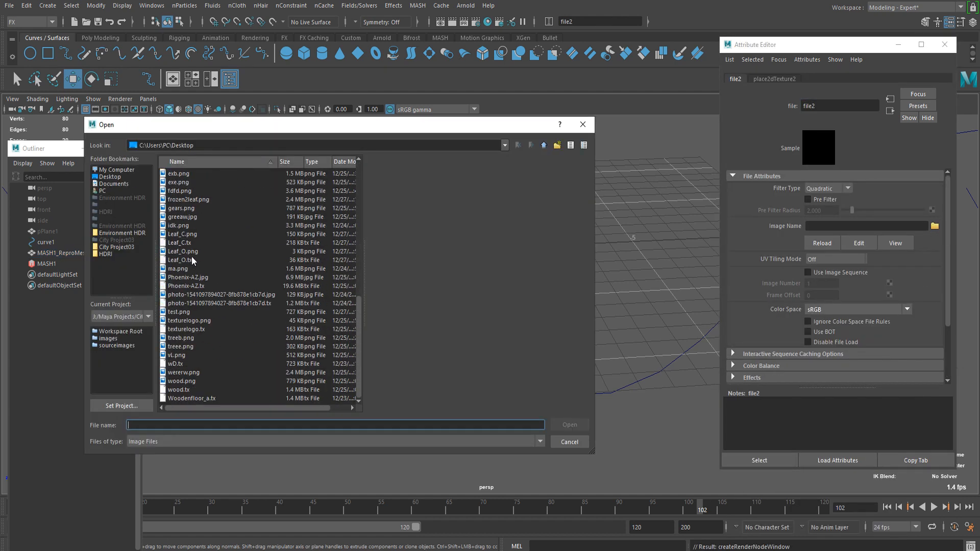
{"action": "left_click", "coordinate": [189, 251]}
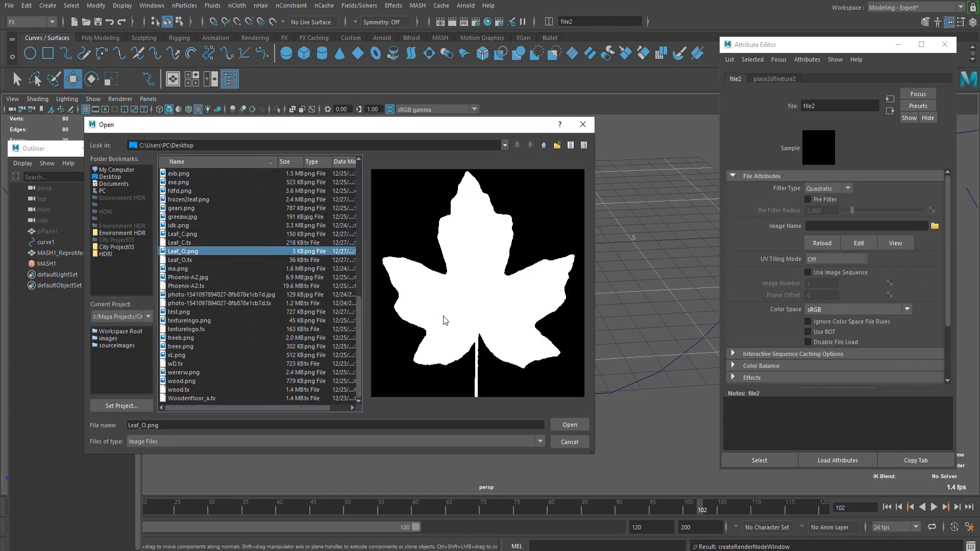
{"action": "left_click", "coordinate": [570, 425]}
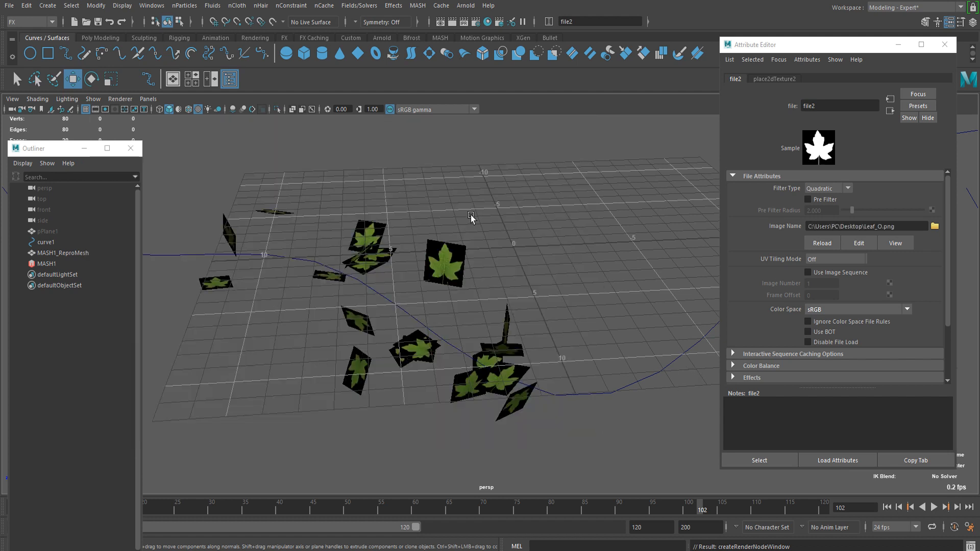
- Set the Viewport 2.0 Transparency Algorithm to Alpha Cut in the Hardware Renderer 2.0 Settings and close them
{"action": "left_click_drag", "start_coordinate": [553, 324], "coordinate": [449, 213], "text": "alt"}
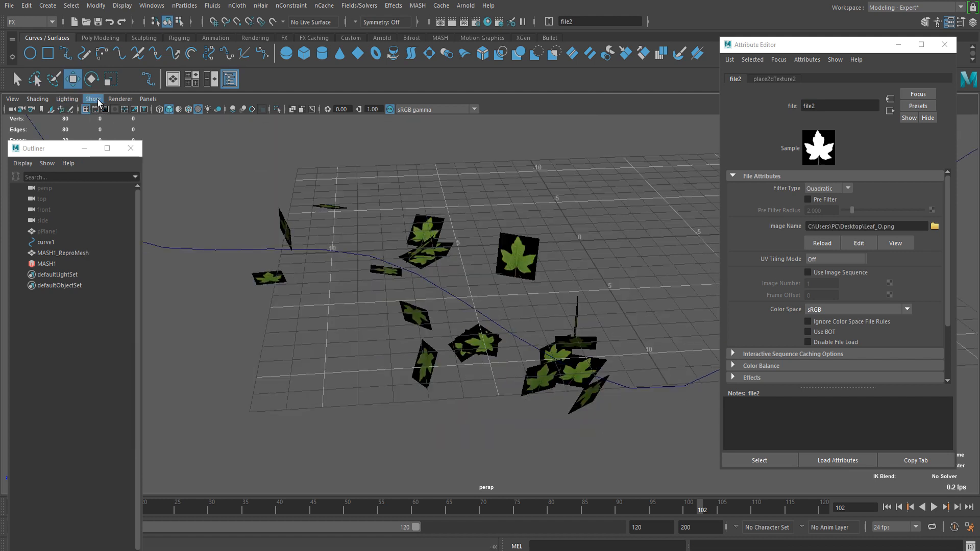
{"action": "scroll", "coordinate": [477, 210], "scroll_direction": "up", "scroll_amount": 2}
{"action": "left_click", "coordinate": [117, 99]}
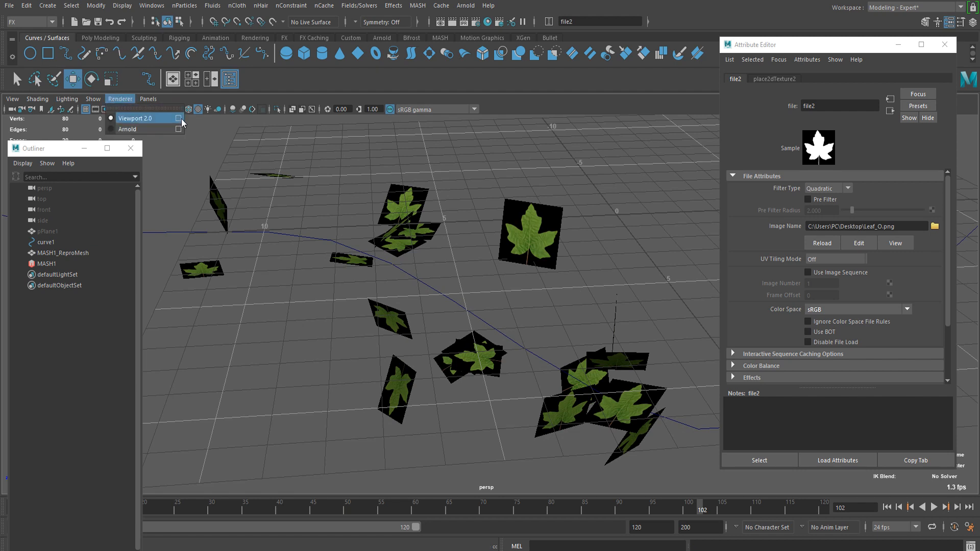
{"action": "left_click", "coordinate": [179, 118]}
{"action": "left_click_drag", "start_coordinate": [117, 148], "coordinate": [280, 118]}
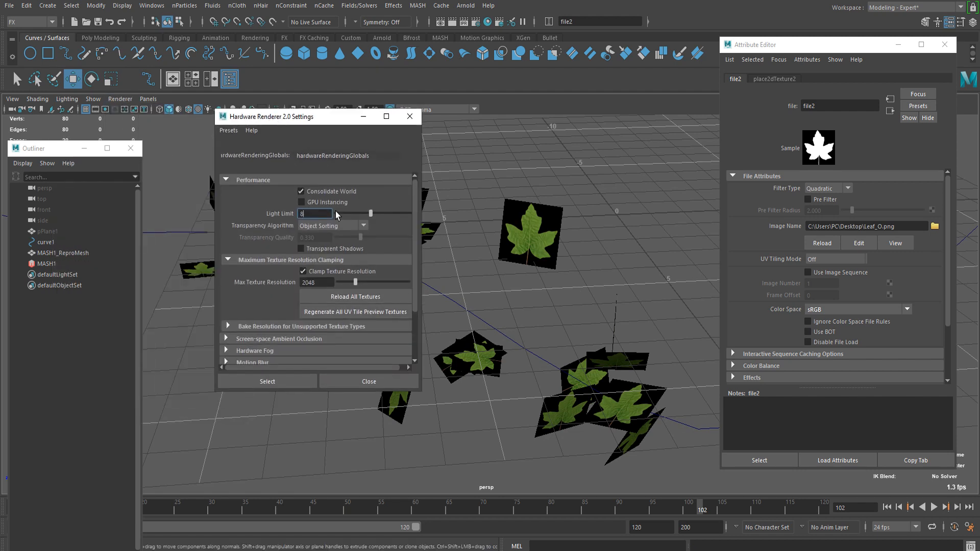
{"action": "scroll", "coordinate": [335, 211], "scroll_direction": "down", "scroll_amount": 3}
{"action": "scroll", "coordinate": [263, 283], "scroll_direction": "up", "scroll_amount": 3}
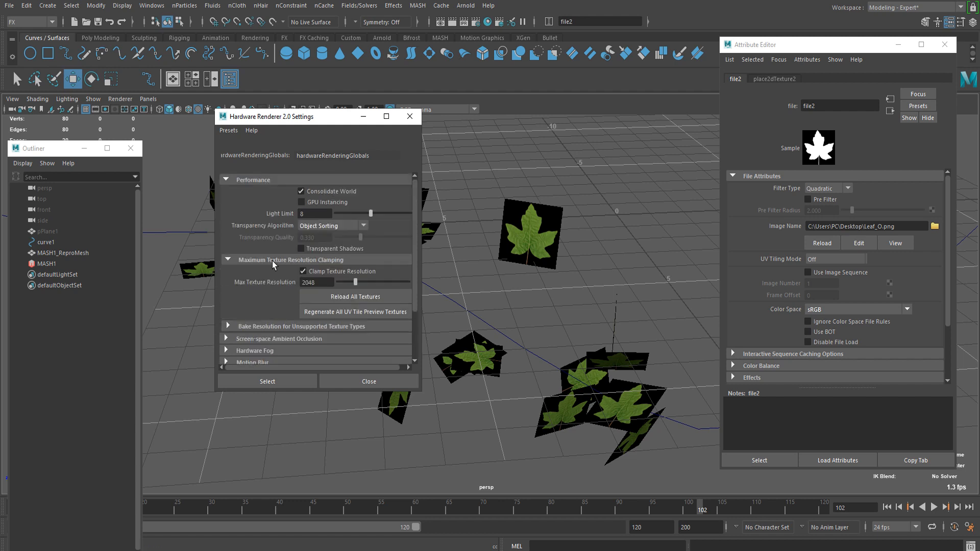
{"action": "left_click", "coordinate": [312, 228]}
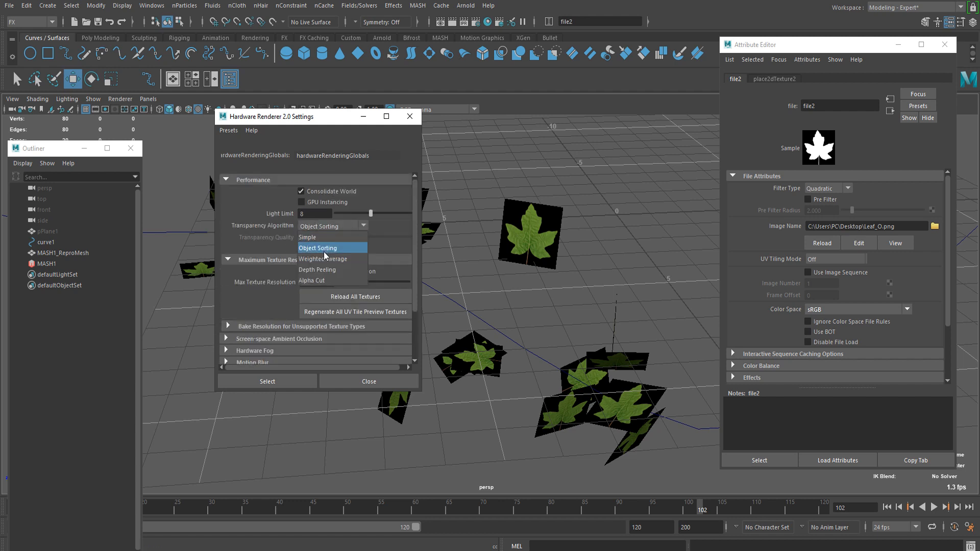
{"action": "left_click", "coordinate": [318, 280]}
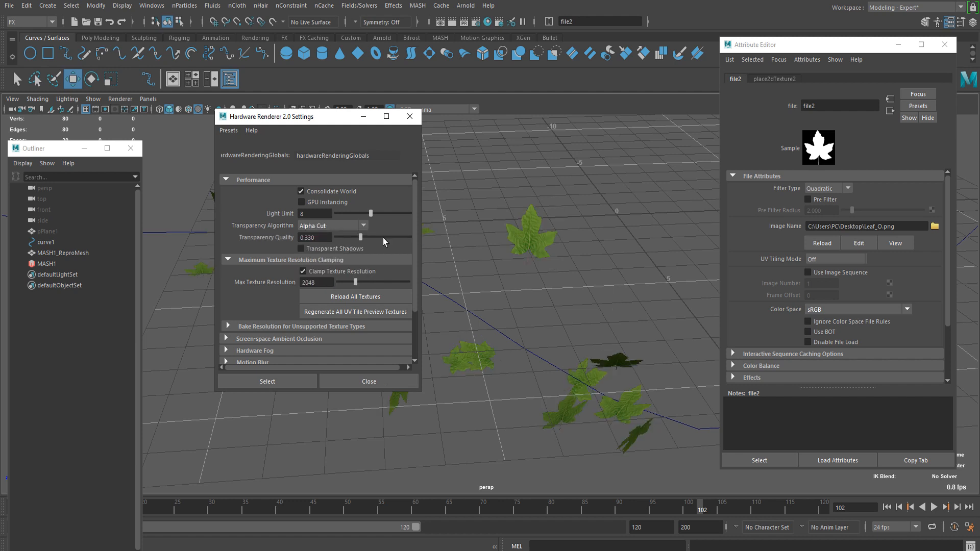
{"action": "left_click", "coordinate": [415, 117]}
- Deselect everything, play the animation to check the cut-out leaves moving along the curve, and stop it
{"action": "left_click", "coordinate": [595, 236]}
{"action": "scroll", "coordinate": [641, 290], "scroll_direction": "down", "scroll_amount": 4}
{"action": "scroll", "coordinate": [643, 297], "scroll_direction": "up", "scroll_amount": 3}
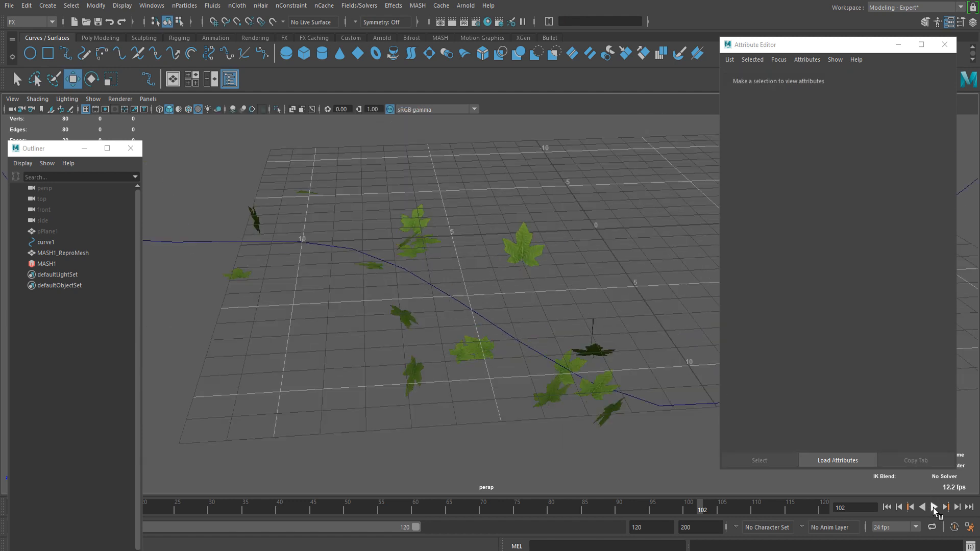
{"action": "left_click", "coordinate": [934, 508]}
{"action": "scroll", "coordinate": [485, 287], "scroll_direction": "down", "scroll_amount": 5}
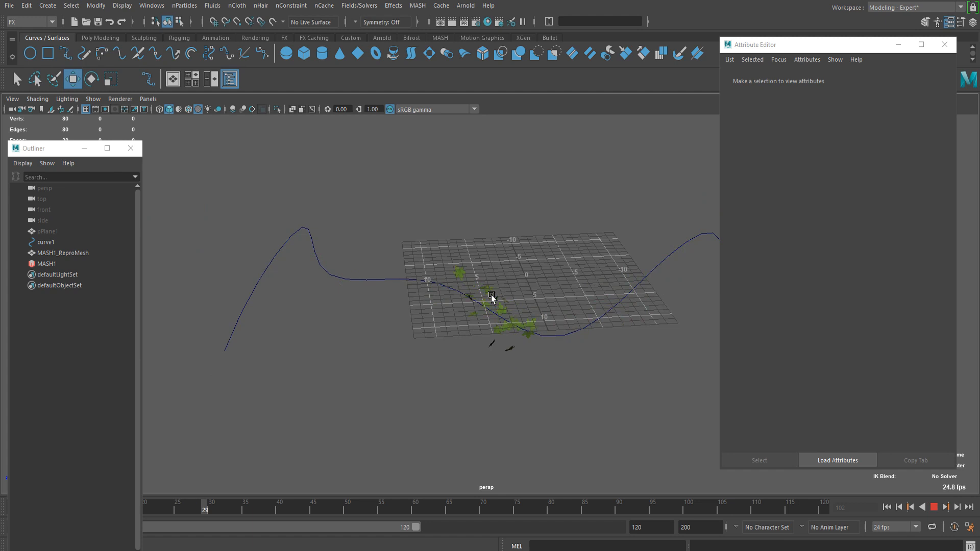
{"action": "left_click", "coordinate": [937, 508]}
{"action": "scroll", "coordinate": [472, 344], "scroll_direction": "up", "scroll_amount": 3}
{"action": "middle_click_drag", "start_coordinate": [569, 237], "coordinate": [352, 292], "text": "alt"}
{"action": "scroll", "coordinate": [423, 282], "scroll_direction": "up", "scroll_amount": 3}
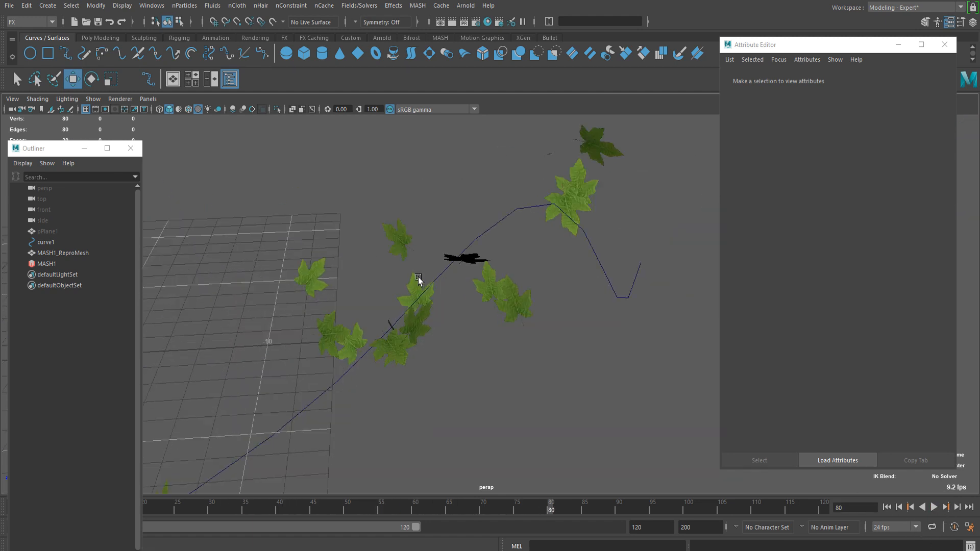
- Select the leaf mesh MASH1_ReproMesh and open the Hypershade
{"action": "left_click", "coordinate": [406, 242]}
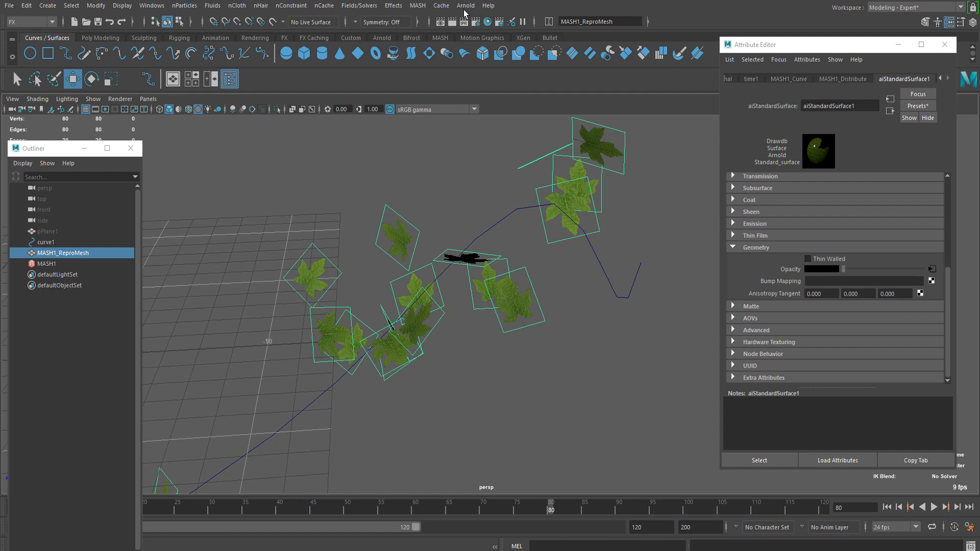
{"action": "left_click", "coordinate": [464, 6]}
{"action": "left_click", "coordinate": [487, 35]}
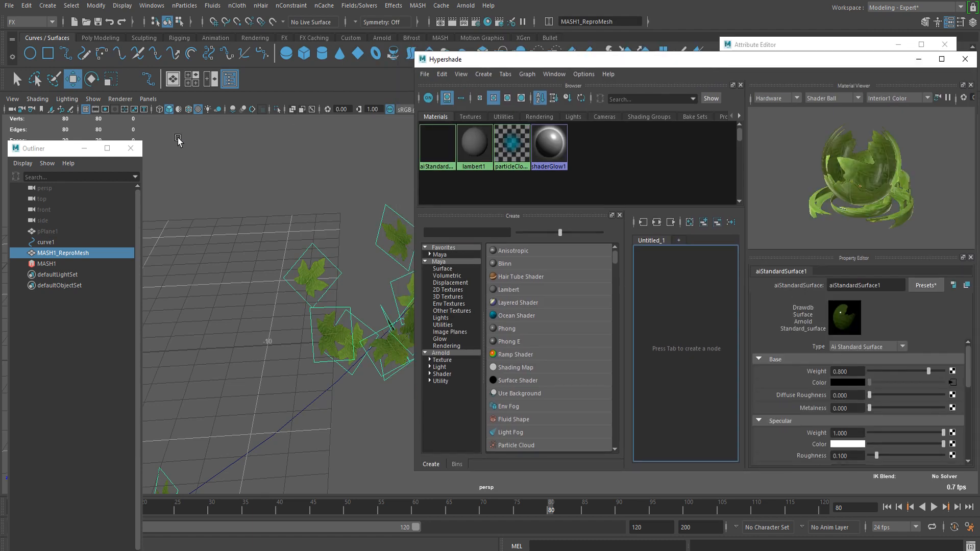
- Add a directional light to the scene and set its intensity to 2.968
{"action": "left_click", "coordinate": [100, 38]}
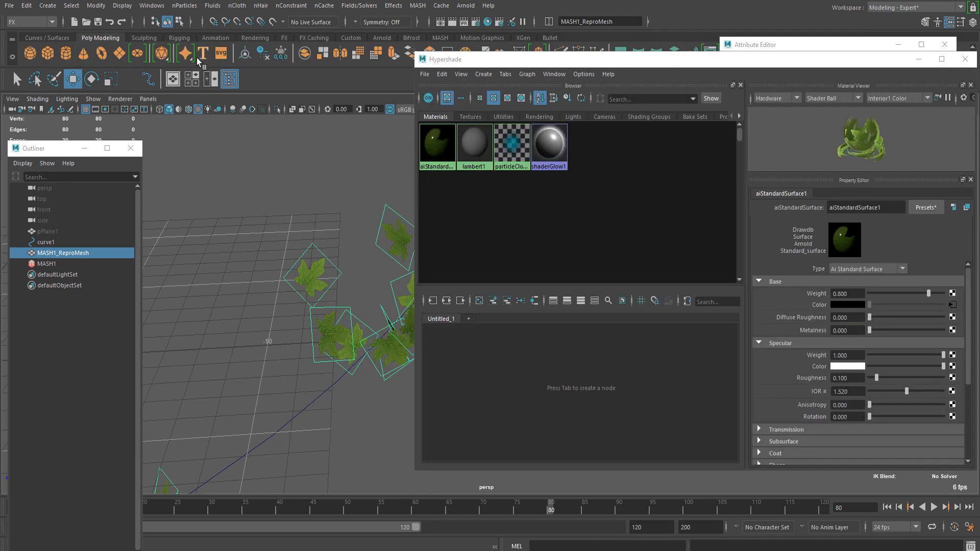
{"action": "left_click", "coordinate": [256, 38]}
{"action": "left_click", "coordinate": [48, 53]}
{"action": "left_click_drag", "start_coordinate": [310, 215], "coordinate": [254, 231], "text": "alt"}
{"action": "key", "text": "e"}
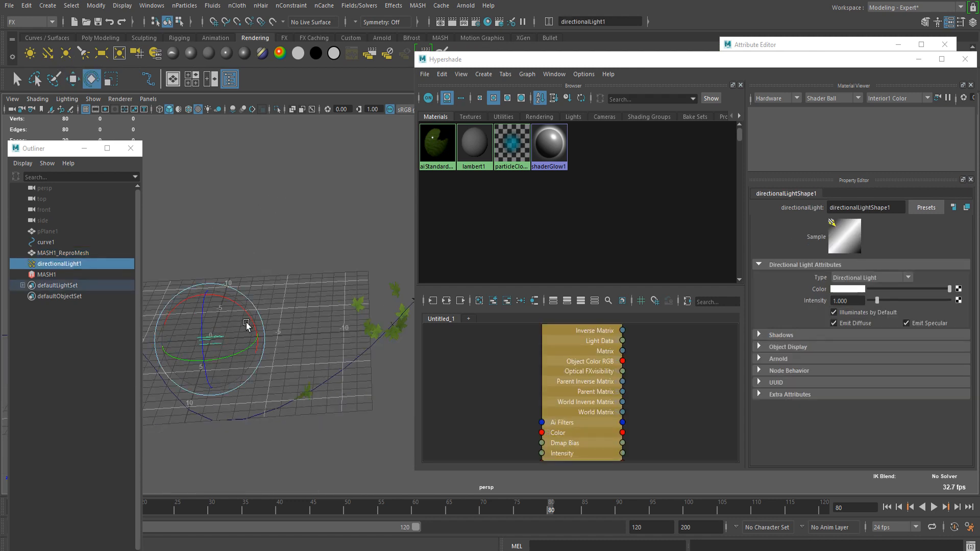
{"action": "left_click", "coordinate": [892, 300]}
{"action": "left_click", "coordinate": [465, 6]}
{"action": "left_click", "coordinate": [485, 25]}
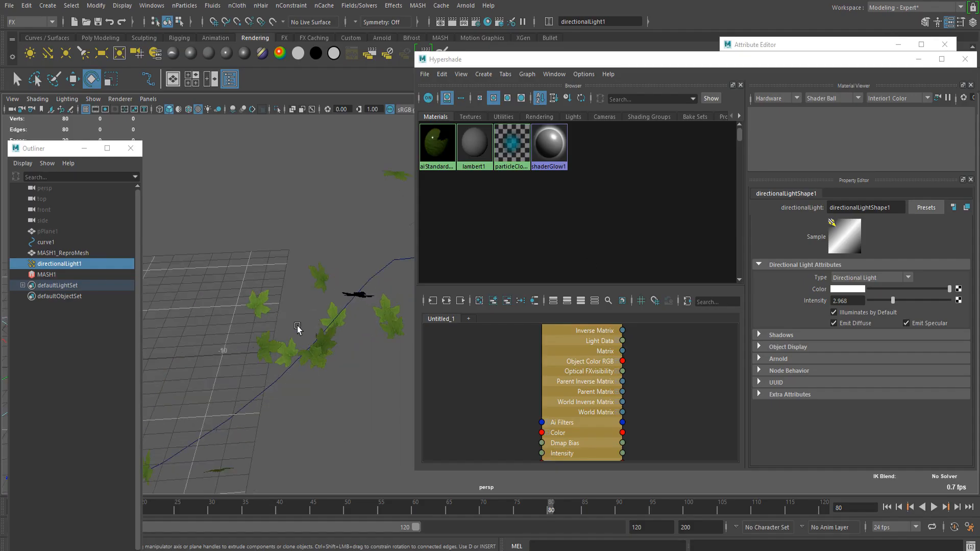
- Graph the network of aiStandardSurface1 in the Hypershade and spread its shader, file texture and placement nodes apart
{"action": "right_click", "coordinate": [447, 156]}
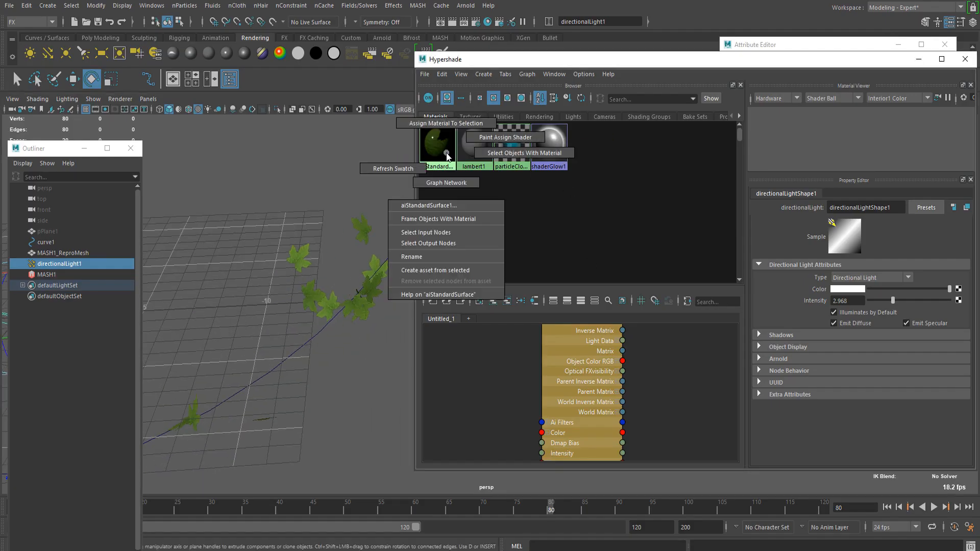
{"action": "left_click", "coordinate": [446, 182]}
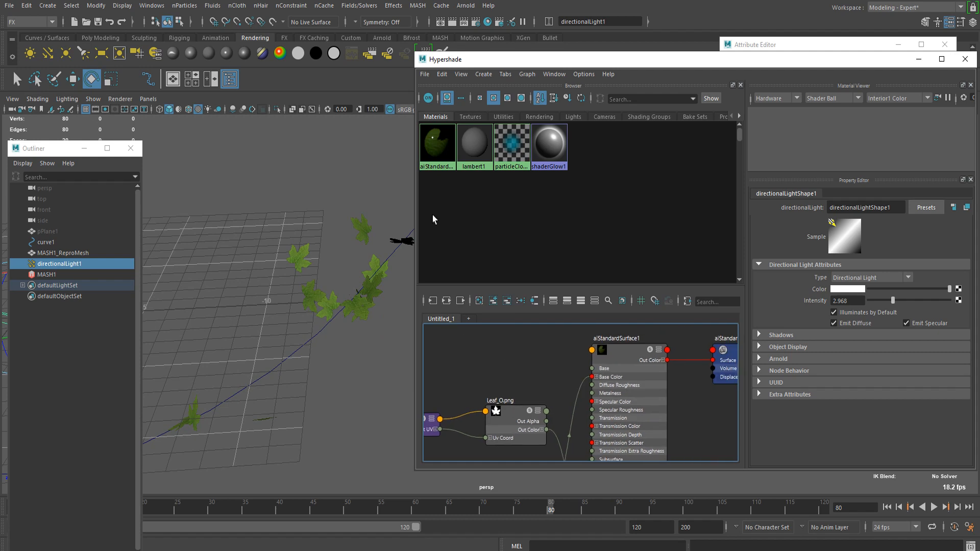
{"action": "middle_click_drag", "start_coordinate": [561, 342], "coordinate": [507, 307], "text": "alt"}
{"action": "scroll", "coordinate": [666, 347], "scroll_direction": "down", "scroll_amount": 4}
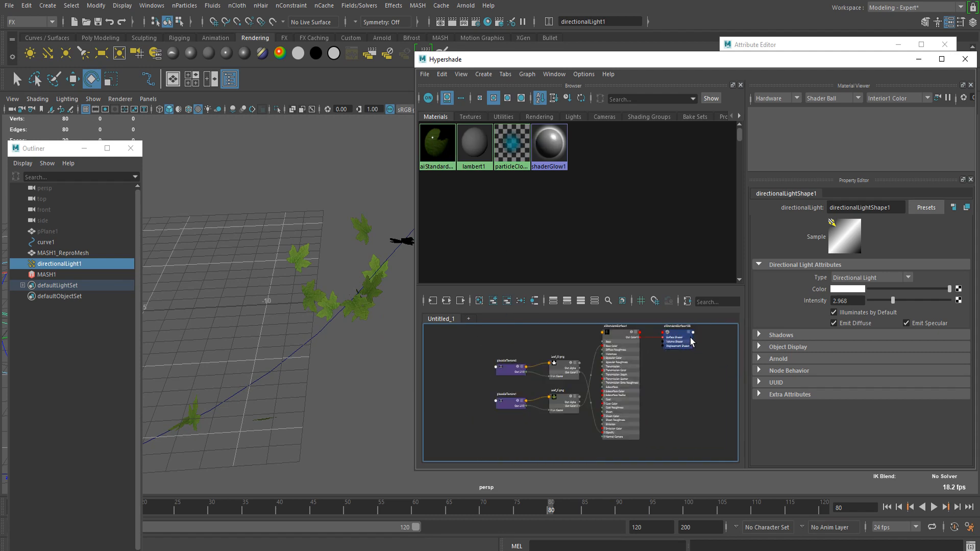
{"action": "left_click_drag", "start_coordinate": [626, 357], "coordinate": [724, 373]}
{"action": "scroll", "coordinate": [633, 404], "scroll_direction": "up", "scroll_amount": 5}
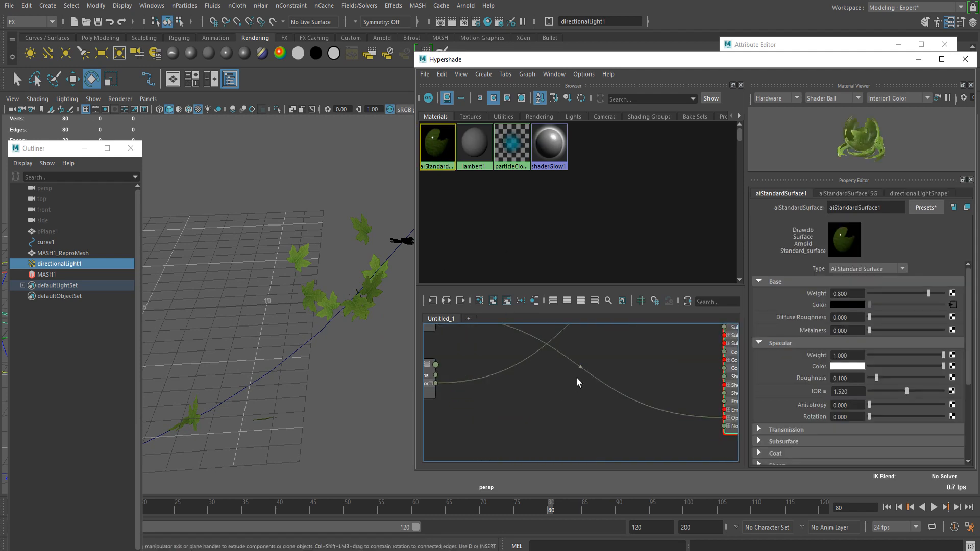
{"action": "scroll", "coordinate": [535, 384], "scroll_direction": "down", "scroll_amount": 4}
{"action": "left_click_drag", "start_coordinate": [503, 396], "coordinate": [520, 323]}
{"action": "left_click_drag", "start_coordinate": [456, 396], "coordinate": [450, 335]}
{"action": "middle_click_drag", "start_coordinate": [547, 345], "coordinate": [538, 377], "text": "alt"}
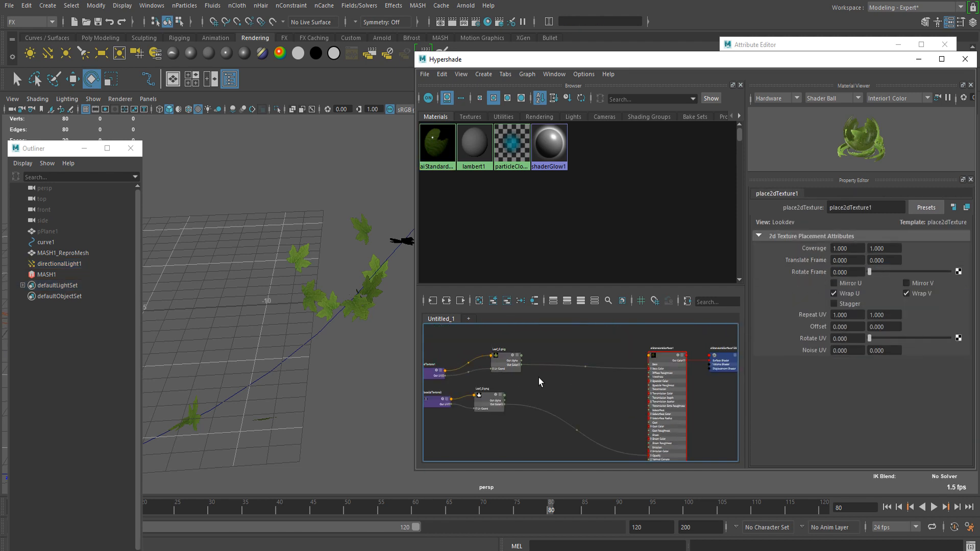
- Create an aiColorJitter node in the work area between the leaf file textures and the aiStandardSurface1 shader
{"action": "scroll", "coordinate": [538, 377], "scroll_direction": "up", "scroll_amount": 5}
{"action": "key", "text": "Tab"}
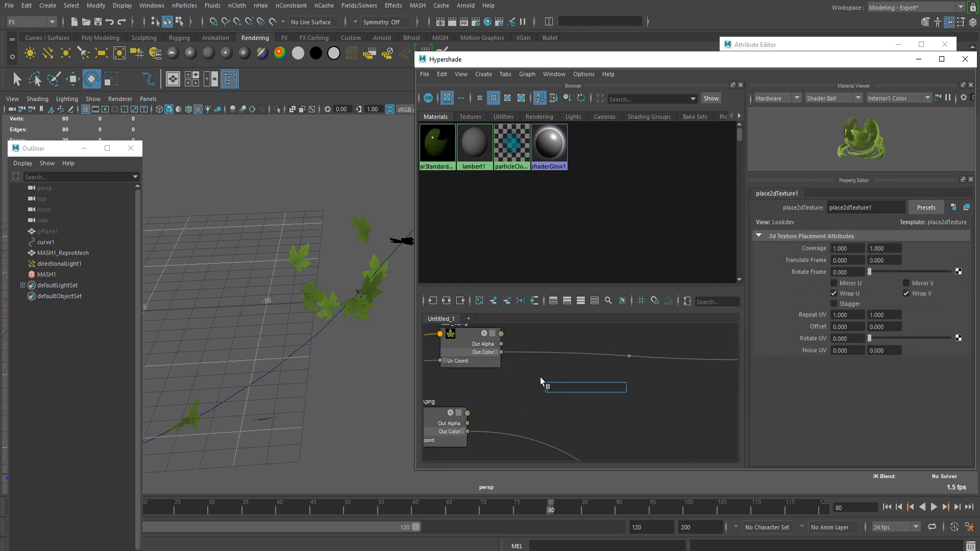
{"action": "type", "text": "a"}
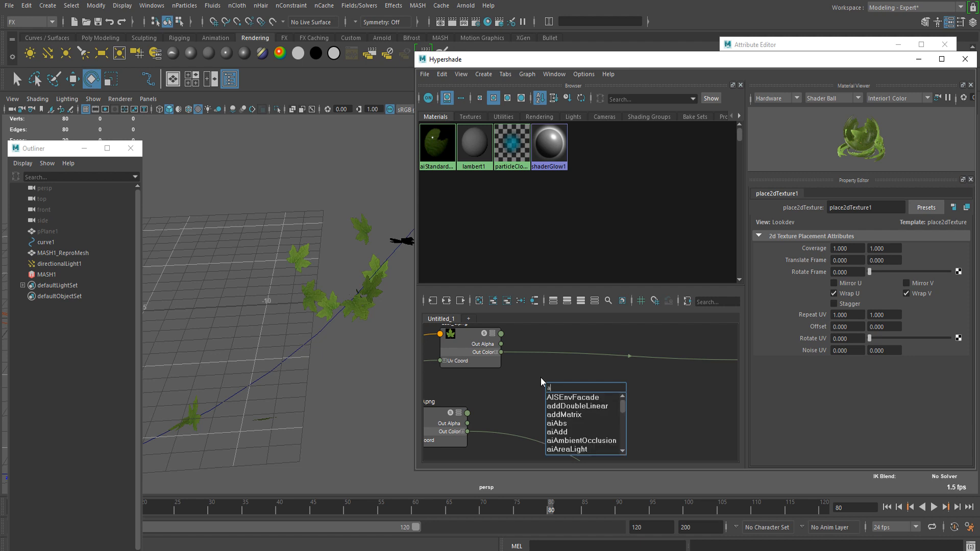
{"action": "type", "text": "icolorj"}
{"action": "key", "text": "Return"}
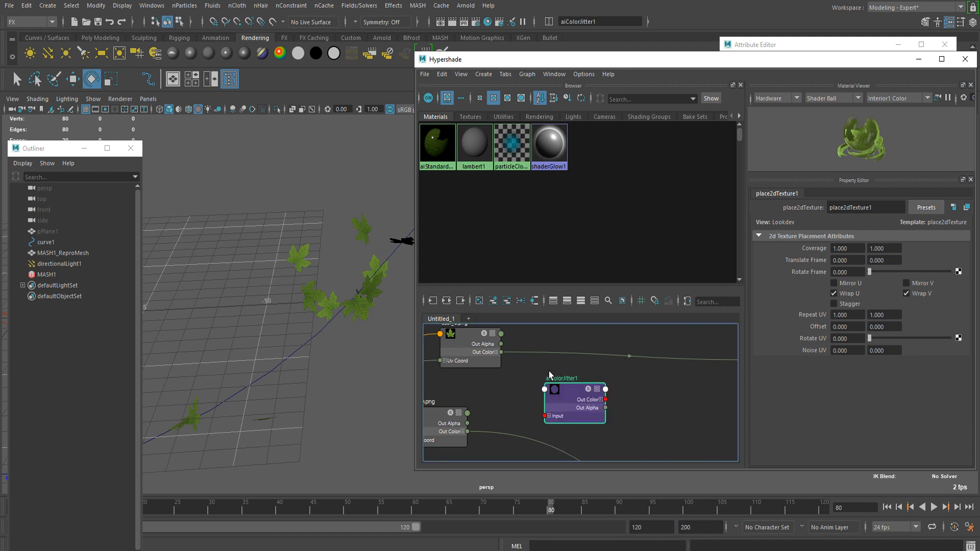
- Create a layeredTexture node between the aiColorJitter node and the aiStandardSurface1 shader
{"action": "scroll", "coordinate": [552, 374], "scroll_direction": "down", "scroll_amount": 5}
{"action": "scroll", "coordinate": [583, 367], "scroll_direction": "up", "scroll_amount": 5}
{"action": "middle_click_drag", "start_coordinate": [607, 389], "coordinate": [598, 371], "text": "alt"}
{"action": "scroll", "coordinate": [595, 375], "scroll_direction": "down", "scroll_amount": 2}
{"action": "left_click", "coordinate": [584, 385]}
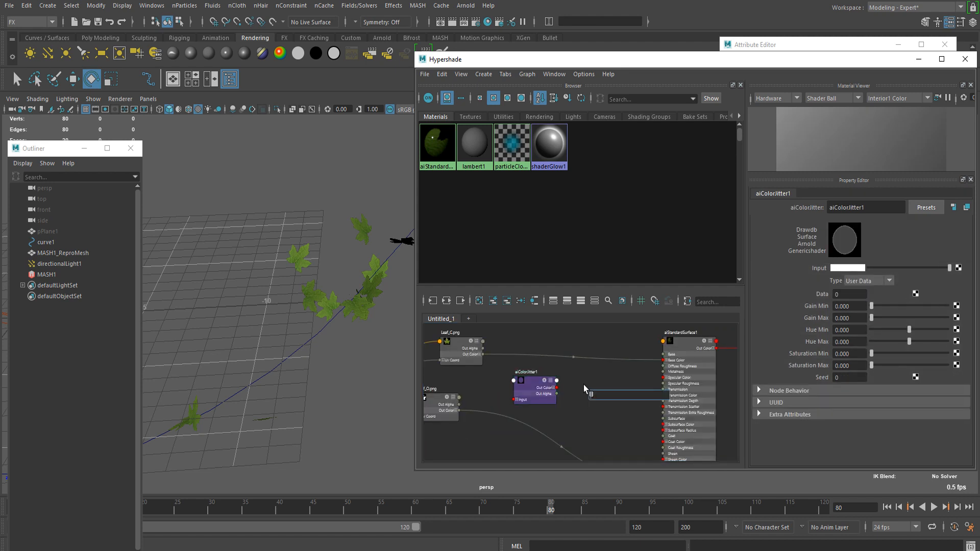
{"action": "type", "text": "la"}
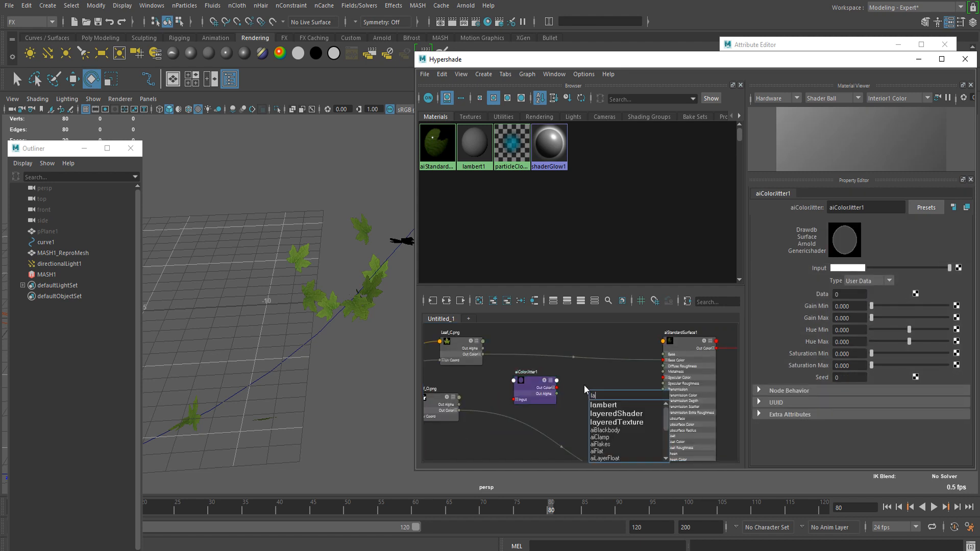
{"action": "type", "text": "yer"}
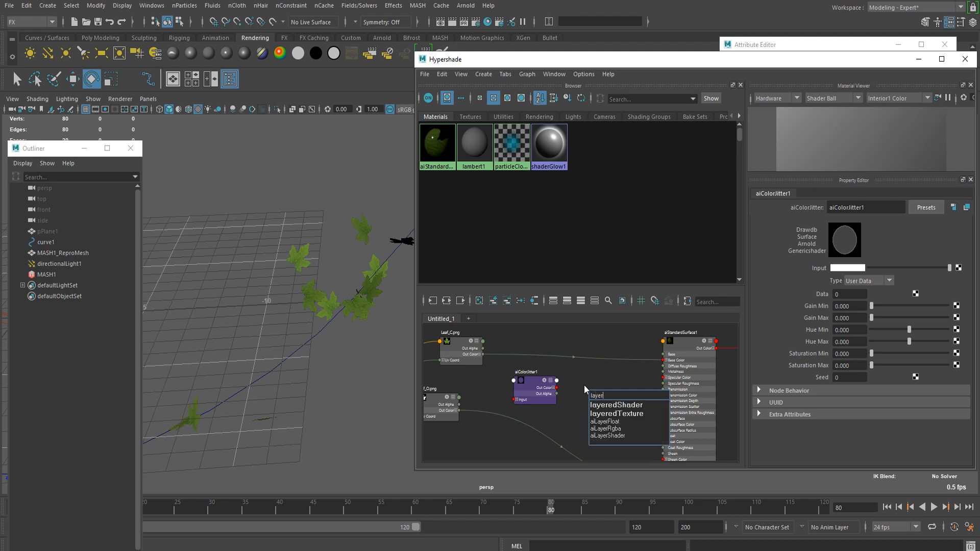
{"action": "key", "text": "Down"}
{"action": "key", "text": "Down"}
{"action": "key", "text": "Return"}
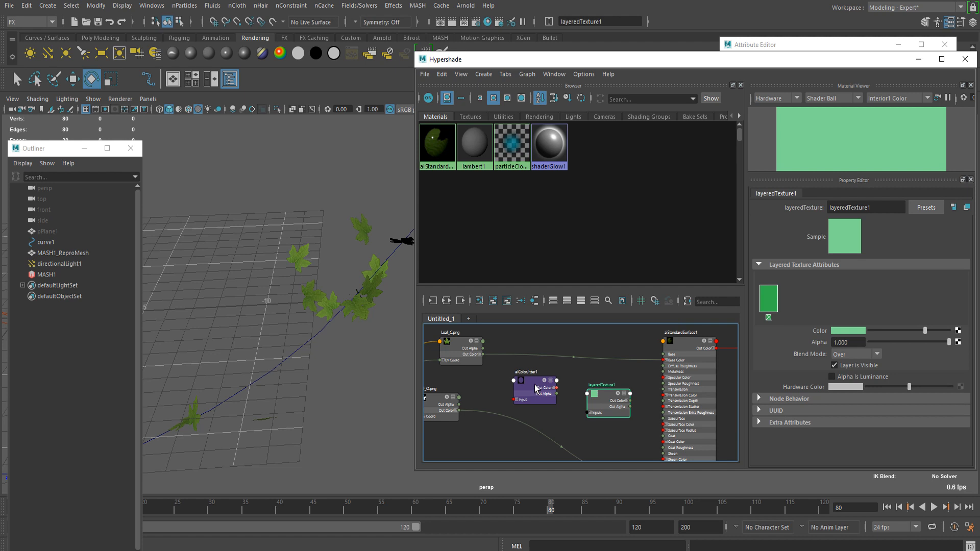
- Connect the aiColorJitter and leaf colour texture outputs to layeredTexture1's inputs, and its Out Color to aiStandardSurface1's Base Color
{"action": "left_click_drag", "start_coordinate": [541, 389], "coordinate": [587, 394]}
{"action": "left_click_drag", "start_coordinate": [470, 357], "coordinate": [604, 390]}
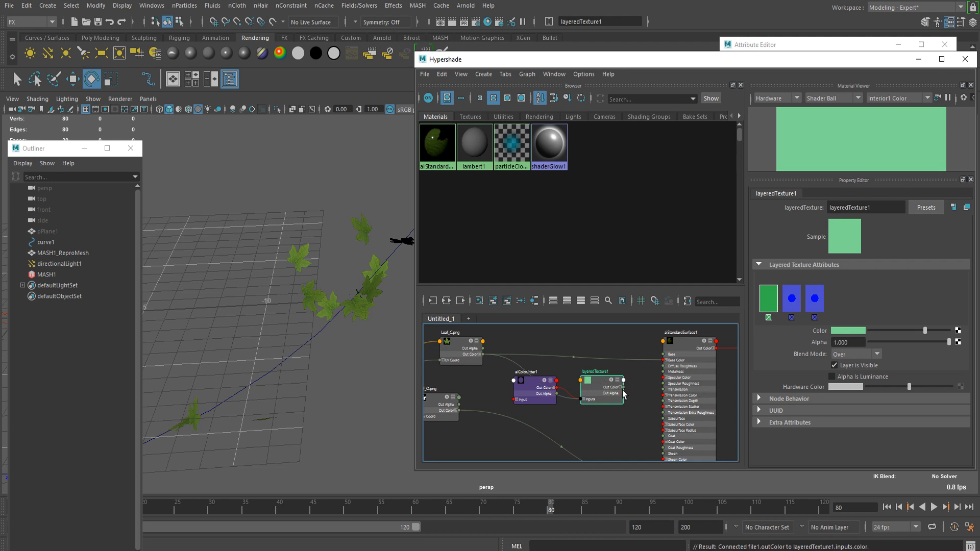
{"action": "left_click_drag", "start_coordinate": [623, 388], "coordinate": [684, 371]}
{"action": "left_click", "coordinate": [682, 383]}
{"action": "middle_click_drag", "start_coordinate": [506, 371], "coordinate": [526, 373], "text": "alt"}
{"action": "left_click_drag", "start_coordinate": [578, 381], "coordinate": [546, 369]}
{"action": "left_click", "coordinate": [644, 386]}
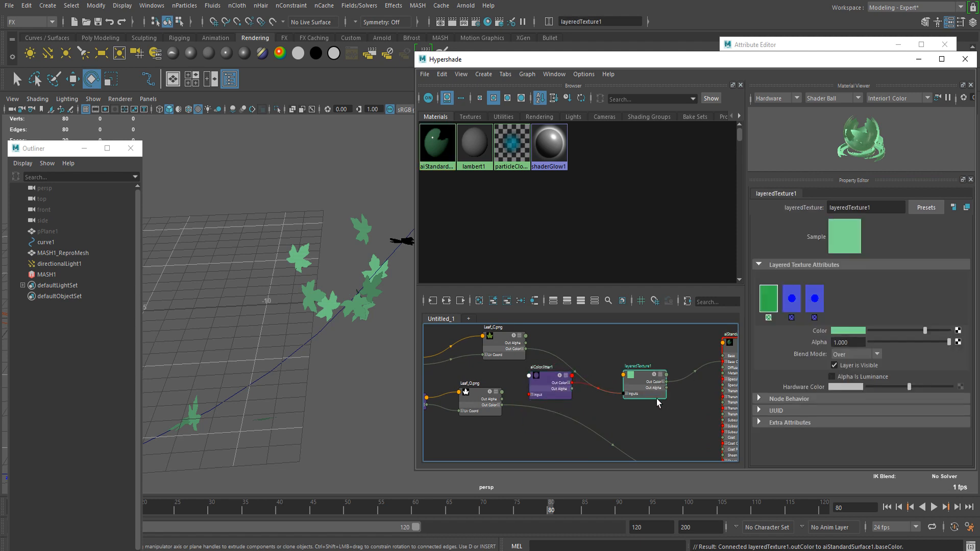
- Delete the default green layer from layeredTexture1 and set the aiColorJitter1 layer's blend mode to Multiply
{"action": "left_click", "coordinate": [768, 318]}
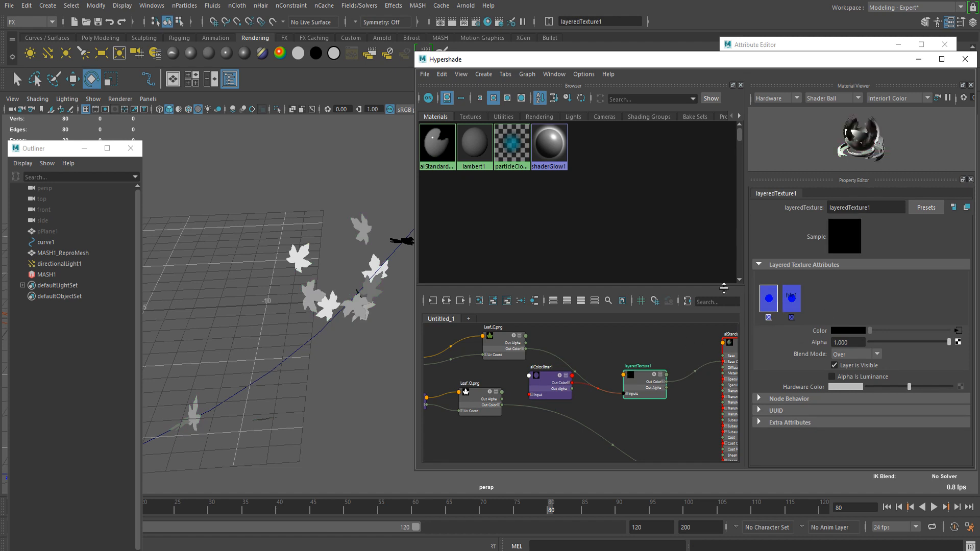
{"action": "left_click", "coordinate": [850, 354]}
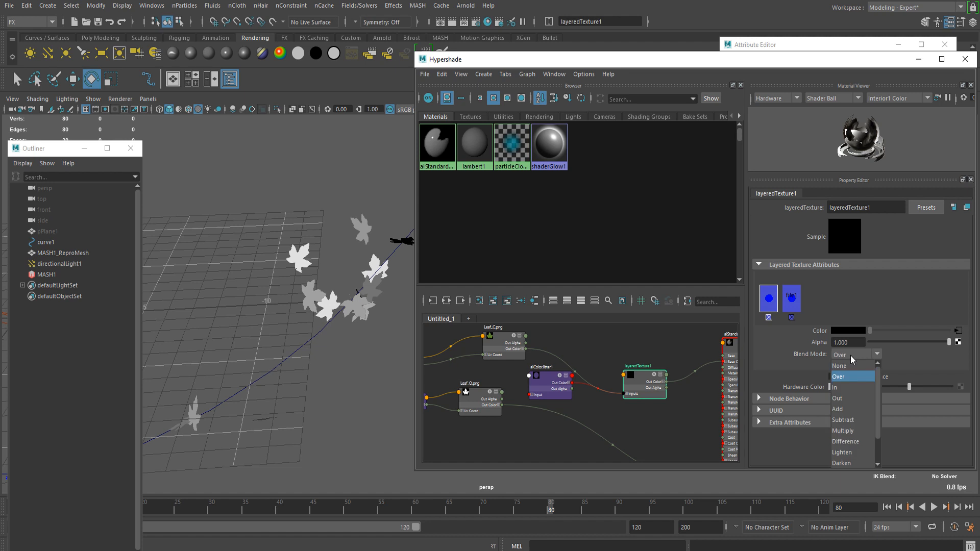
{"action": "left_click", "coordinate": [852, 432]}
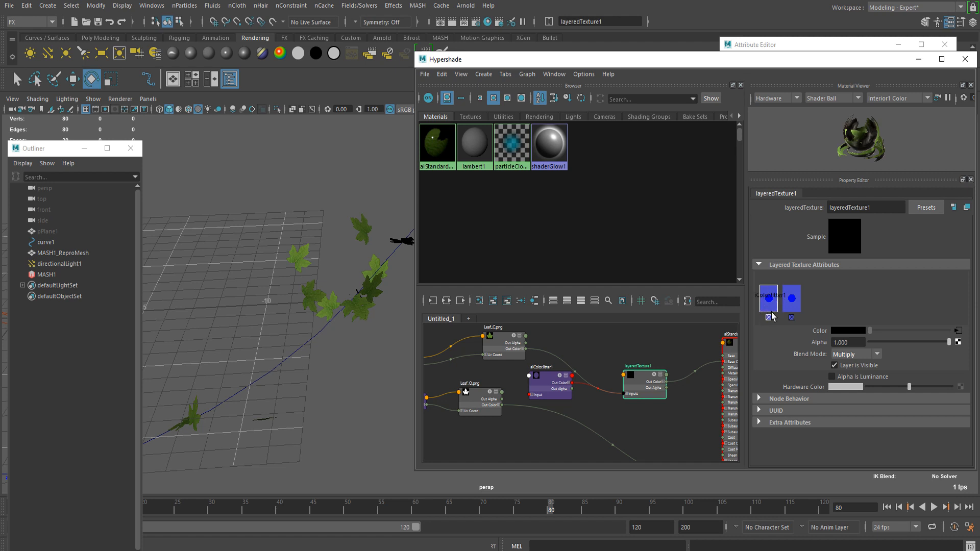
- Reposition the aiColorJitter1 node beside the layeredTexture1 node and leave it selected
{"action": "left_click_drag", "start_coordinate": [495, 355], "coordinate": [494, 349]}
{"action": "left_click_drag", "start_coordinate": [544, 375], "coordinate": [541, 367]}
{"action": "left_click", "coordinate": [498, 341]}
{"action": "left_click", "coordinate": [549, 371]}
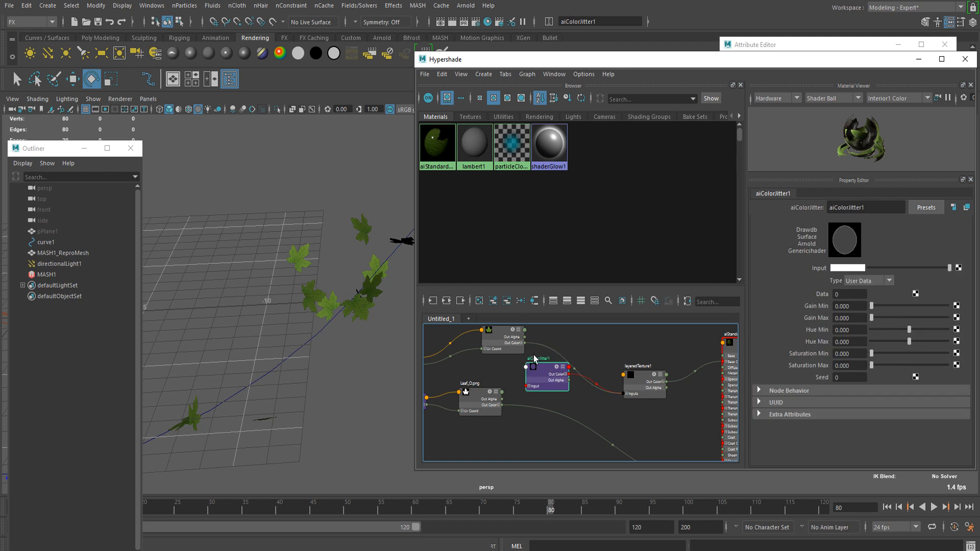
{"action": "left_click_drag", "start_coordinate": [539, 365], "coordinate": [554, 357]}
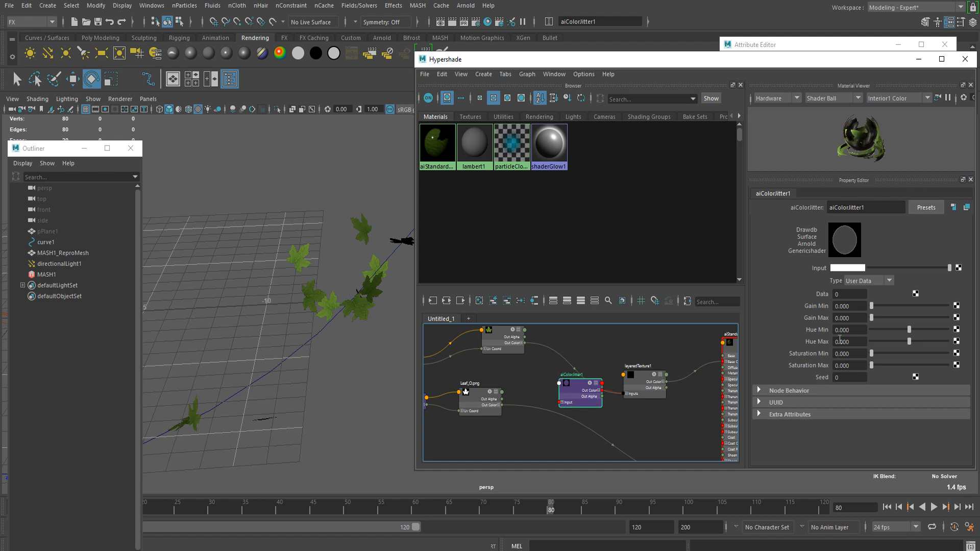
- Set aiColorJitter1's Input colour to light orange and its Type to Face
{"action": "left_click", "coordinate": [845, 268]}
{"action": "left_click", "coordinate": [833, 268]}
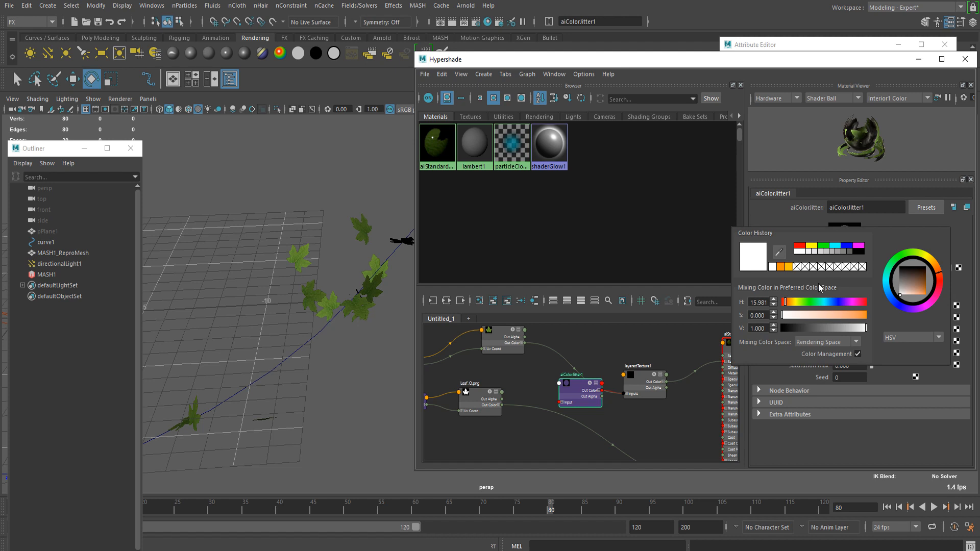
{"action": "left_click_drag", "start_coordinate": [794, 301], "coordinate": [788, 302]}
{"action": "left_click", "coordinate": [856, 315]}
{"action": "left_click", "coordinate": [857, 282]}
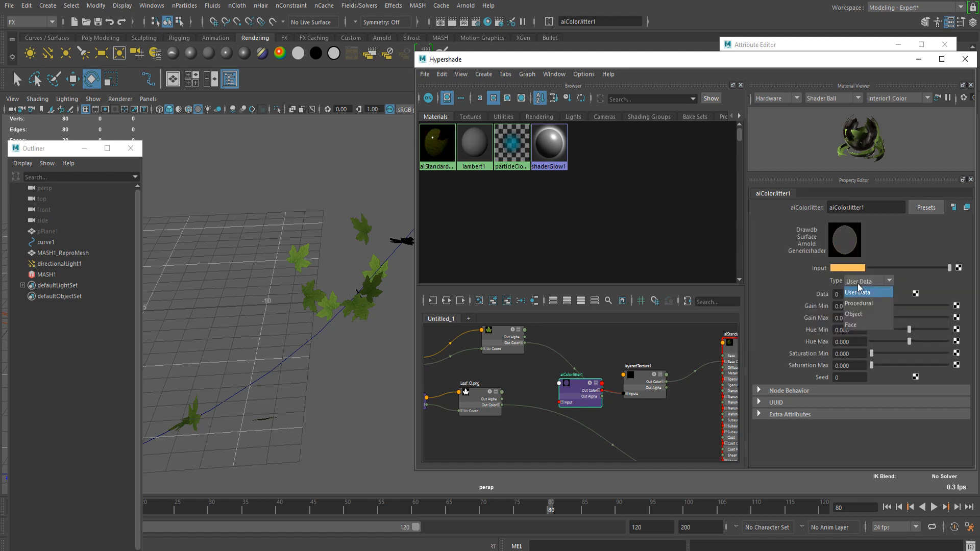
{"action": "left_click", "coordinate": [863, 326]}
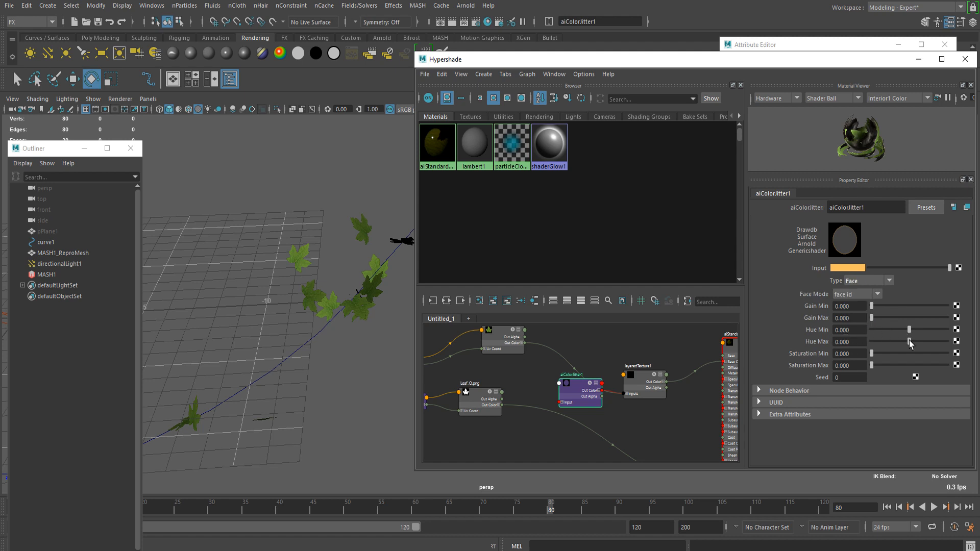
- Adjust aiColorJitter1's saturation range and render the leaves in the Arnold RenderView, placed so the Hypershade is reachable
{"action": "left_click_drag", "start_coordinate": [888, 366], "coordinate": [838, 358]}
{"action": "left_click", "coordinate": [884, 366]}
{"action": "left_click", "coordinate": [471, 6]}
{"action": "left_click", "coordinate": [480, 27]}
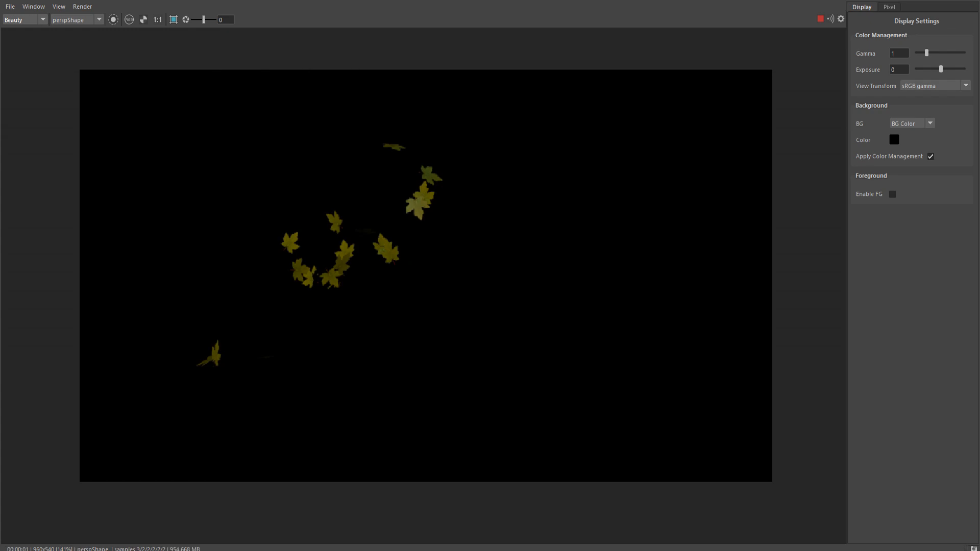
{"action": "left_click_drag", "start_coordinate": [473, 0], "coordinate": [257, 34]}
- Set aiColorJitter1's Saturation Min to -2.300 and Saturation Max to 6.803
{"action": "left_click_drag", "start_coordinate": [896, 366], "coordinate": [962, 351]}
{"action": "left_click", "coordinate": [906, 366]}
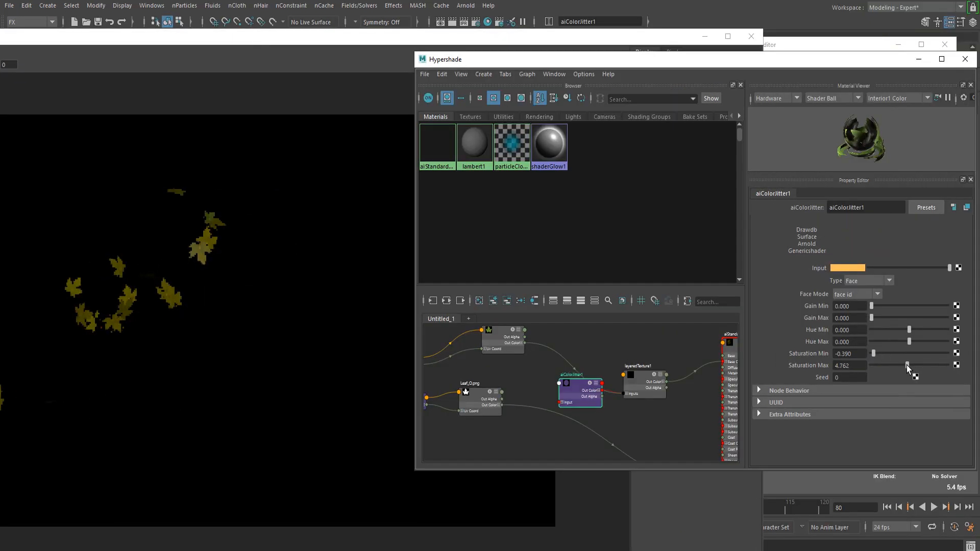
{"action": "left_click", "coordinate": [922, 365]}
{"action": "double_click", "coordinate": [859, 354]}
{"action": "type", "text": "-1.22"}
{"action": "key", "text": "Return"}
{"action": "left_click_drag", "start_coordinate": [812, 361], "coordinate": [757, 369], "text": "ctrl"}
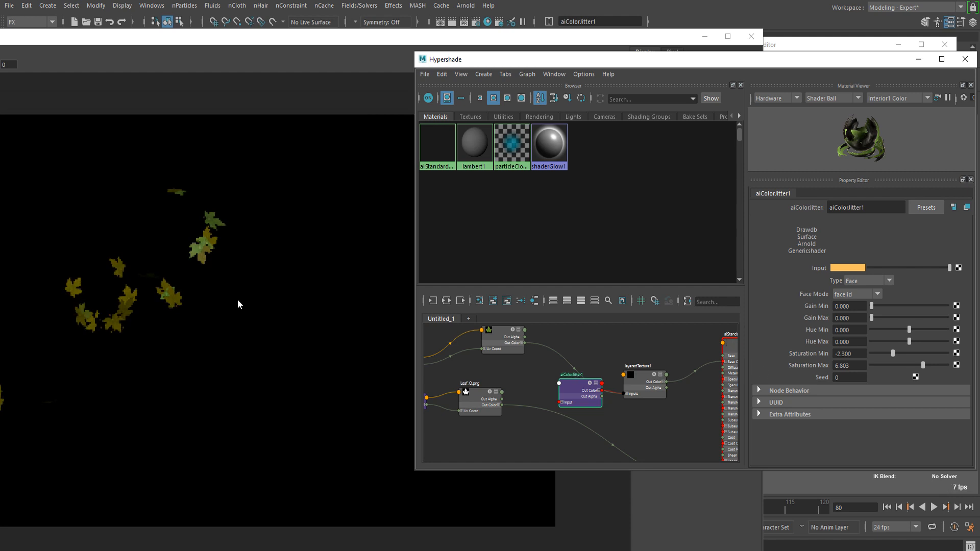
- Inspect the rendered leaf colours up close and set Saturation Max to 5.986
{"action": "left_click", "coordinate": [349, 266]}
{"action": "scroll", "coordinate": [197, 285], "scroll_direction": "up", "scroll_amount": 4}
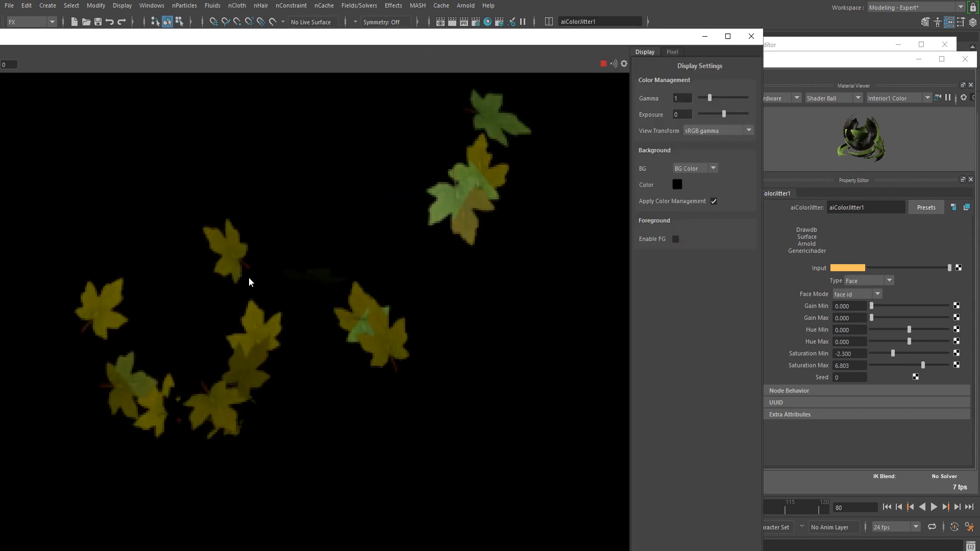
{"action": "scroll", "coordinate": [290, 269], "scroll_direction": "down", "scroll_amount": 4}
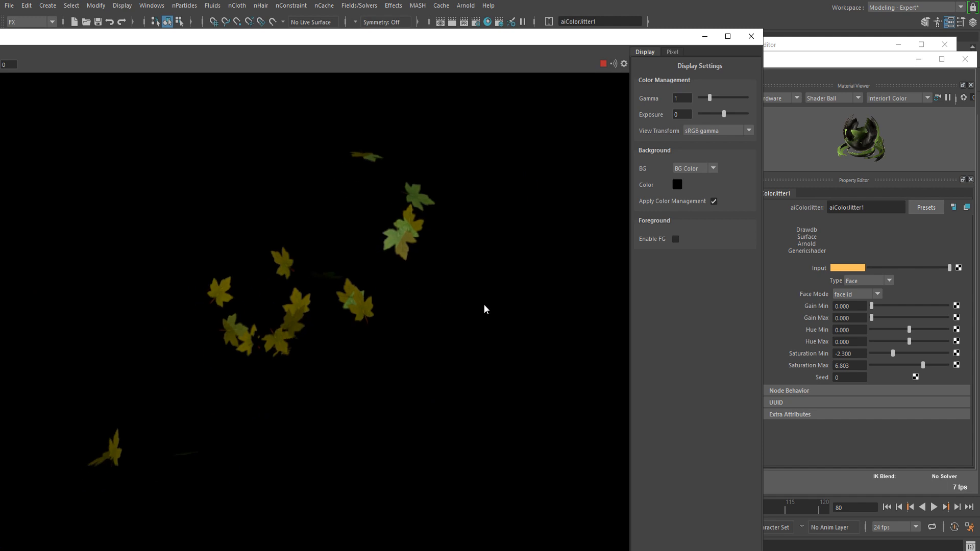
{"action": "mouse_move", "coordinate": [922, 365]}
{"action": "left_mouse_down"}
{"action": "mouse_move", "coordinate": [943, 362]}
{"action": "mouse_move", "coordinate": [916, 373]}
{"action": "left_mouse_up"}
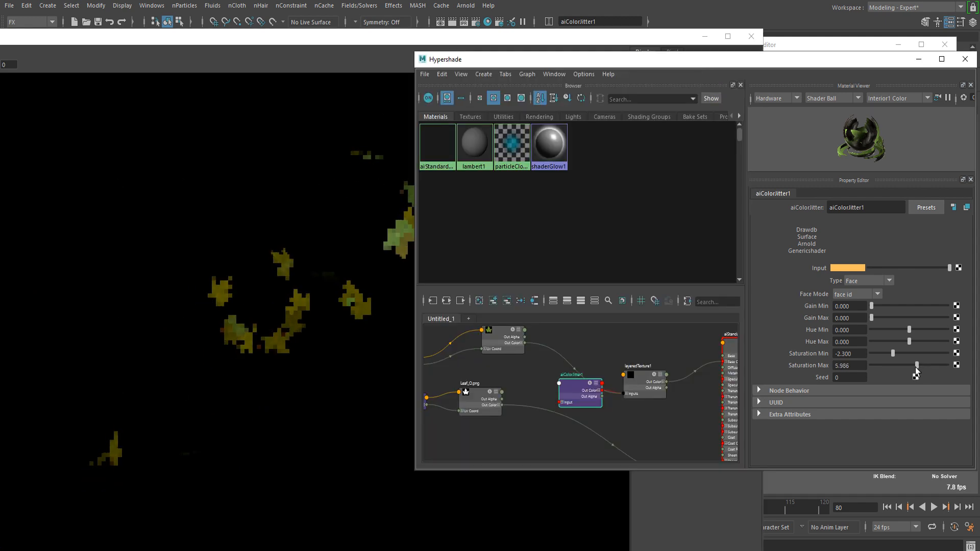
{"action": "left_click", "coordinate": [230, 332]}
{"action": "scroll", "coordinate": [344, 337], "scroll_direction": "down", "scroll_amount": 6}
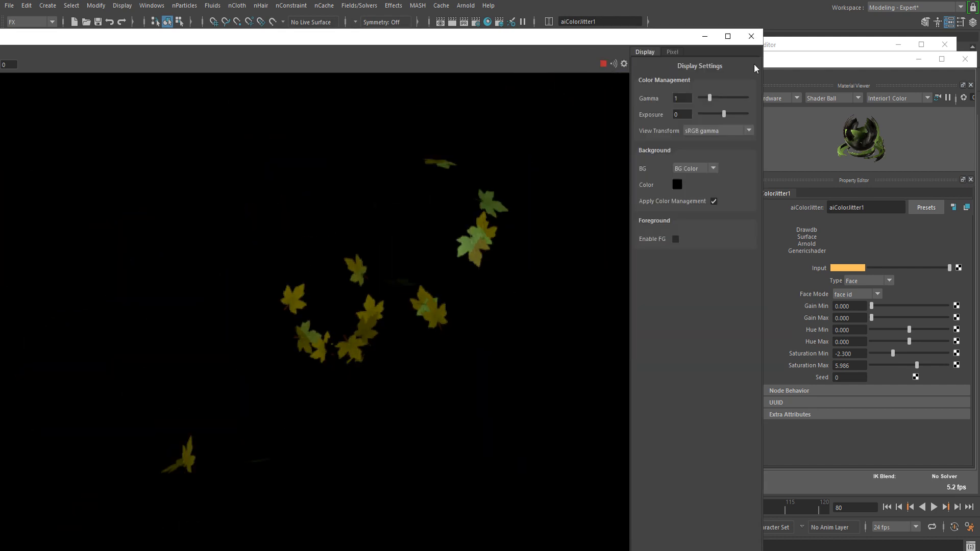
- Close the render view, play the animation to frame 93, and render the leaves from a new camera angle
{"action": "left_click", "coordinate": [749, 43]}
{"action": "left_click_drag", "start_coordinate": [258, 421], "coordinate": [349, 380], "text": "alt"}
{"action": "left_click", "coordinate": [933, 508]}
{"action": "left_click", "coordinate": [934, 508]}
{"action": "scroll", "coordinate": [223, 350], "scroll_direction": "up", "scroll_amount": 5}
{"action": "middle_click_drag", "start_coordinate": [223, 350], "coordinate": [473, 398], "text": "alt"}
{"action": "left_click_drag", "start_coordinate": [276, 368], "coordinate": [337, 243], "text": "alt"}
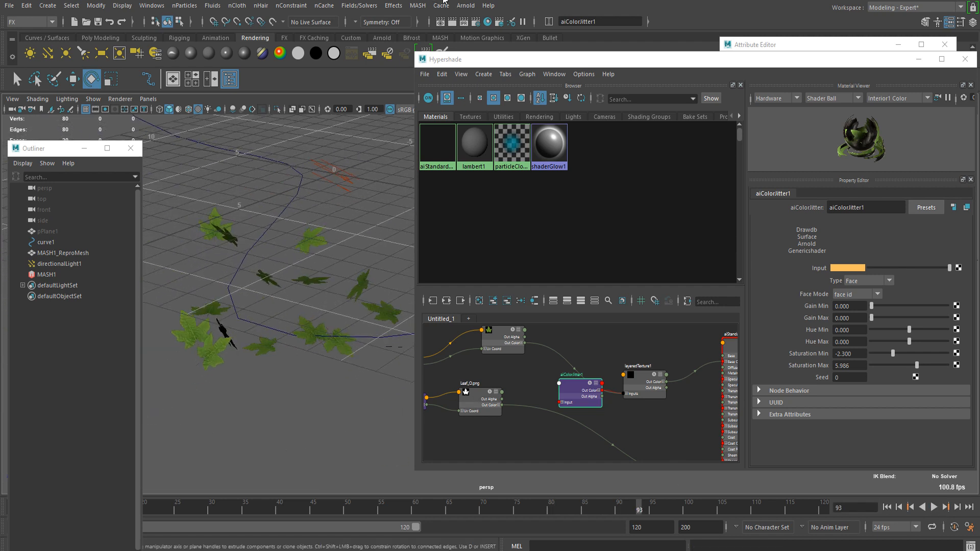
{"action": "left_click", "coordinate": [465, 5]}
{"action": "left_click", "coordinate": [467, 27]}
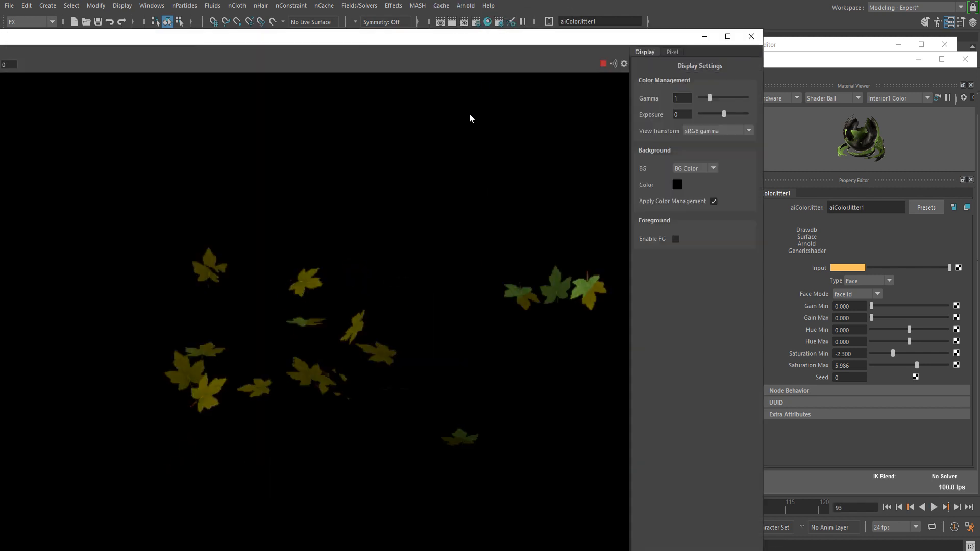
- Set aiColorJitter1's Saturation Min to -1.990 and Hue Max to 0.102
{"action": "middle_click_drag", "start_coordinate": [404, 291], "coordinate": [334, 306]}
{"action": "scroll", "coordinate": [388, 280], "scroll_direction": "down", "scroll_amount": 1}
{"action": "scroll", "coordinate": [335, 304], "scroll_direction": "up", "scroll_amount": 1}
{"action": "left_click", "coordinate": [893, 240]}
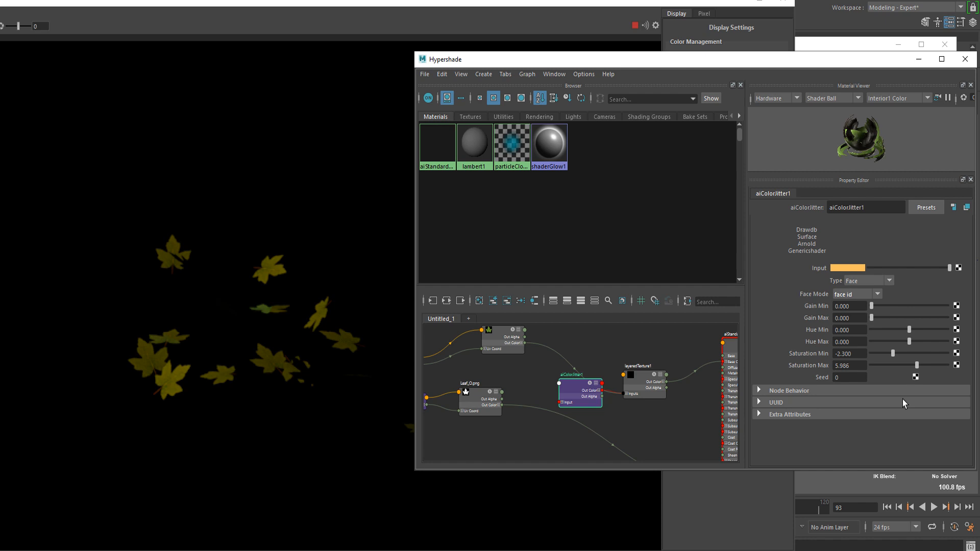
{"action": "left_click", "coordinate": [869, 282]}
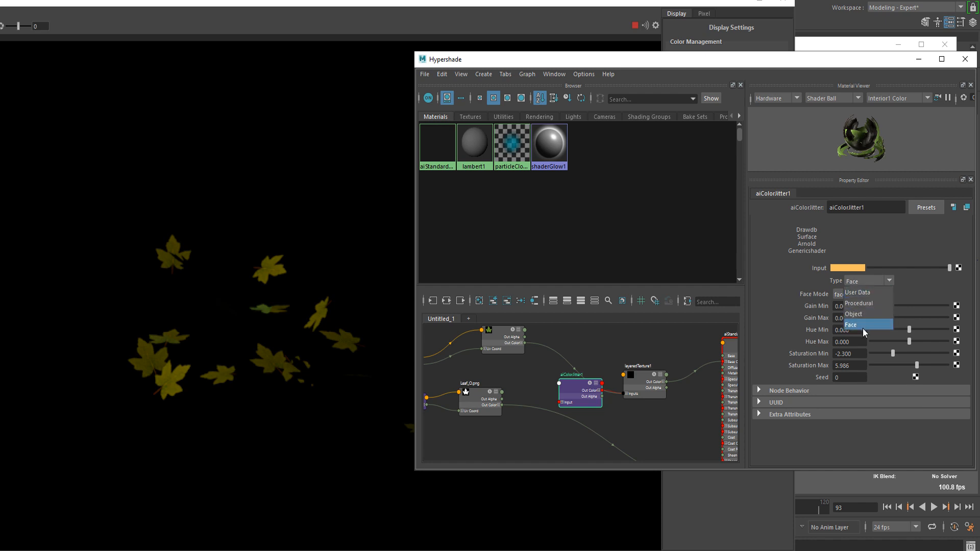
{"action": "left_click", "coordinate": [878, 279]}
{"action": "left_click_drag", "start_coordinate": [895, 351], "coordinate": [890, 353]}
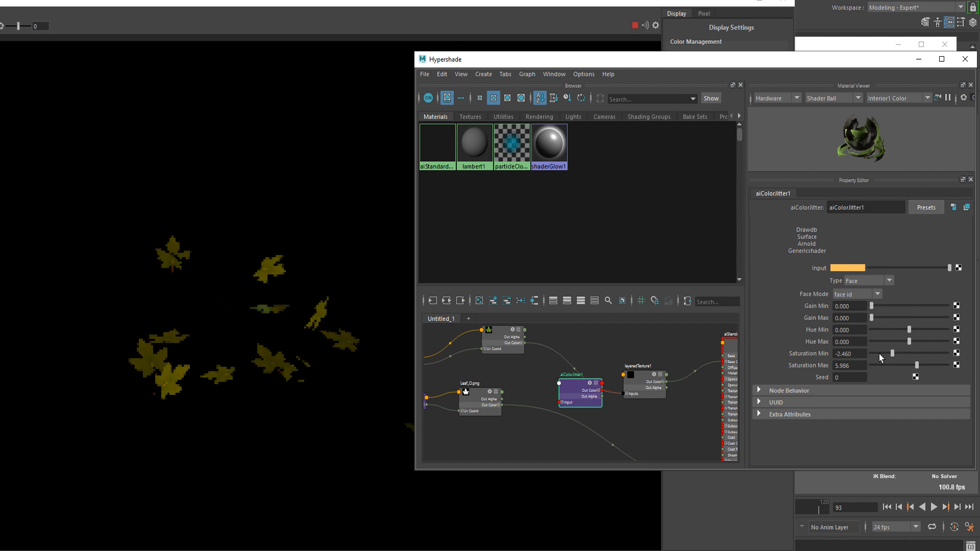
{"action": "left_click", "coordinate": [893, 355]}
{"action": "mouse_move", "coordinate": [892, 343]}
{"action": "left_mouse_down"}
{"action": "mouse_move", "coordinate": [875, 342]}
{"action": "mouse_move", "coordinate": [910, 342]}
{"action": "left_mouse_up"}
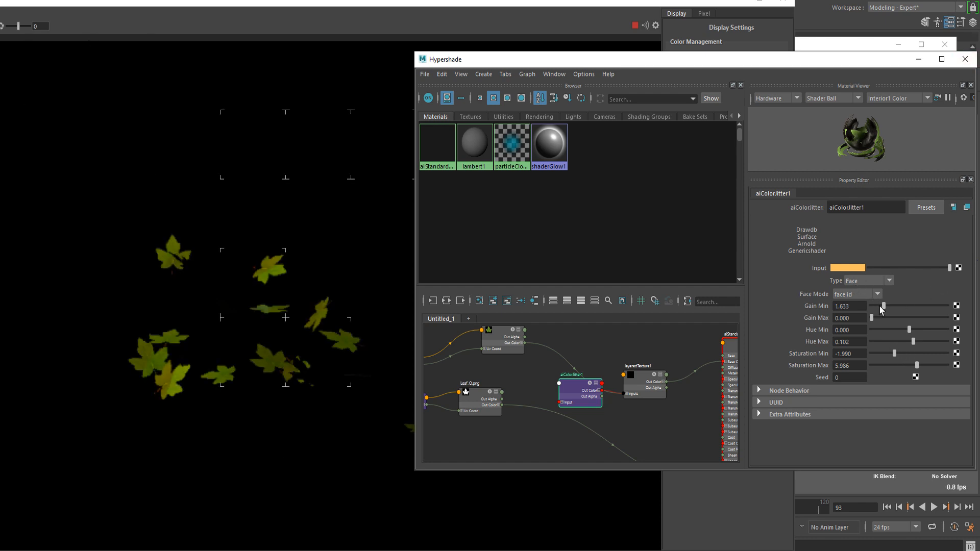
- Set aiColorJitter1's Gain Min to 4.286 and its Face Mode to uniform id
{"action": "left_click_drag", "start_coordinate": [871, 306], "coordinate": [902, 298]}
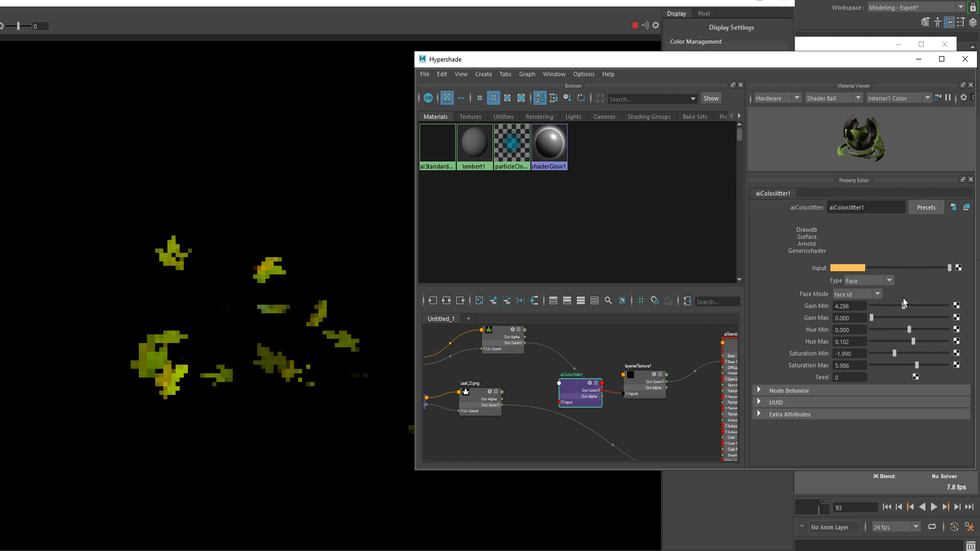
{"action": "left_click", "coordinate": [849, 294]}
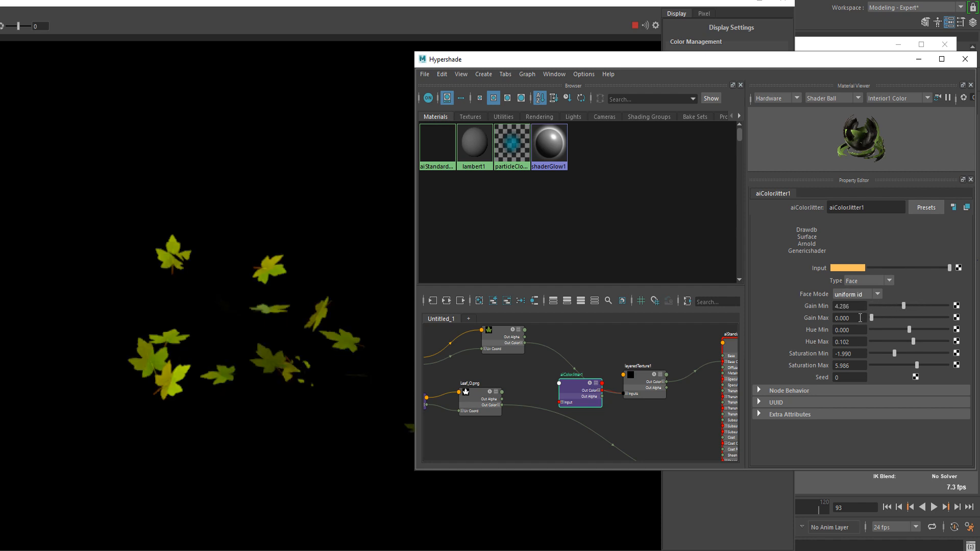
{"action": "left_click", "coordinate": [860, 318]}
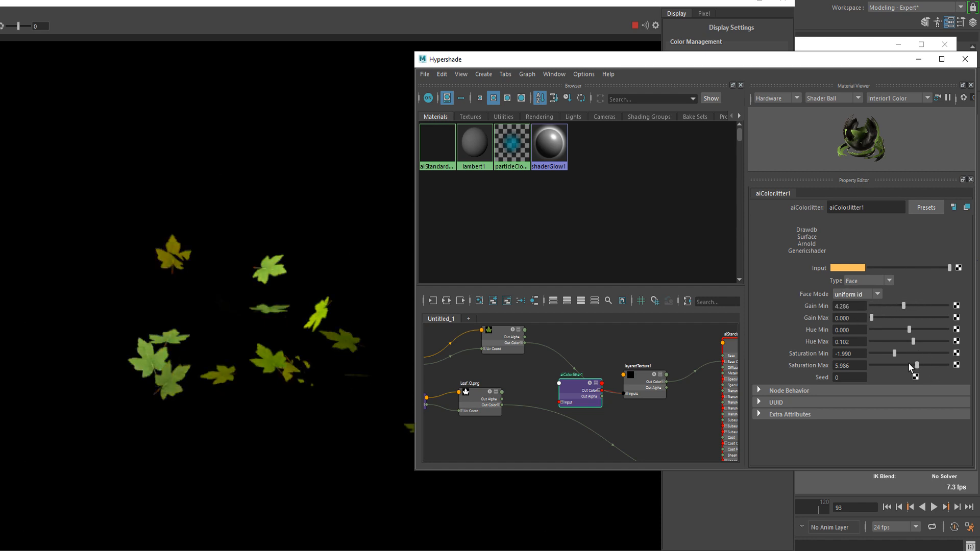
- Set Saturation Max to 6.667, switch Face Mode back to face id, and examine the rendered leaves up close
{"action": "left_click_drag", "start_coordinate": [912, 366], "coordinate": [917, 365]}
{"action": "left_click", "coordinate": [840, 295]}
{"action": "left_click", "coordinate": [859, 307]}
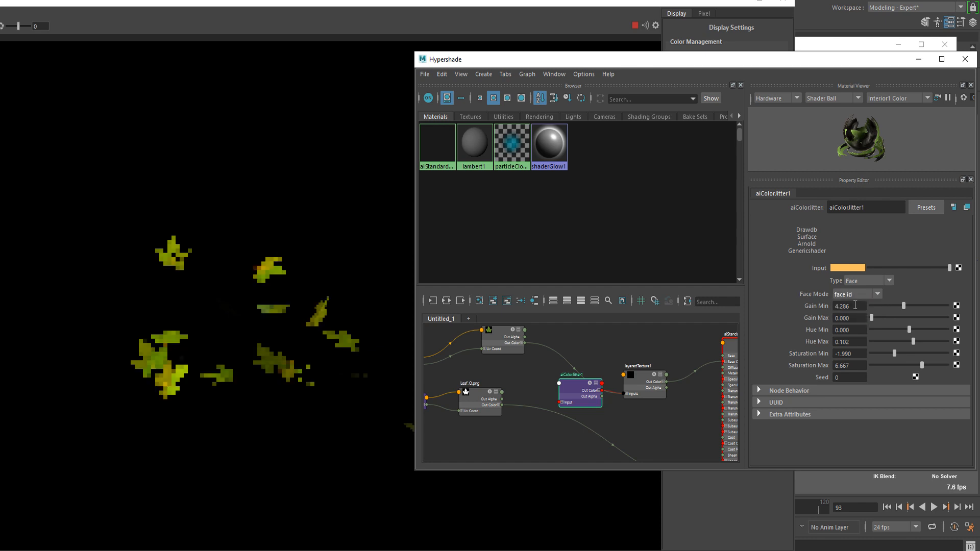
{"action": "scroll", "coordinate": [181, 286], "scroll_direction": "up", "scroll_amount": 3}
{"action": "scroll", "coordinate": [319, 264], "scroll_direction": "down", "scroll_amount": 2}
{"action": "left_click", "coordinate": [379, 260]}
{"action": "scroll", "coordinate": [377, 261], "scroll_direction": "up", "scroll_amount": 2}
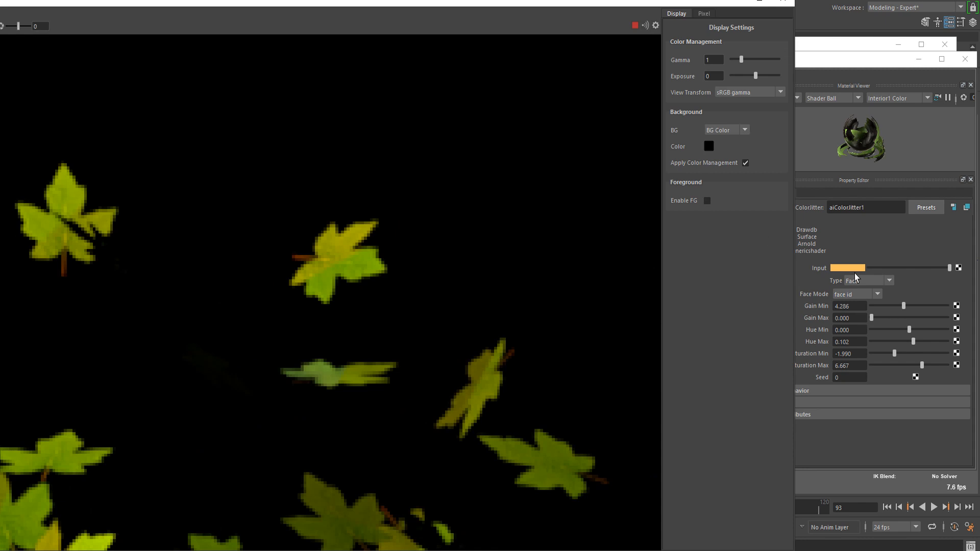
- Set aiColorJitter1's Face Mode to uniform id and check the colour variation across the rendered leaves
{"action": "left_click", "coordinate": [849, 294]}
{"action": "left_click", "coordinate": [855, 317]}
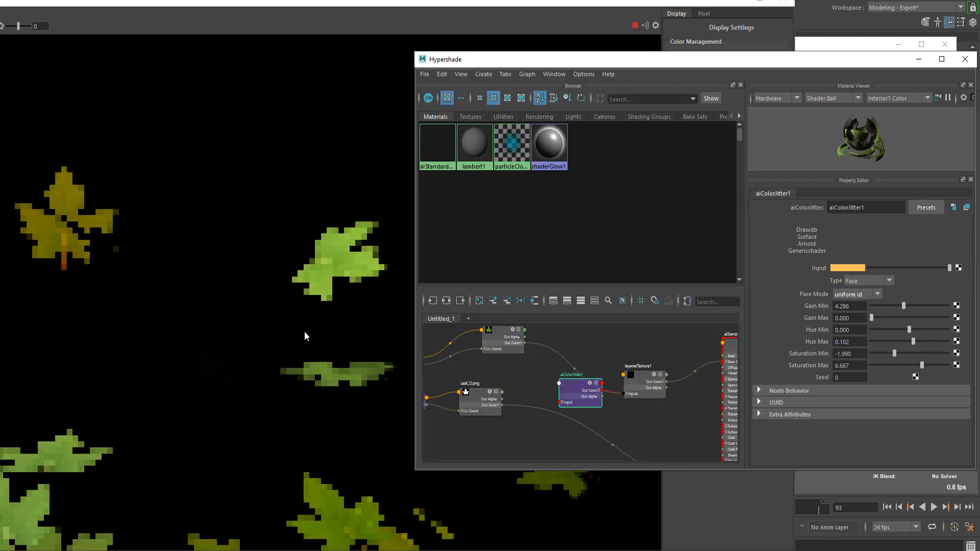
{"action": "left_click", "coordinate": [214, 247]}
{"action": "scroll", "coordinate": [250, 313], "scroll_direction": "down", "scroll_amount": 2}
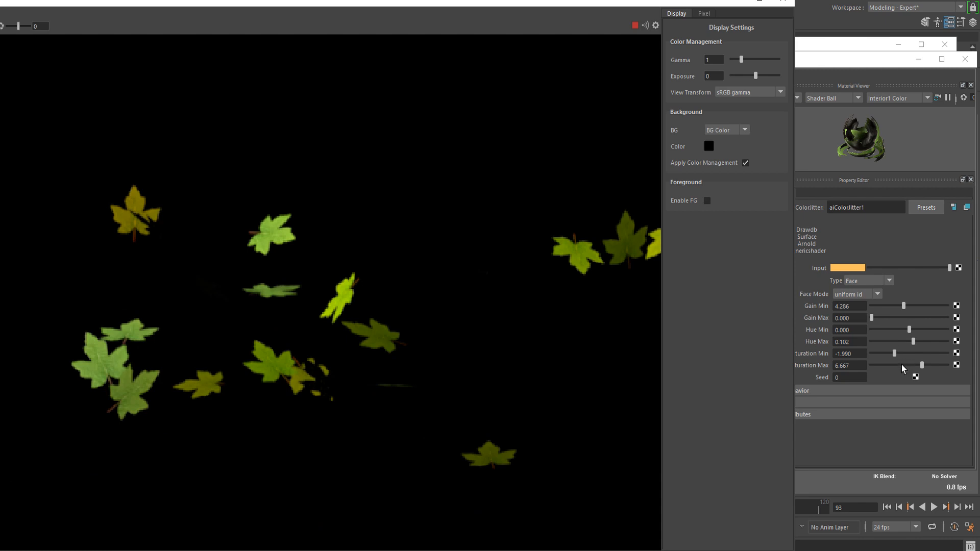
- Set aiColorJitter1's Saturation Max to 9.524 and Gain Min to 3.605
{"action": "left_click_drag", "start_coordinate": [908, 369], "coordinate": [946, 361]}
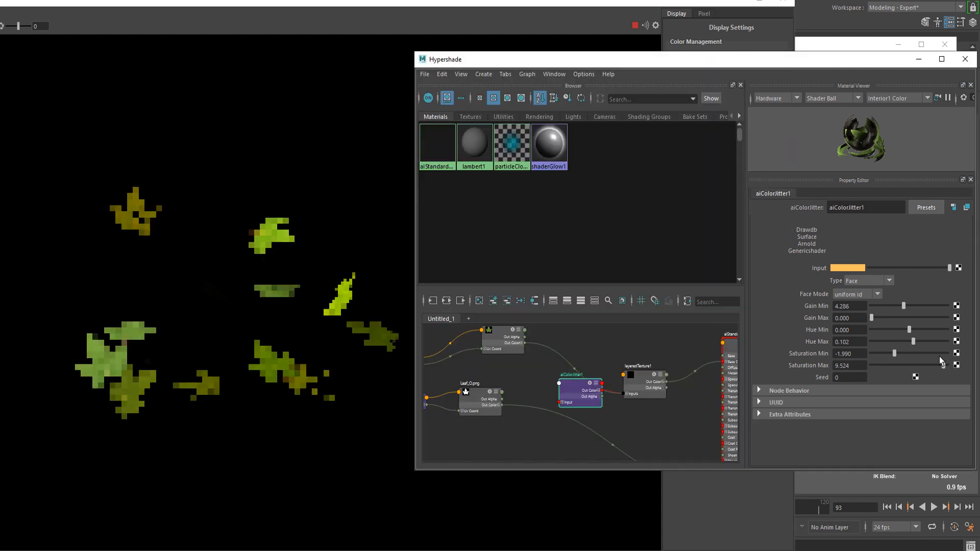
{"action": "mouse_move", "coordinate": [903, 307]}
{"action": "left_mouse_down"}
{"action": "mouse_move", "coordinate": [923, 305]}
{"action": "mouse_move", "coordinate": [892, 308]}
{"action": "left_mouse_up"}
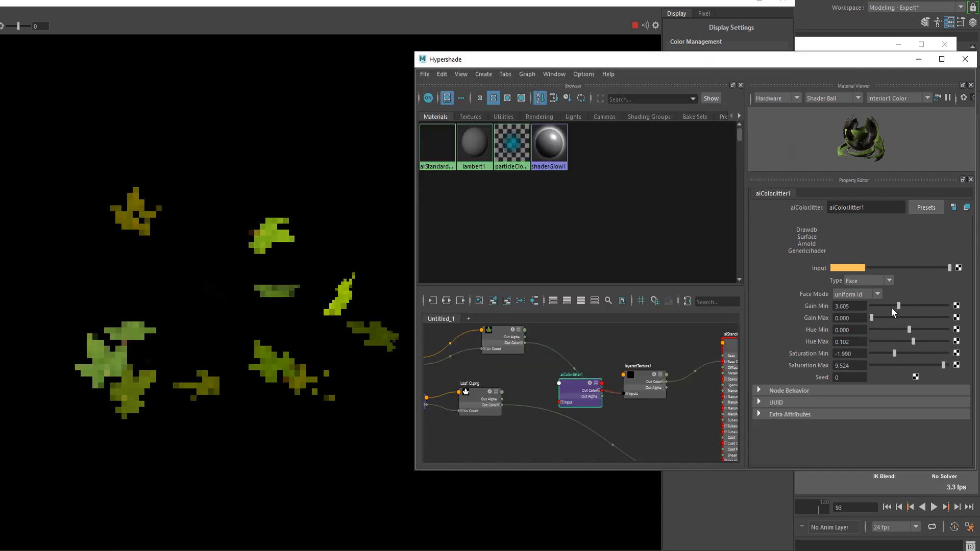
- Close the Hypershade, check the whole rendered frame, and close the Arnold RenderView
{"action": "left_click", "coordinate": [963, 61]}
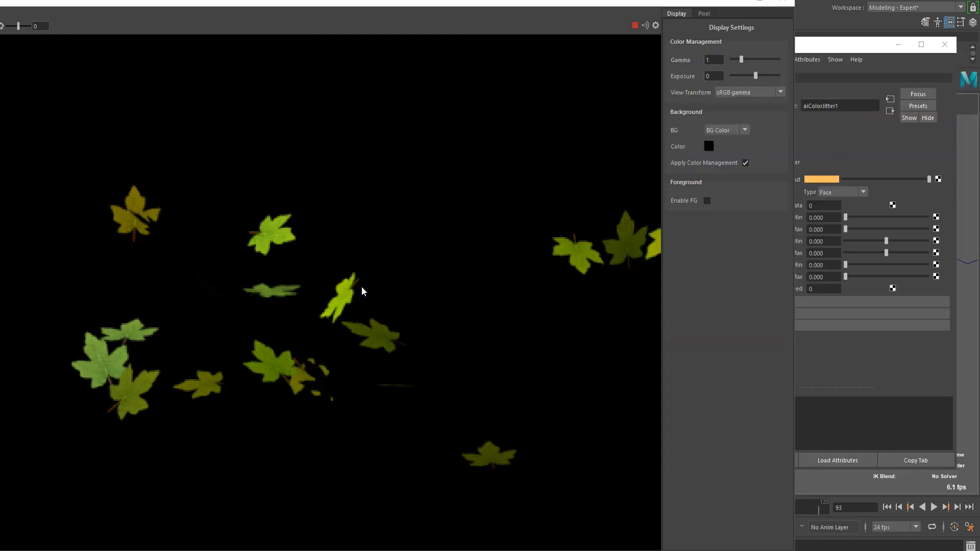
{"action": "scroll", "coordinate": [327, 277], "scroll_direction": "down", "scroll_amount": 4}
{"action": "middle_click_drag", "start_coordinate": [326, 273], "coordinate": [323, 270]}
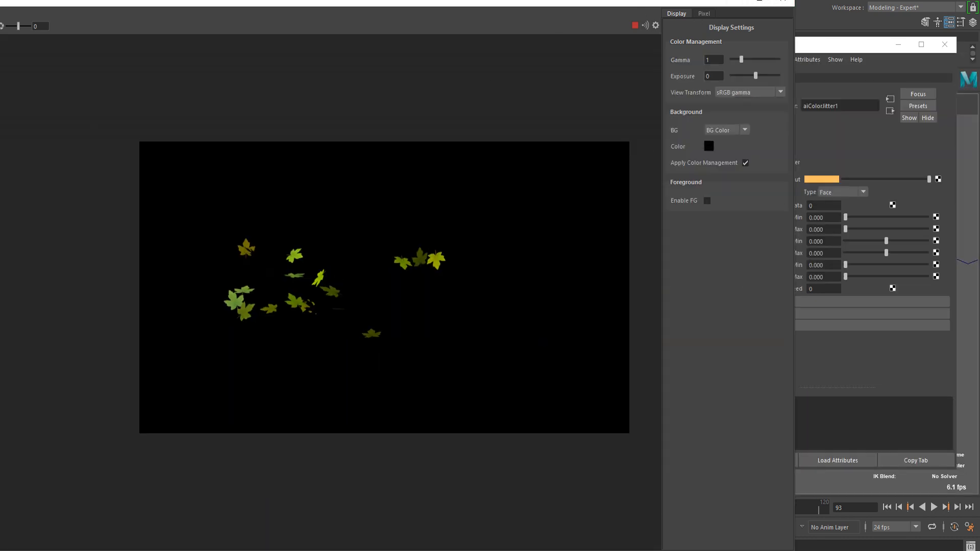
{"action": "left_click", "coordinate": [784, 3]}
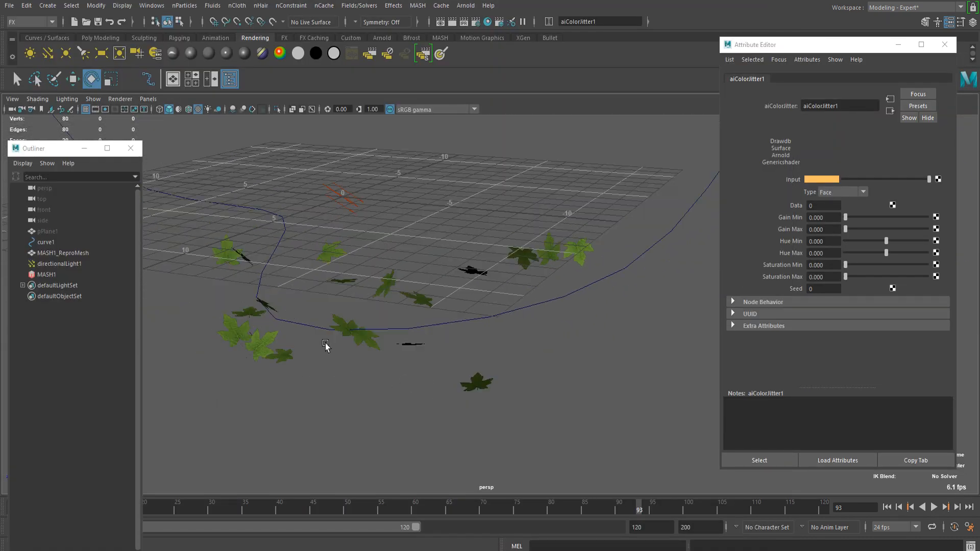
- Enable Motion Blur with deformation in the Arnold Renderer render settings
{"action": "left_click_drag", "start_coordinate": [349, 324], "coordinate": [375, 307], "text": "alt"}
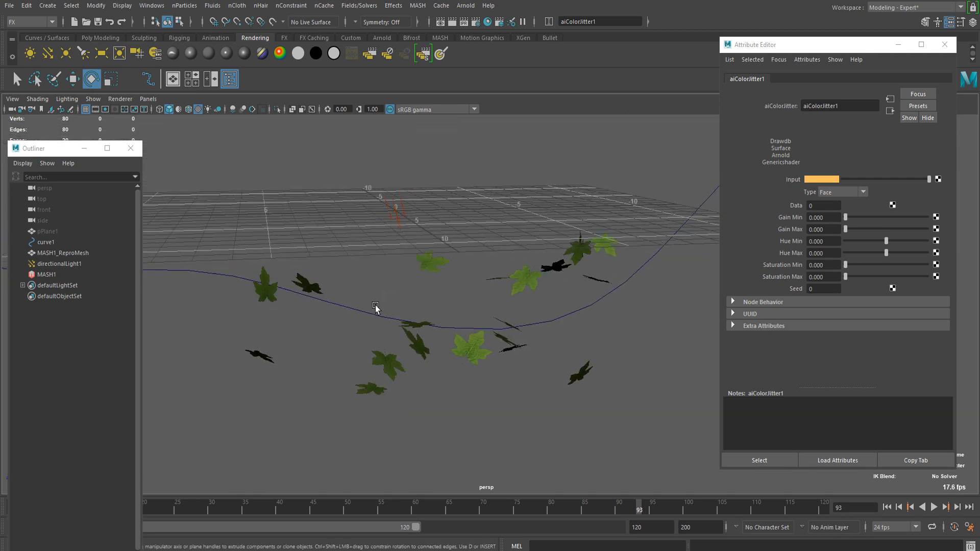
{"action": "left_click", "coordinate": [475, 22]}
{"action": "left_click", "coordinate": [658, 128]}
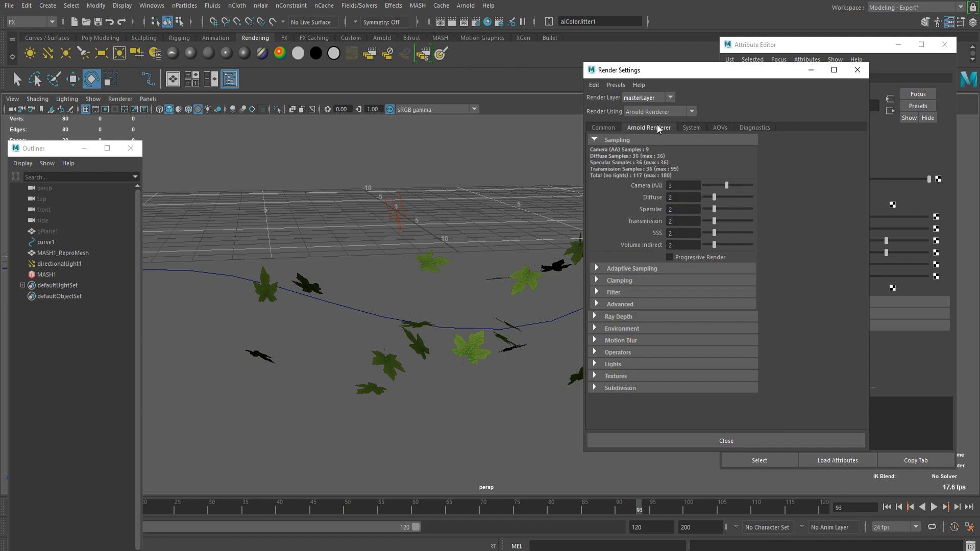
{"action": "left_click", "coordinate": [636, 339]}
{"action": "left_click", "coordinate": [669, 351]}
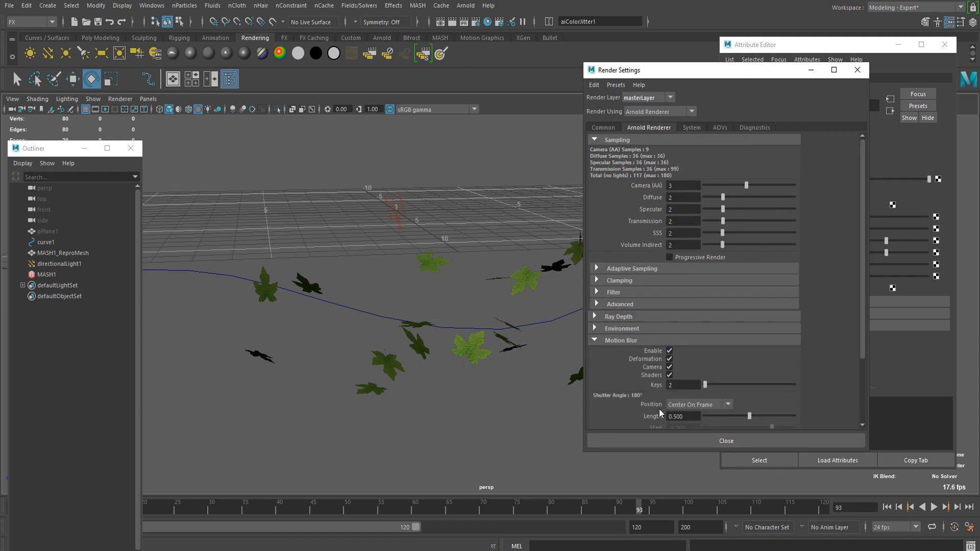
{"action": "scroll", "coordinate": [442, 302], "scroll_direction": "up", "scroll_amount": 3}
- Render the leaves in the Arnold RenderView, examine the motion blur, and move the render window to uncover the Render Settings
{"action": "left_click", "coordinate": [466, 6]}
{"action": "left_click", "coordinate": [474, 25]}
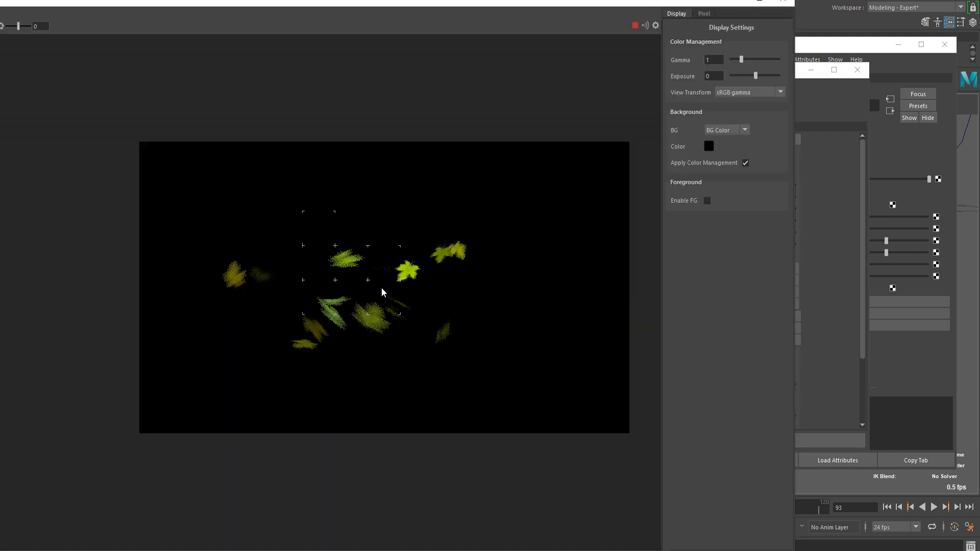
{"action": "scroll", "coordinate": [382, 292], "scroll_direction": "up", "scroll_amount": 2}
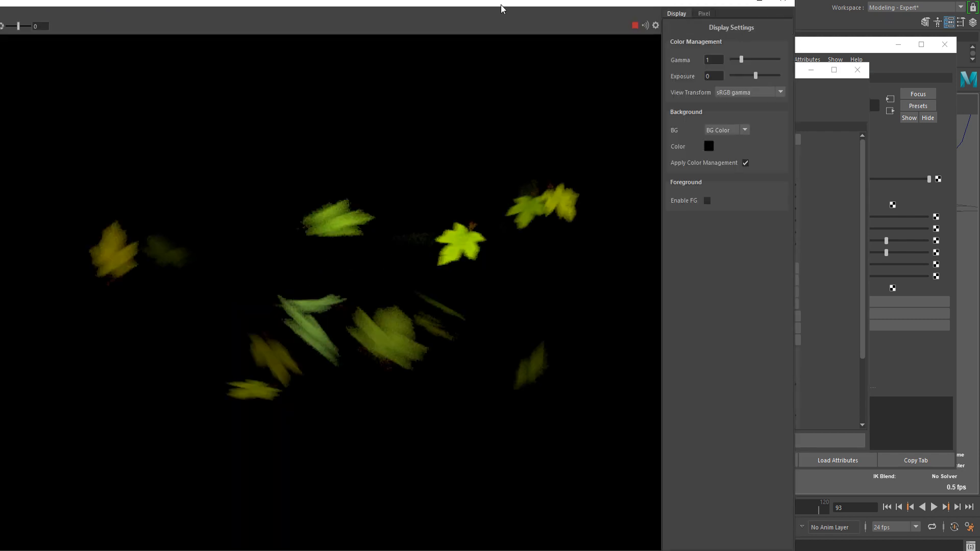
{"action": "left_click_drag", "start_coordinate": [501, 5], "coordinate": [384, 24]}
- Set the motion blur shutter Length to 0.150 and check the blurred leaves in the render
{"action": "left_click_drag", "start_coordinate": [749, 416], "coordinate": [725, 416]}
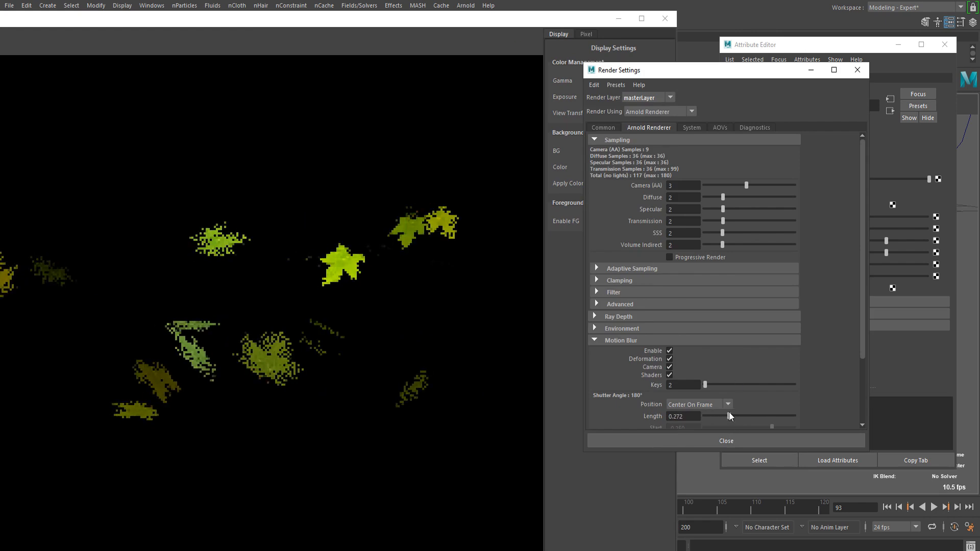
{"action": "left_click_drag", "start_coordinate": [725, 416], "coordinate": [718, 416]}
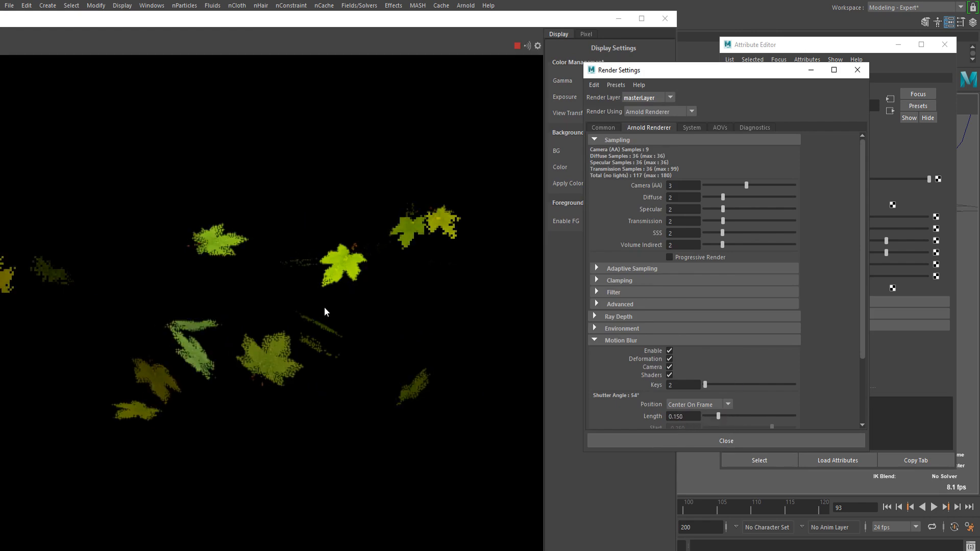
{"action": "left_click", "coordinate": [340, 310]}
{"action": "scroll", "coordinate": [327, 308], "scroll_direction": "down", "scroll_amount": 2}
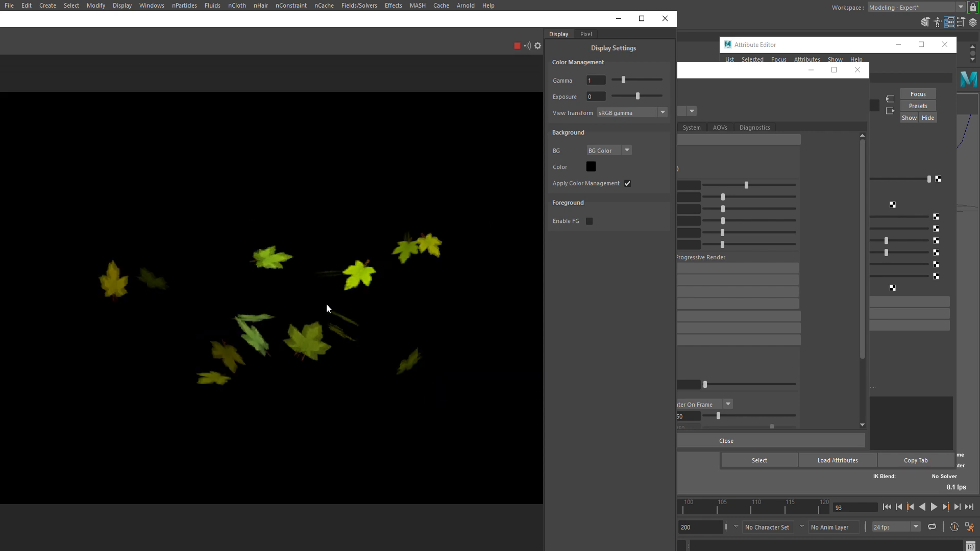
- Raise the motion blur Keys to at least 9 and examine the blurred leaves both up close and across the frame
{"action": "left_click", "coordinate": [786, 295]}
{"action": "scroll", "coordinate": [690, 335], "scroll_direction": "down", "scroll_amount": 2}
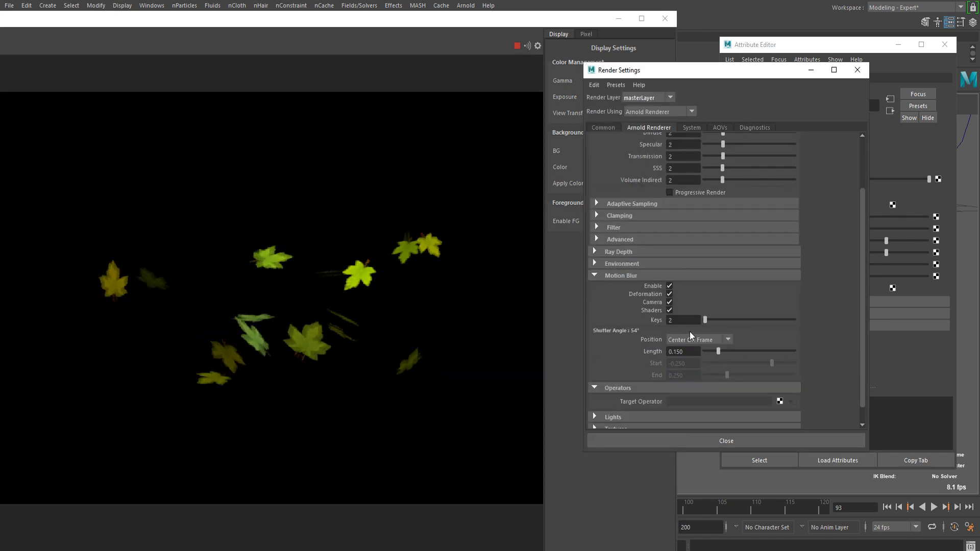
{"action": "left_click_drag", "start_coordinate": [711, 321], "coordinate": [722, 322]}
{"action": "scroll", "coordinate": [293, 328], "scroll_direction": "up", "scroll_amount": 3}
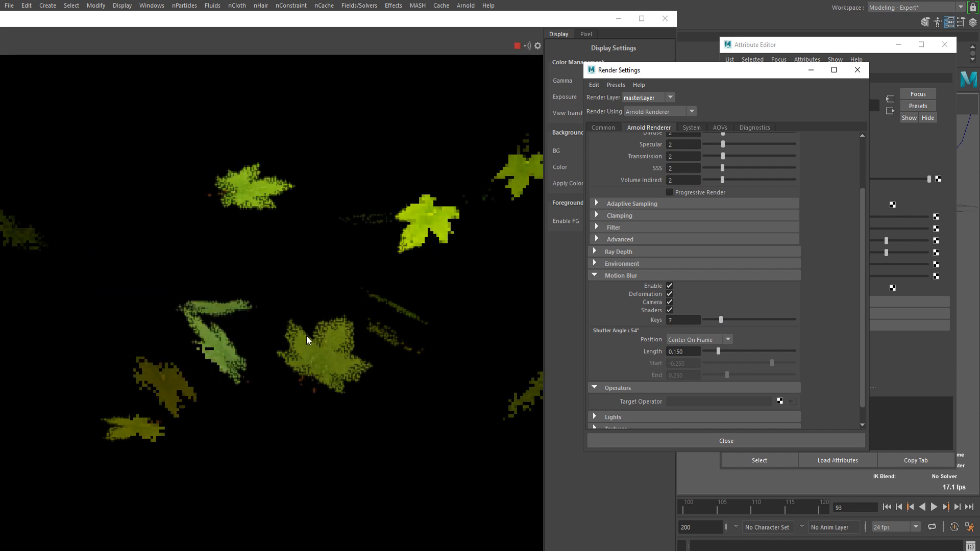
{"action": "scroll", "coordinate": [306, 336], "scroll_direction": "up", "scroll_amount": 3}
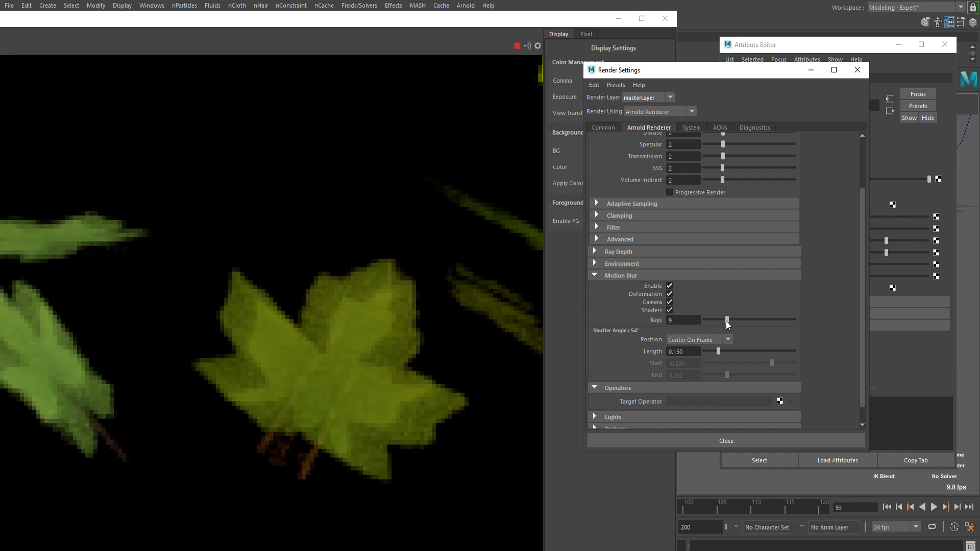
{"action": "left_click", "coordinate": [363, 333]}
{"action": "scroll", "coordinate": [363, 333], "scroll_direction": "down", "scroll_amount": 3}
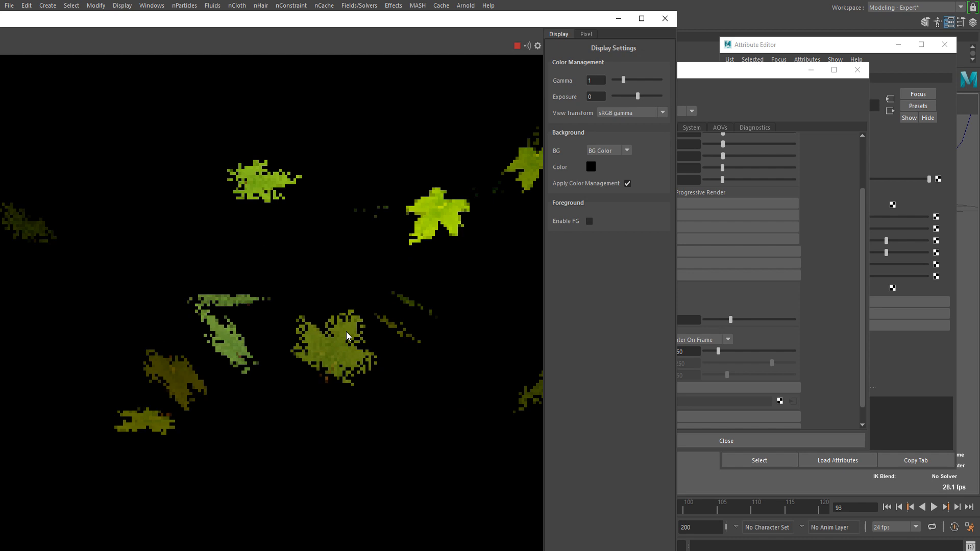
{"action": "scroll", "coordinate": [332, 330], "scroll_direction": "down", "scroll_amount": 3}
{"action": "scroll", "coordinate": [308, 307], "scroll_direction": "up", "scroll_amount": 2}
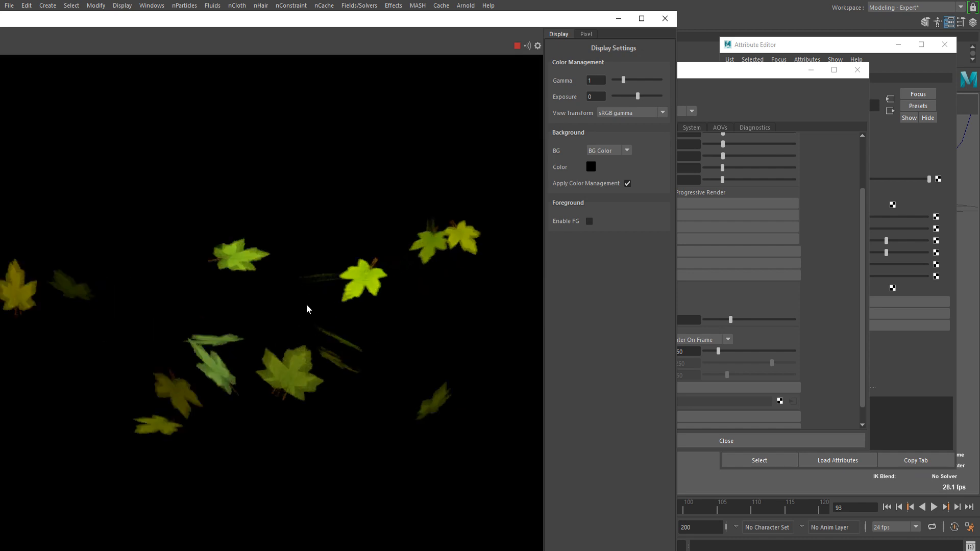
- Close the Arnold RenderView and the Render Settings window
{"action": "left_click", "coordinate": [854, 324]}
{"action": "left_click", "coordinate": [501, 135]}
{"action": "left_click", "coordinate": [665, 18]}
{"action": "left_click", "coordinate": [858, 72]}
- Clear the selection, play the animation, stop at frame 90, and examine the leaves along the curve from several angles
{"action": "scroll", "coordinate": [518, 255], "scroll_direction": "down", "scroll_amount": 4}
{"action": "left_click_drag", "start_coordinate": [516, 256], "coordinate": [468, 260], "text": "alt"}
{"action": "left_click", "coordinate": [514, 265]}
{"action": "left_click", "coordinate": [933, 507]}
{"action": "scroll", "coordinate": [499, 300], "scroll_direction": "down", "scroll_amount": 5}
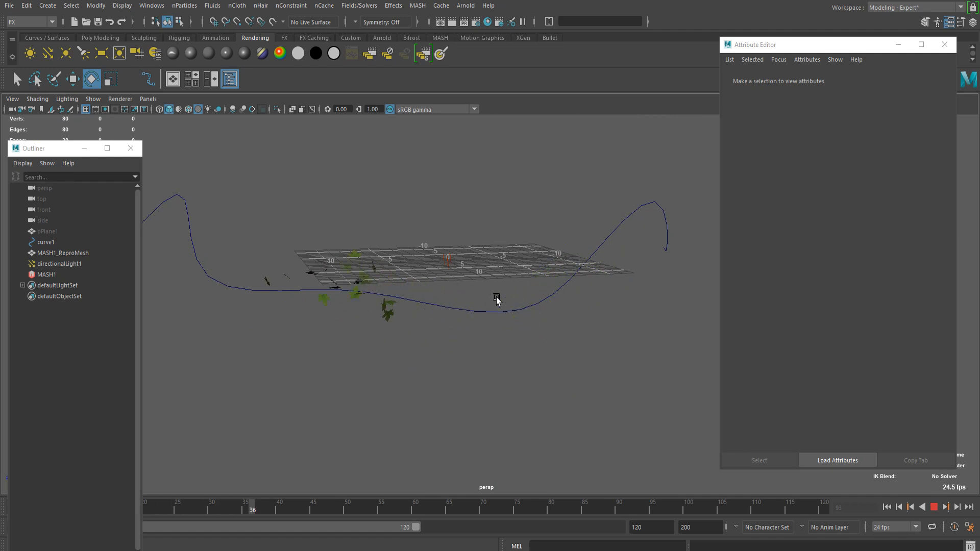
{"action": "left_click", "coordinate": [933, 508]}
{"action": "scroll", "coordinate": [324, 271], "scroll_direction": "up", "scroll_amount": 4}
{"action": "left_click_drag", "start_coordinate": [323, 271], "coordinate": [420, 276], "text": "alt"}
{"action": "scroll", "coordinate": [417, 277], "scroll_direction": "down", "scroll_amount": 4}
{"action": "scroll", "coordinate": [418, 276], "scroll_direction": "down", "scroll_amount": 4}
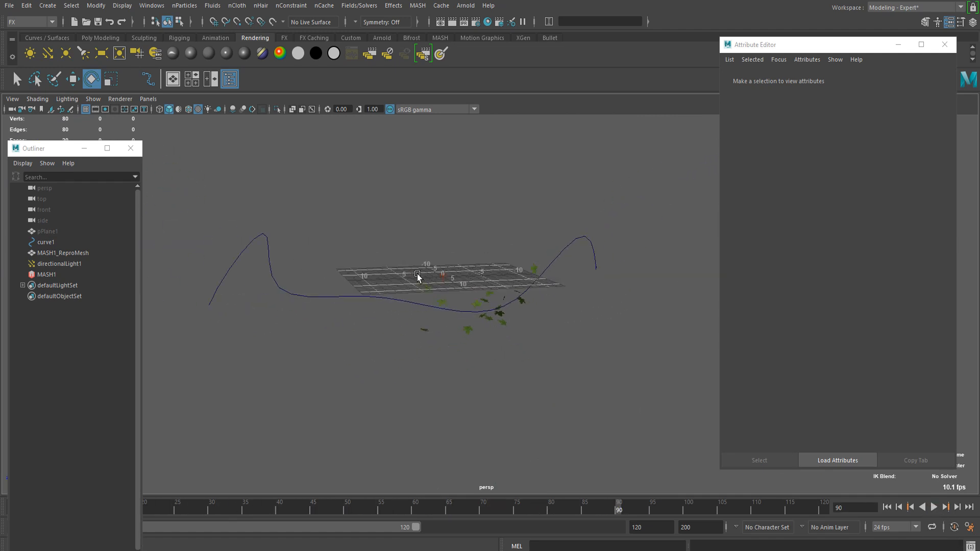
{"action": "scroll", "coordinate": [482, 256], "scroll_direction": "up", "scroll_amount": 4}
{"action": "left_click_drag", "start_coordinate": [426, 242], "coordinate": [400, 184], "text": "alt"}
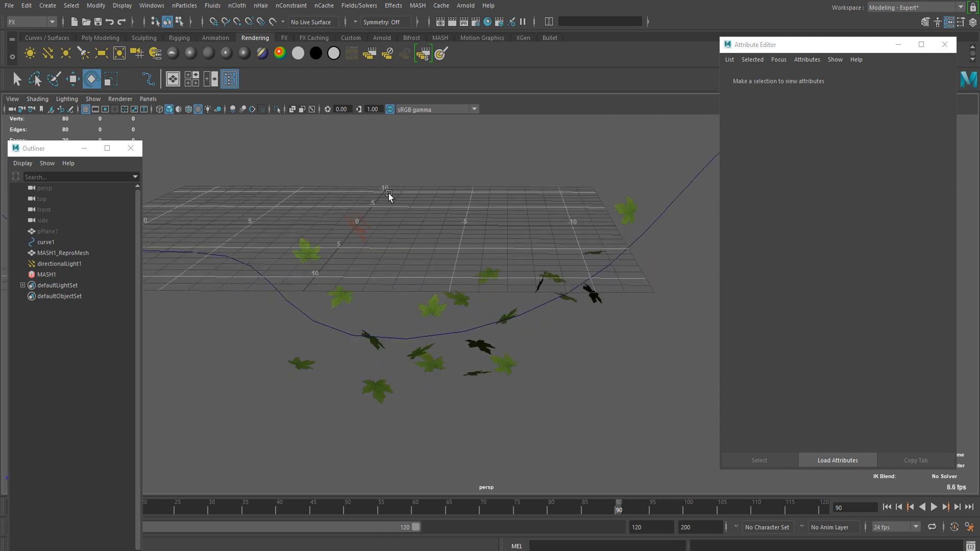